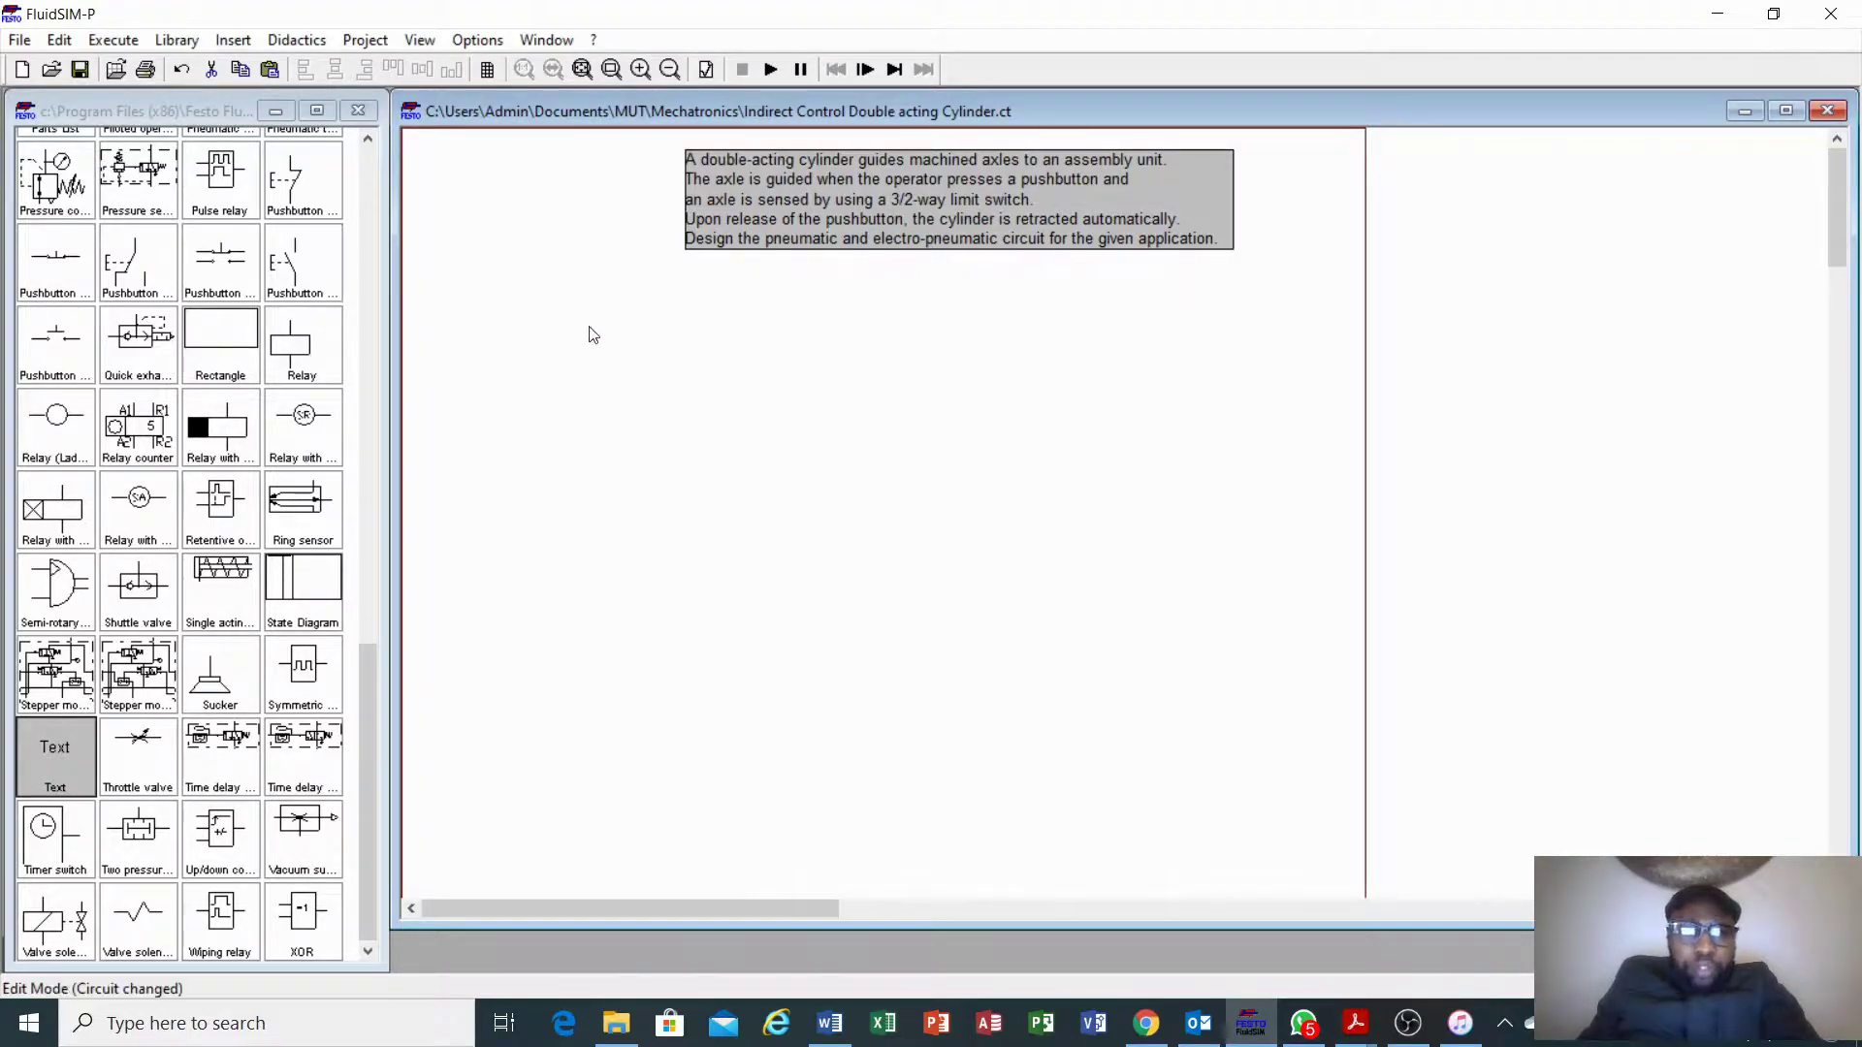
Place a double acting cylinder below the problem text and a 3/n way valve below and to the left of it
{"action": "left_click_drag", "start_coordinate": [370, 679], "coordinate": [345, 330]}
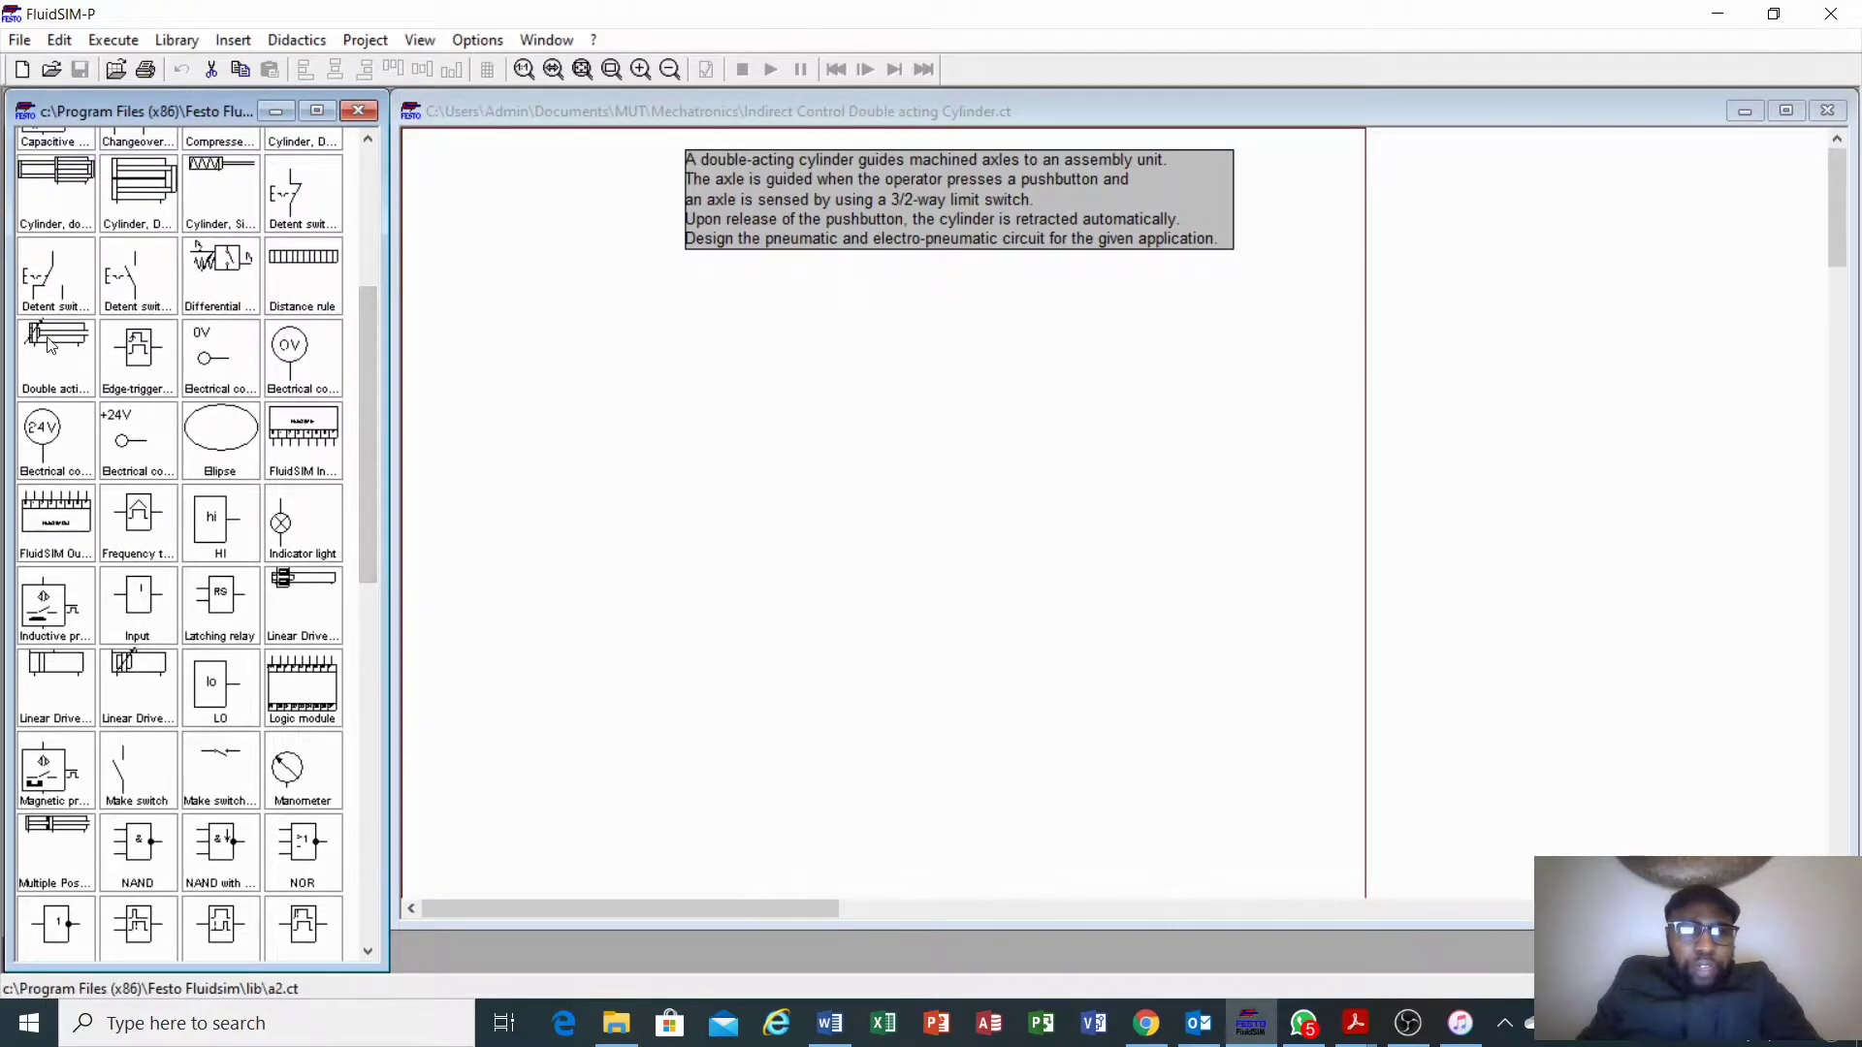
{"action": "left_click_drag", "start_coordinate": [55, 359], "coordinate": [780, 318]}
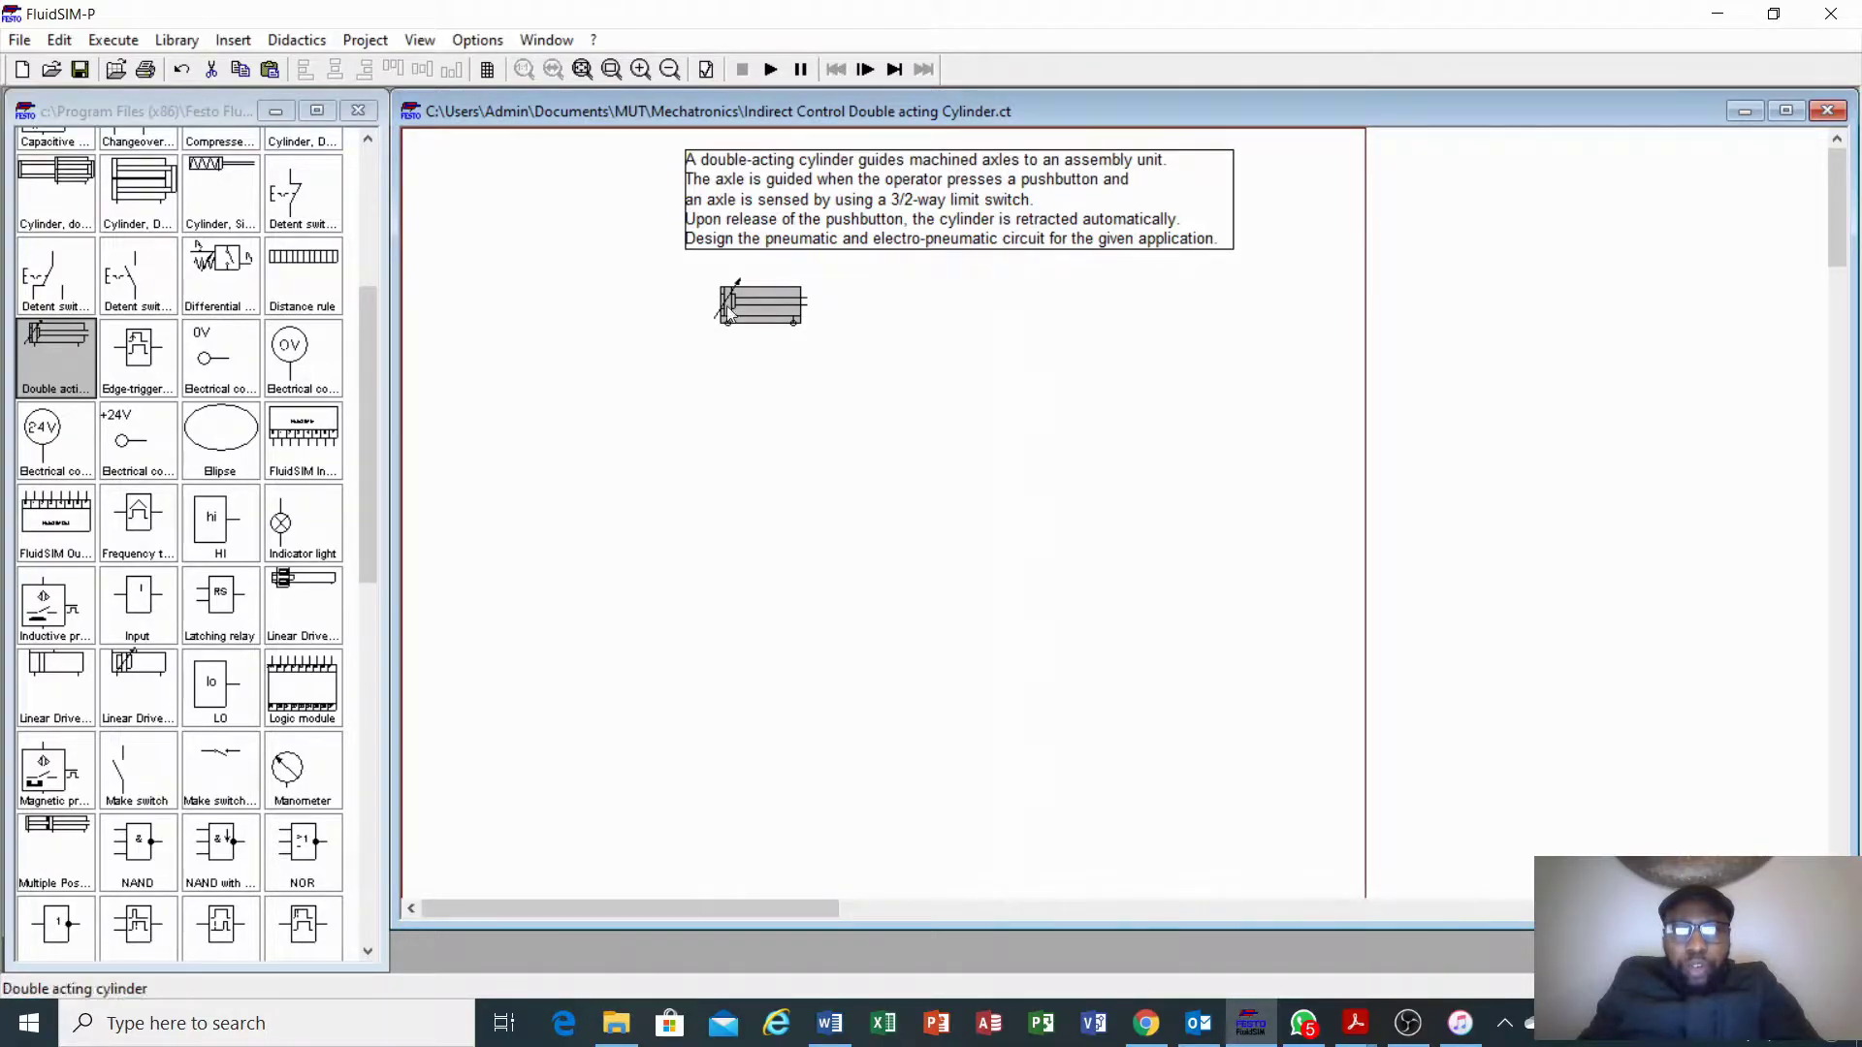
{"action": "left_click_drag", "start_coordinate": [359, 371], "coordinate": [333, 193]}
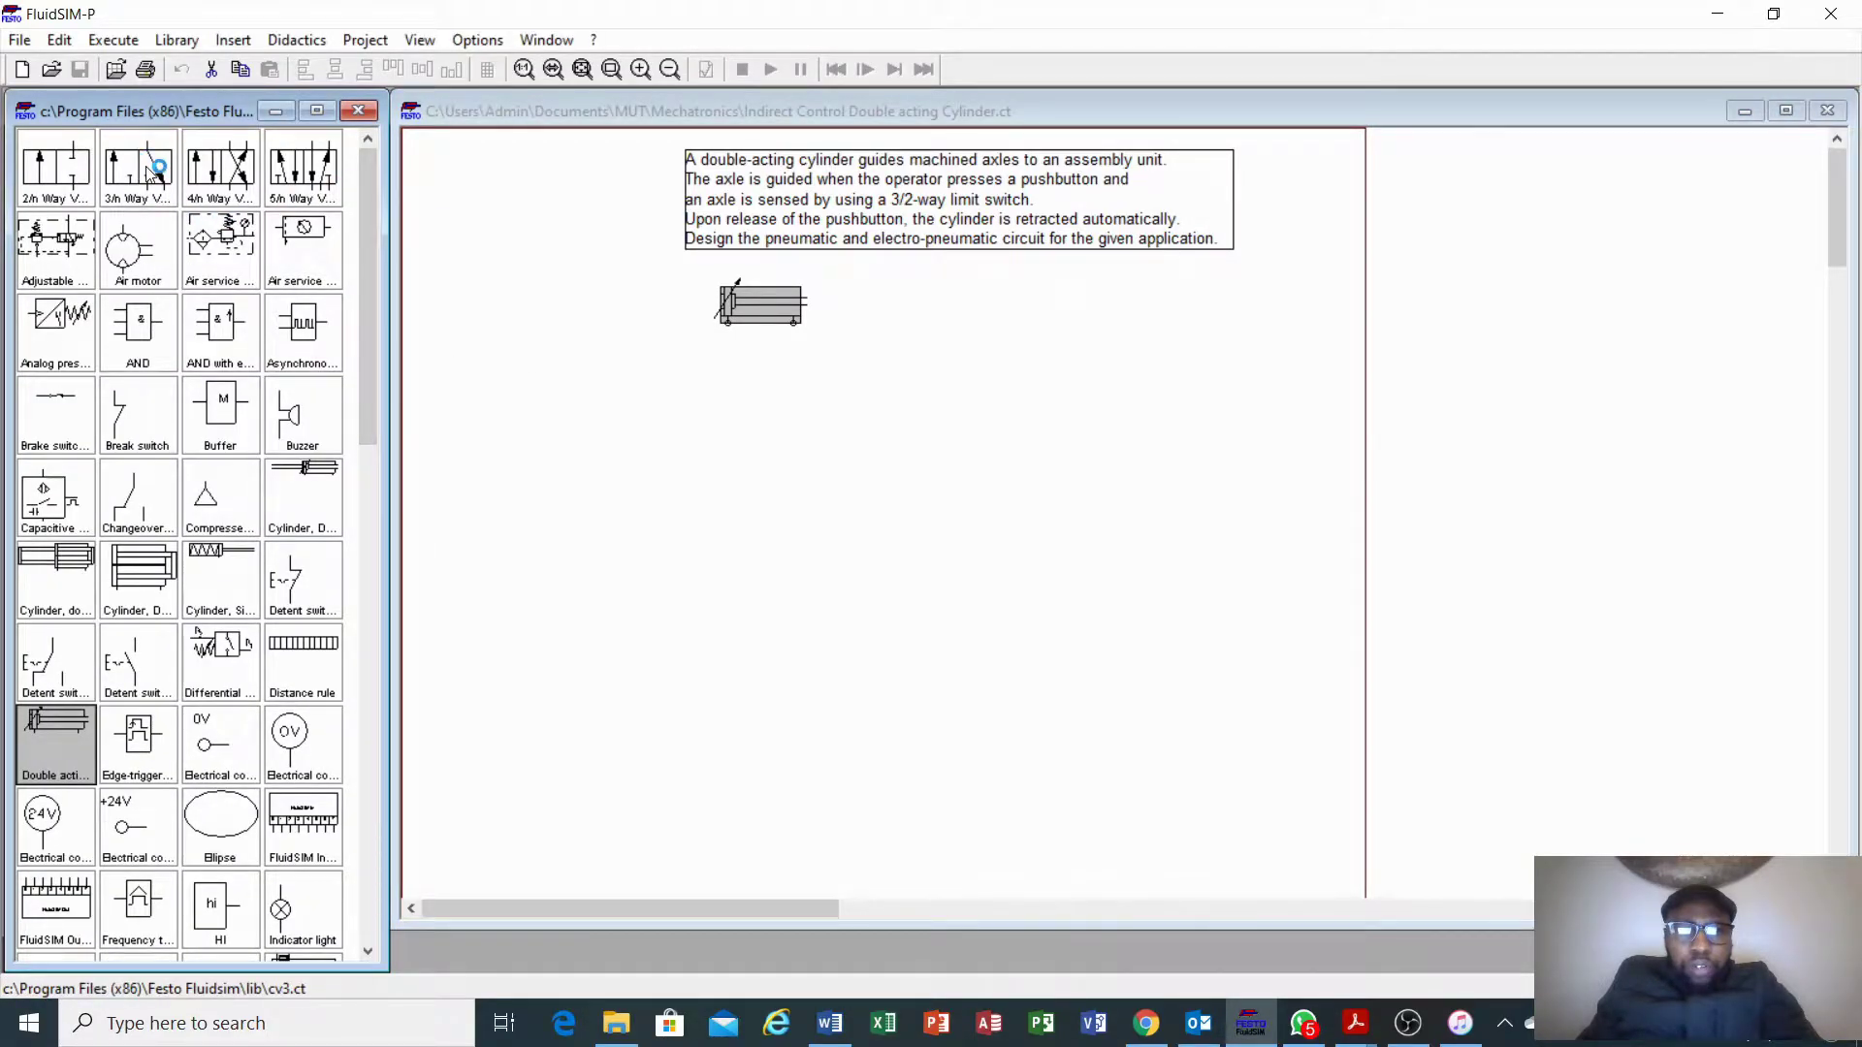
{"action": "left_click_drag", "start_coordinate": [139, 159], "coordinate": [665, 424]}
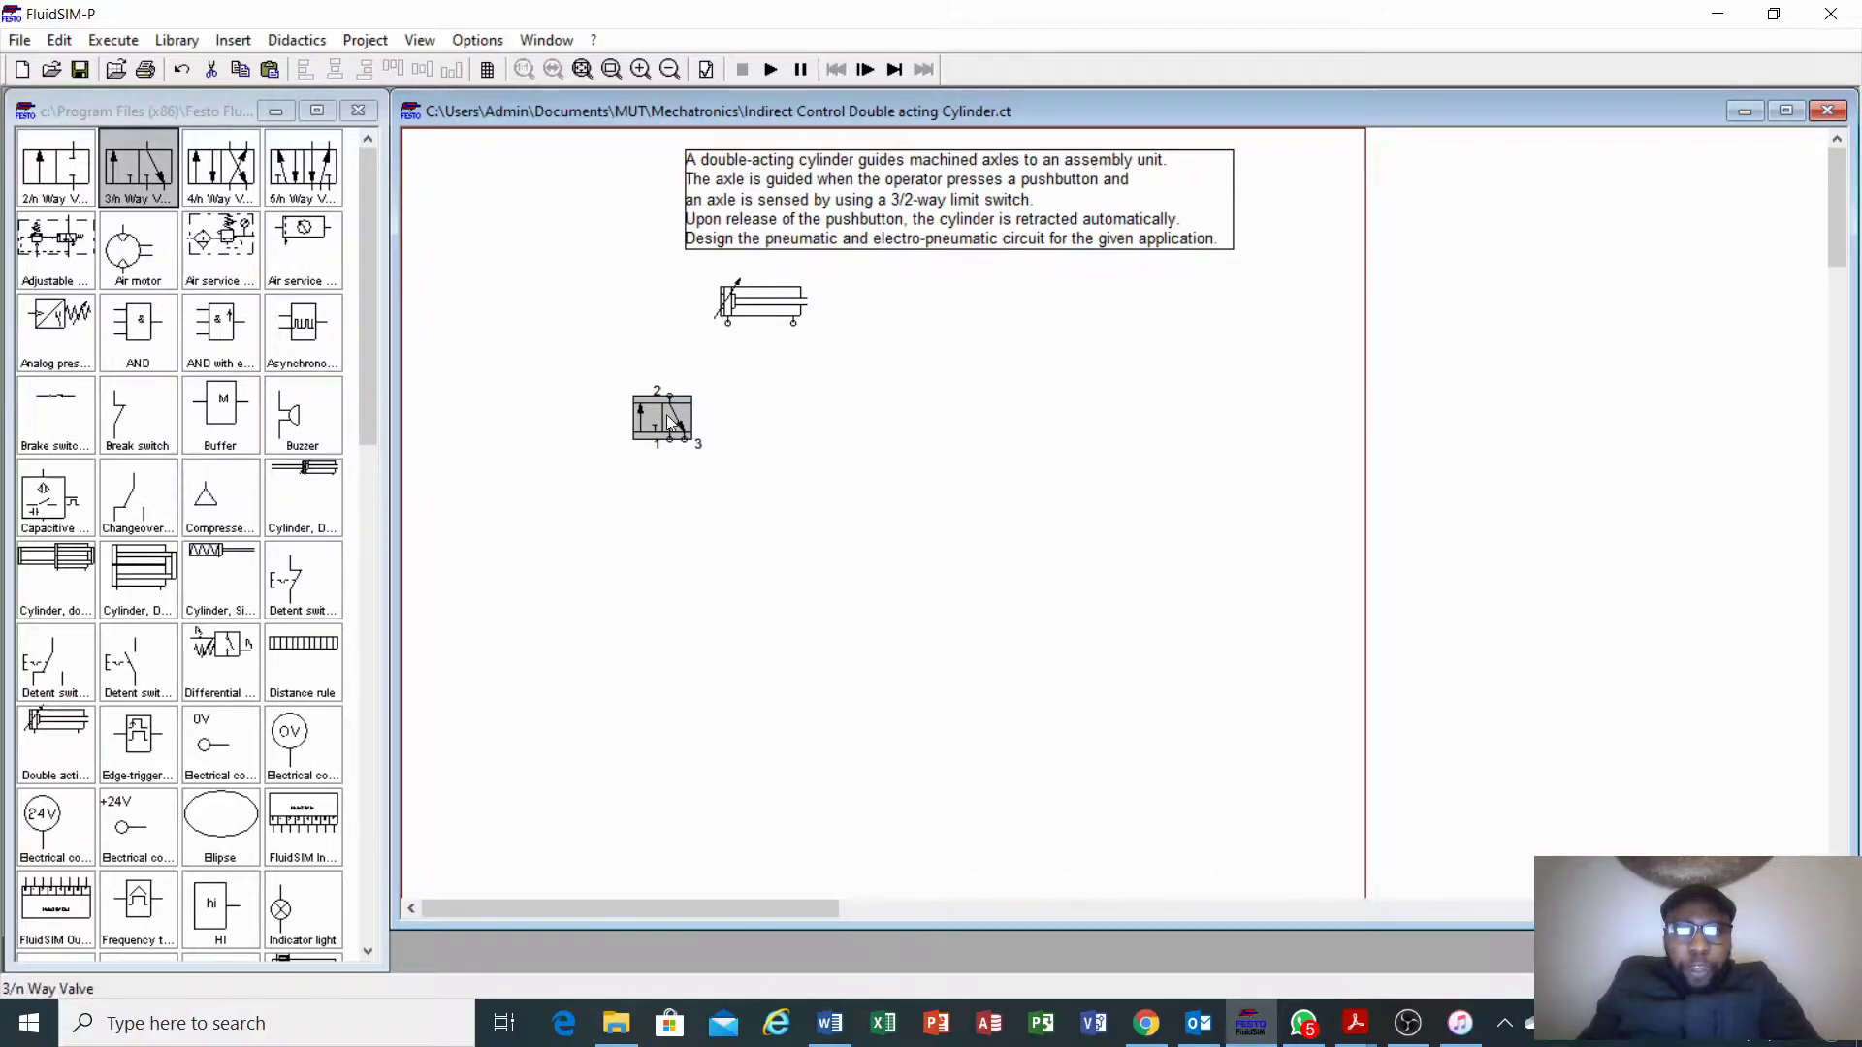
{"action": "left_click_drag", "start_coordinate": [669, 415], "coordinate": [634, 460]}
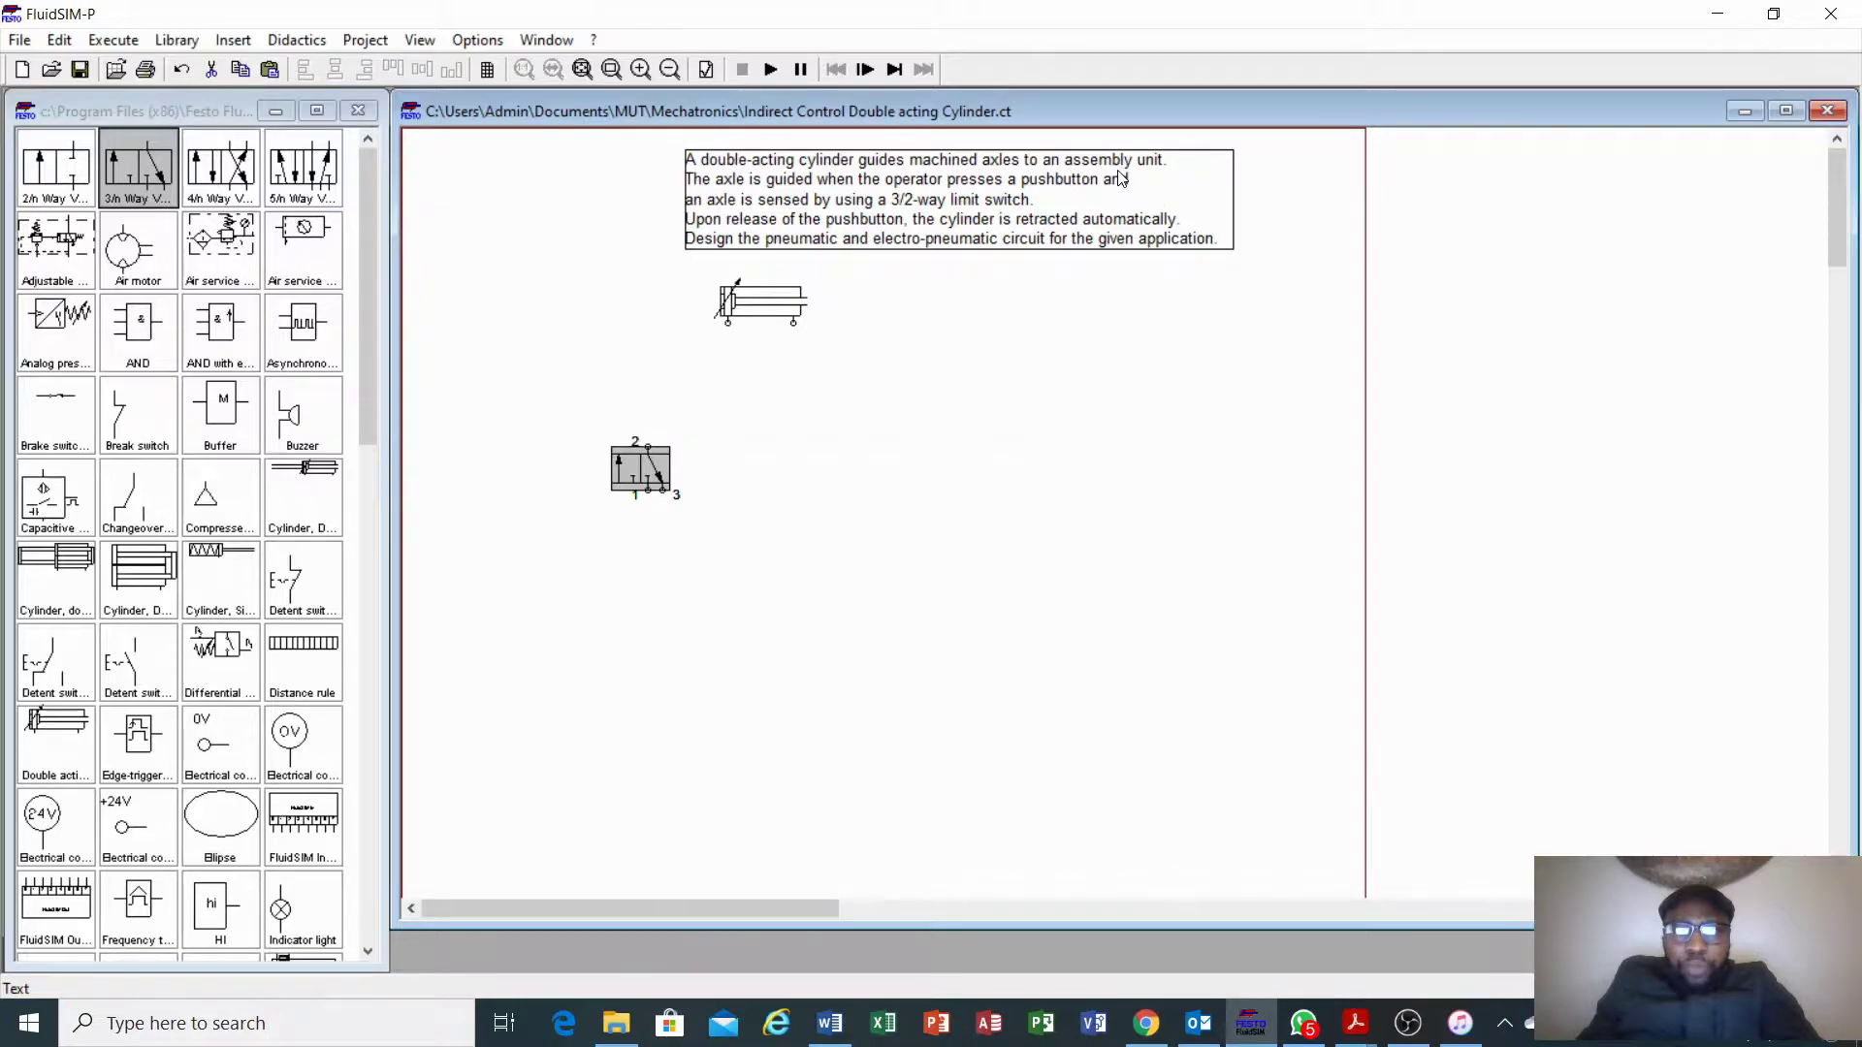
{"action": "left_click_drag", "start_coordinate": [627, 463], "coordinate": [628, 549]}
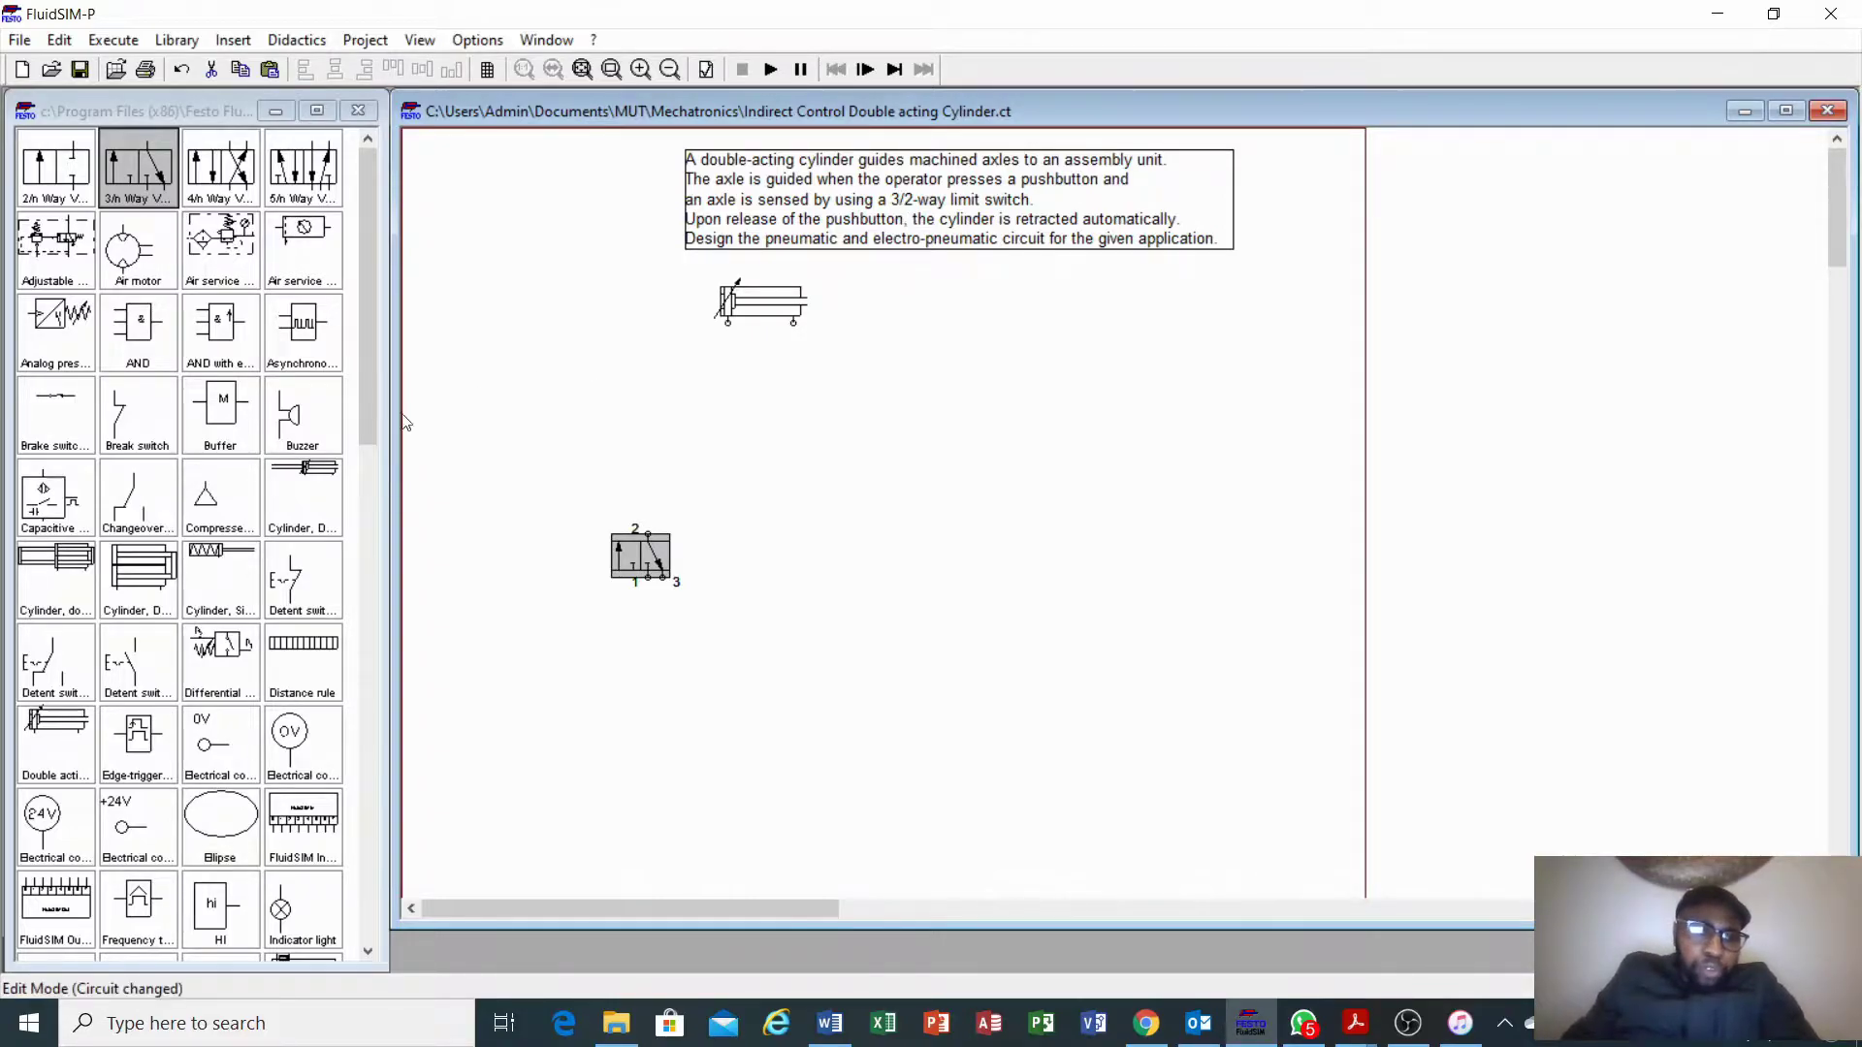
Place a two pressure valve between the cylinder and the 3/n way valve
{"action": "scroll", "coordinate": [193, 573], "scroll_direction": "down", "scroll_amount": 3}
{"action": "scroll", "coordinate": [193, 573], "scroll_direction": "down", "scroll_amount": 4}
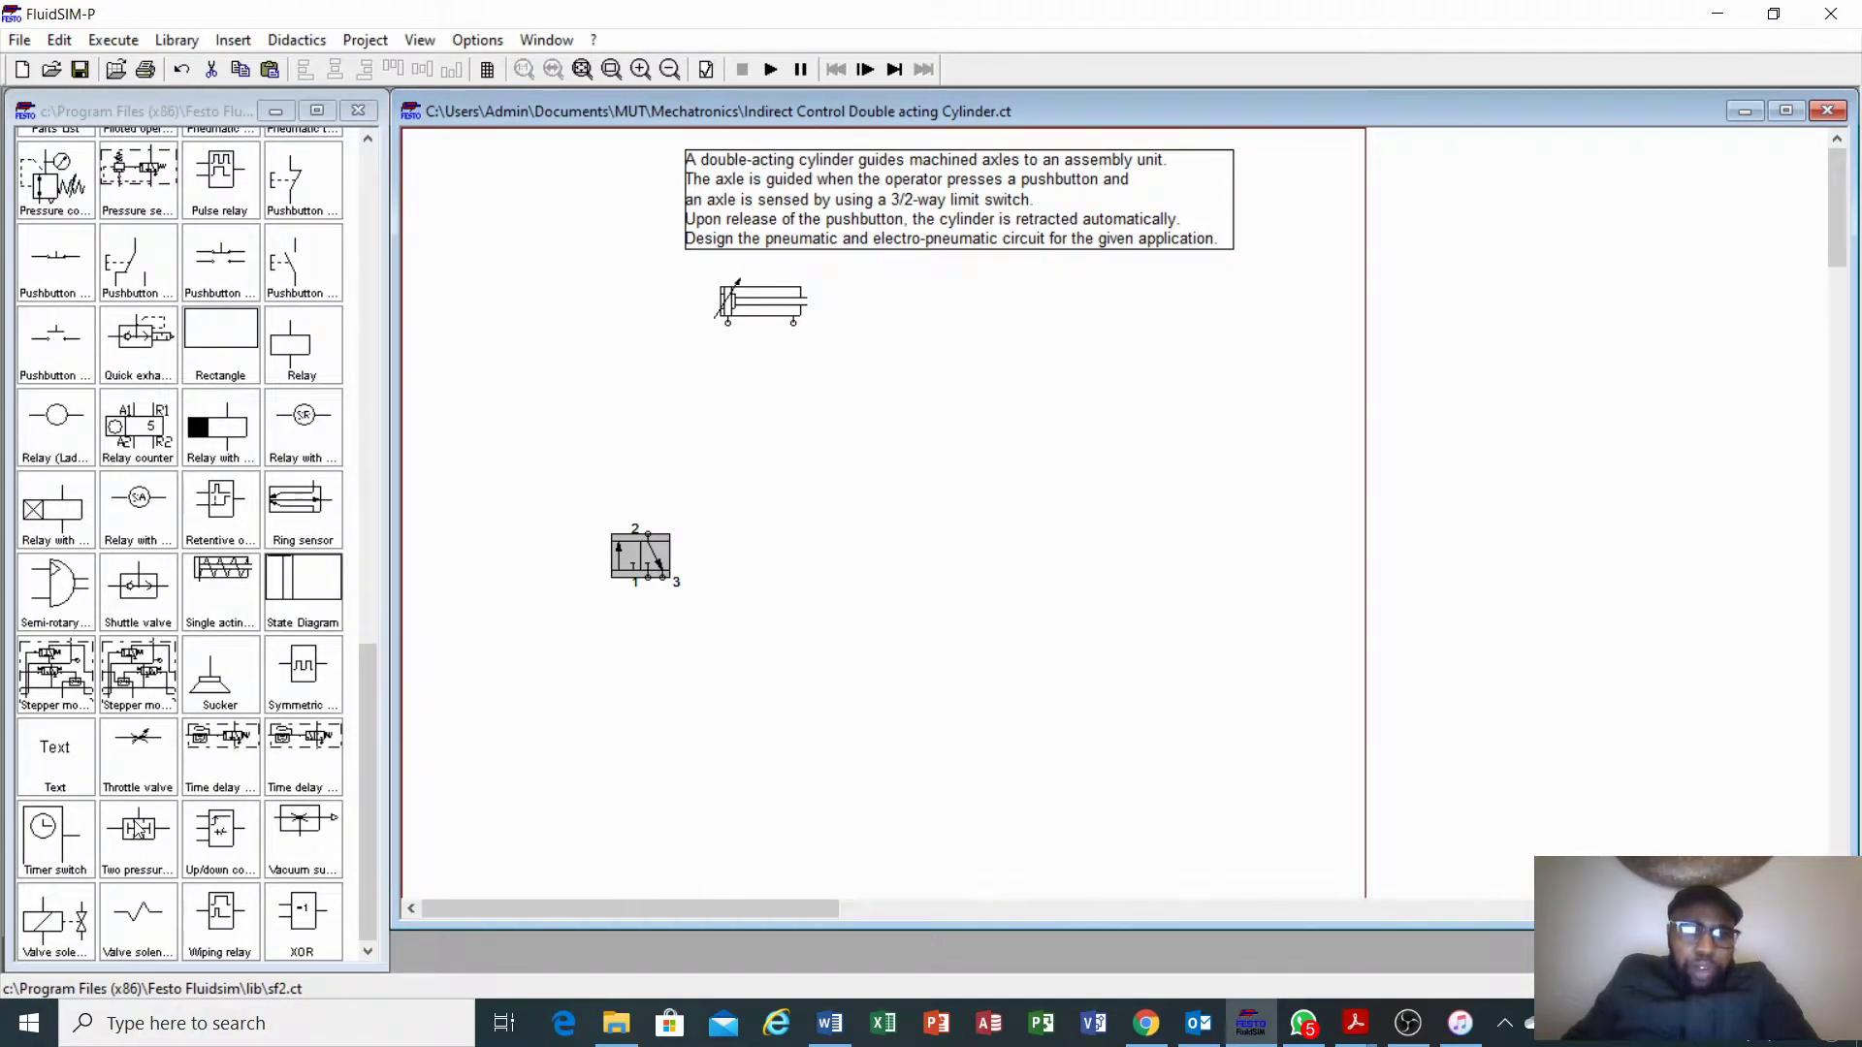
{"action": "left_click_drag", "start_coordinate": [139, 829], "coordinate": [735, 447]}
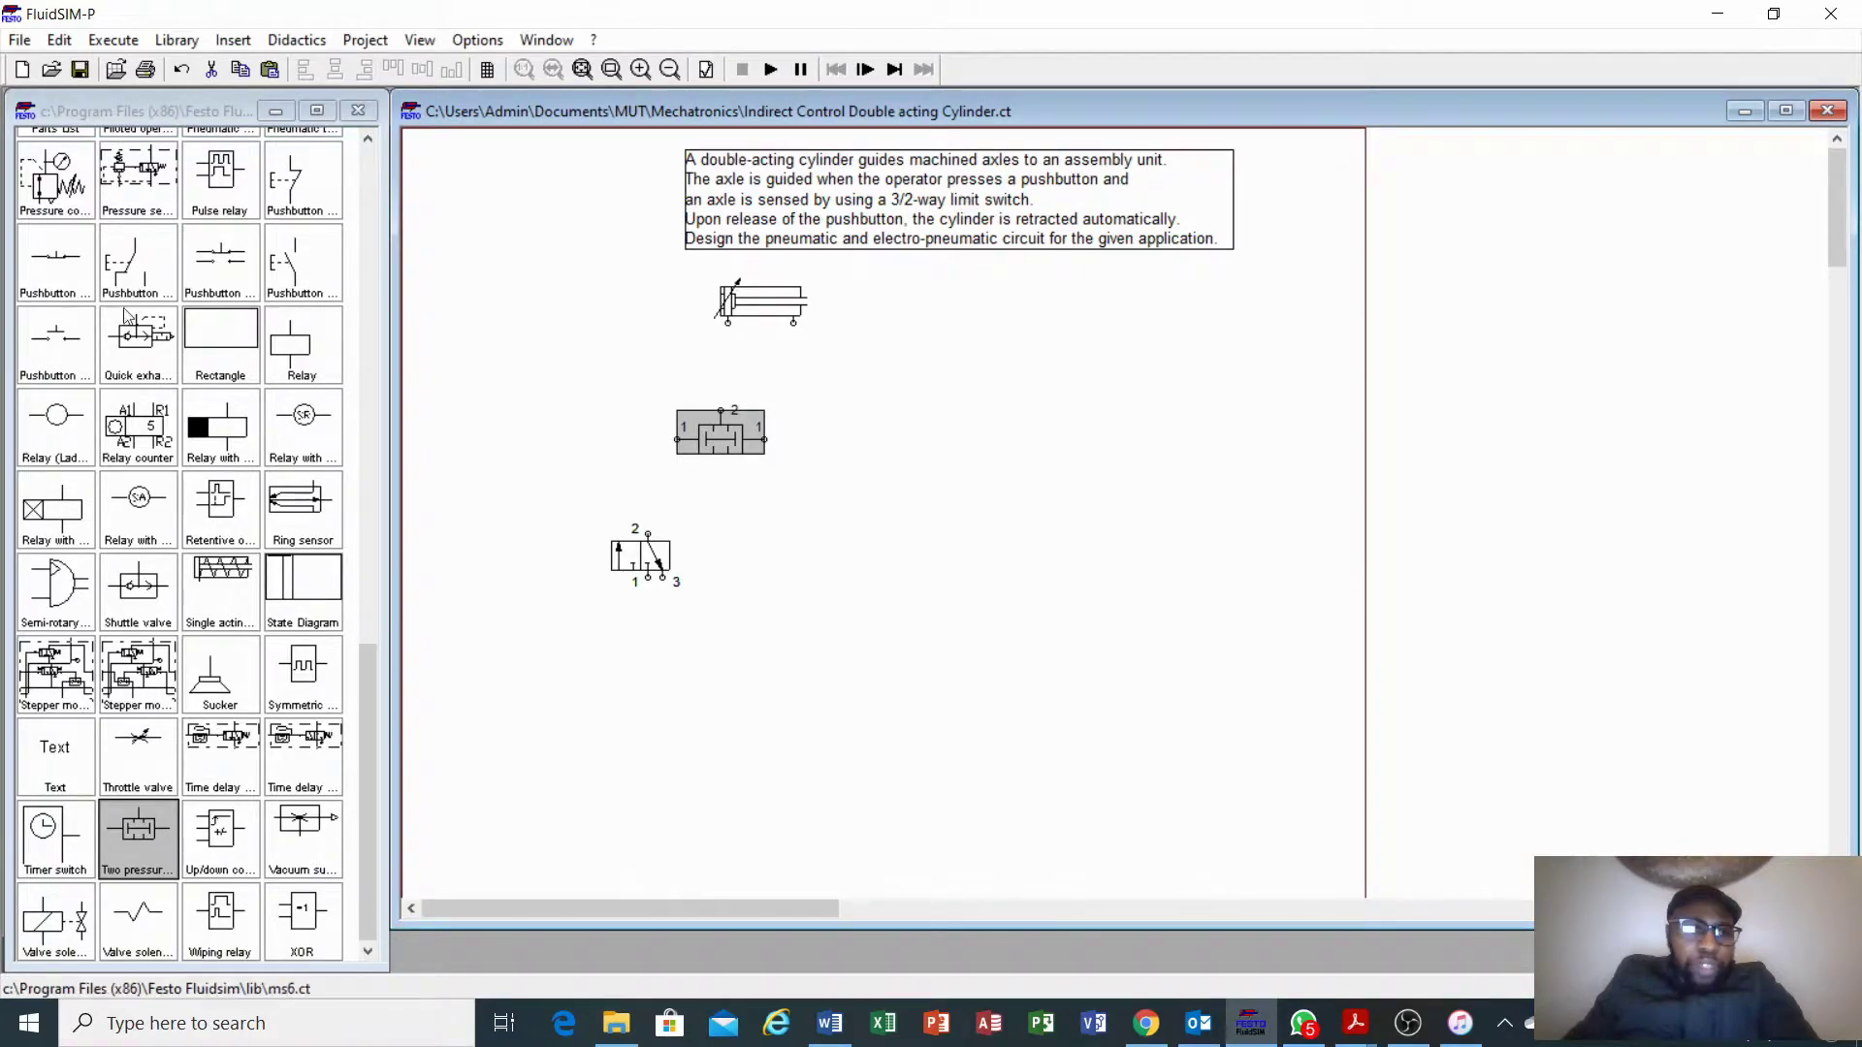
Add a second 3/n way valve beside the first and configure the first with left pushbutton actuation and right spring return
{"action": "scroll", "coordinate": [245, 434], "scroll_direction": "up", "scroll_amount": 3}
{"action": "scroll", "coordinate": [245, 433], "scroll_direction": "up", "scroll_amount": 6}
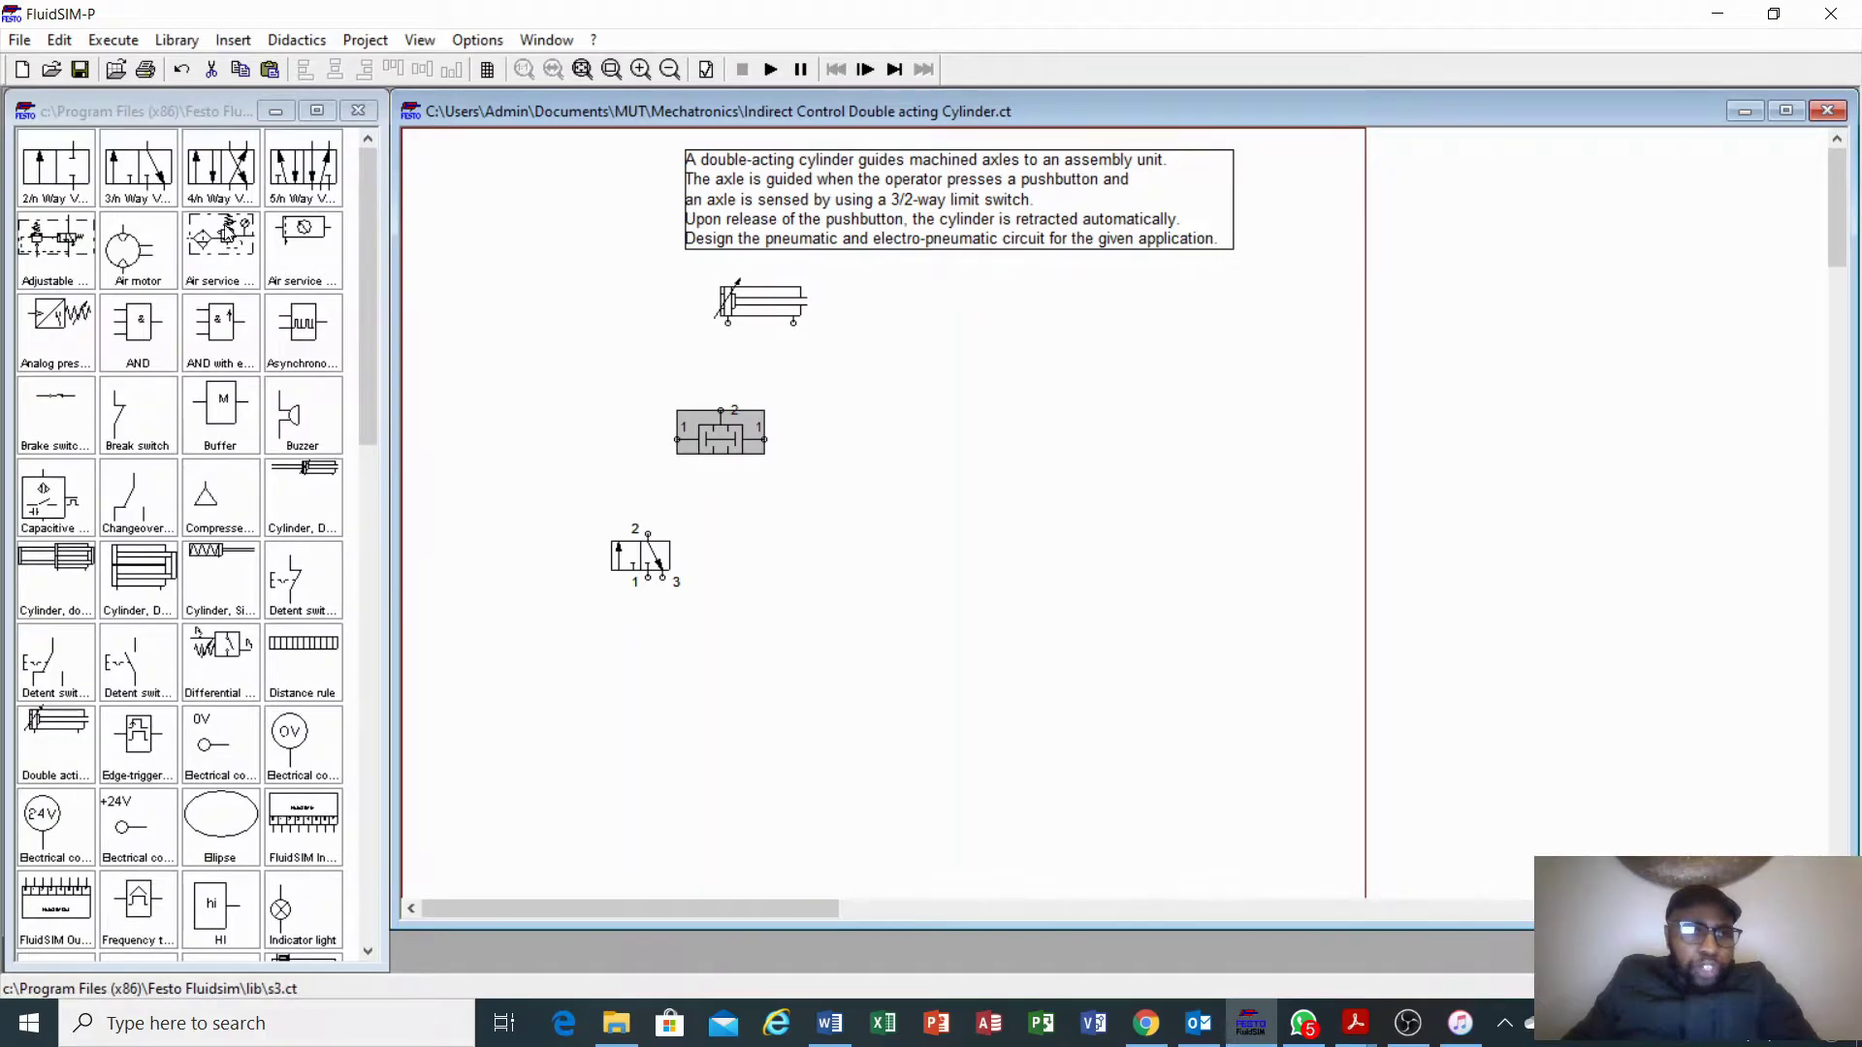
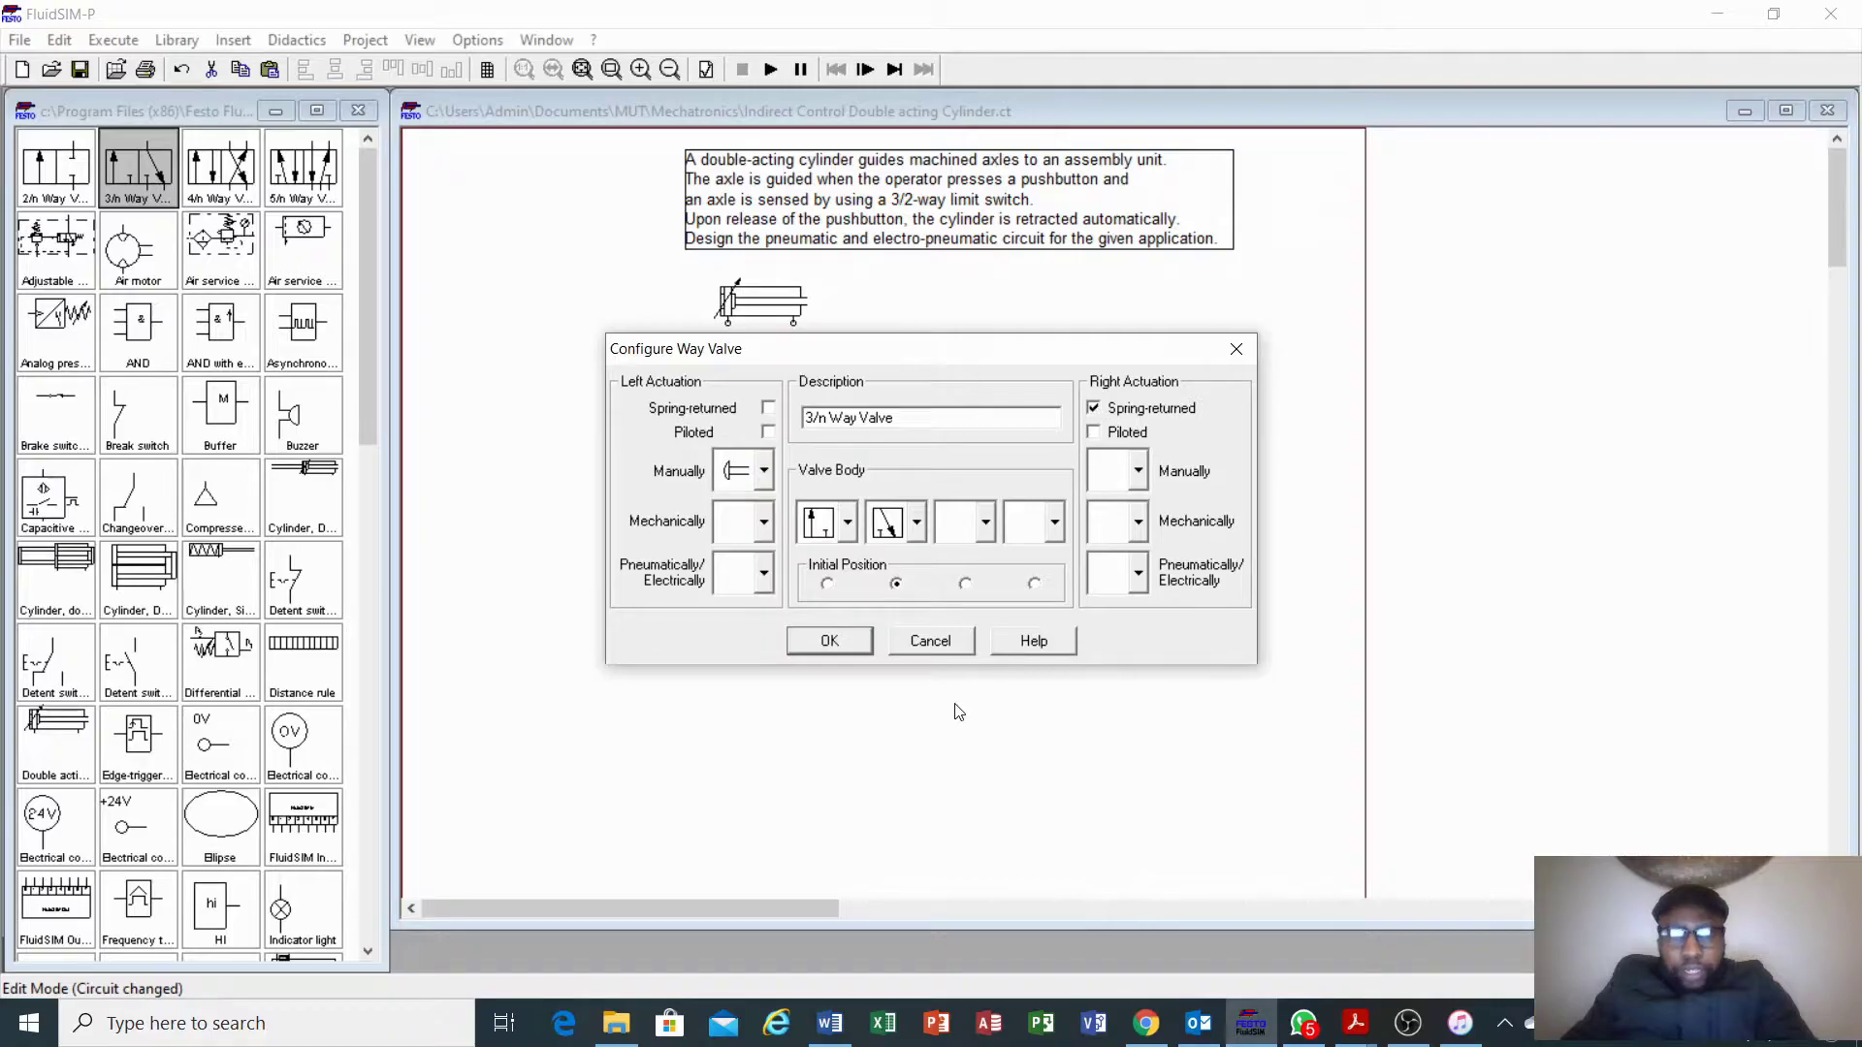
{"action": "left_click", "coordinate": [830, 642]}
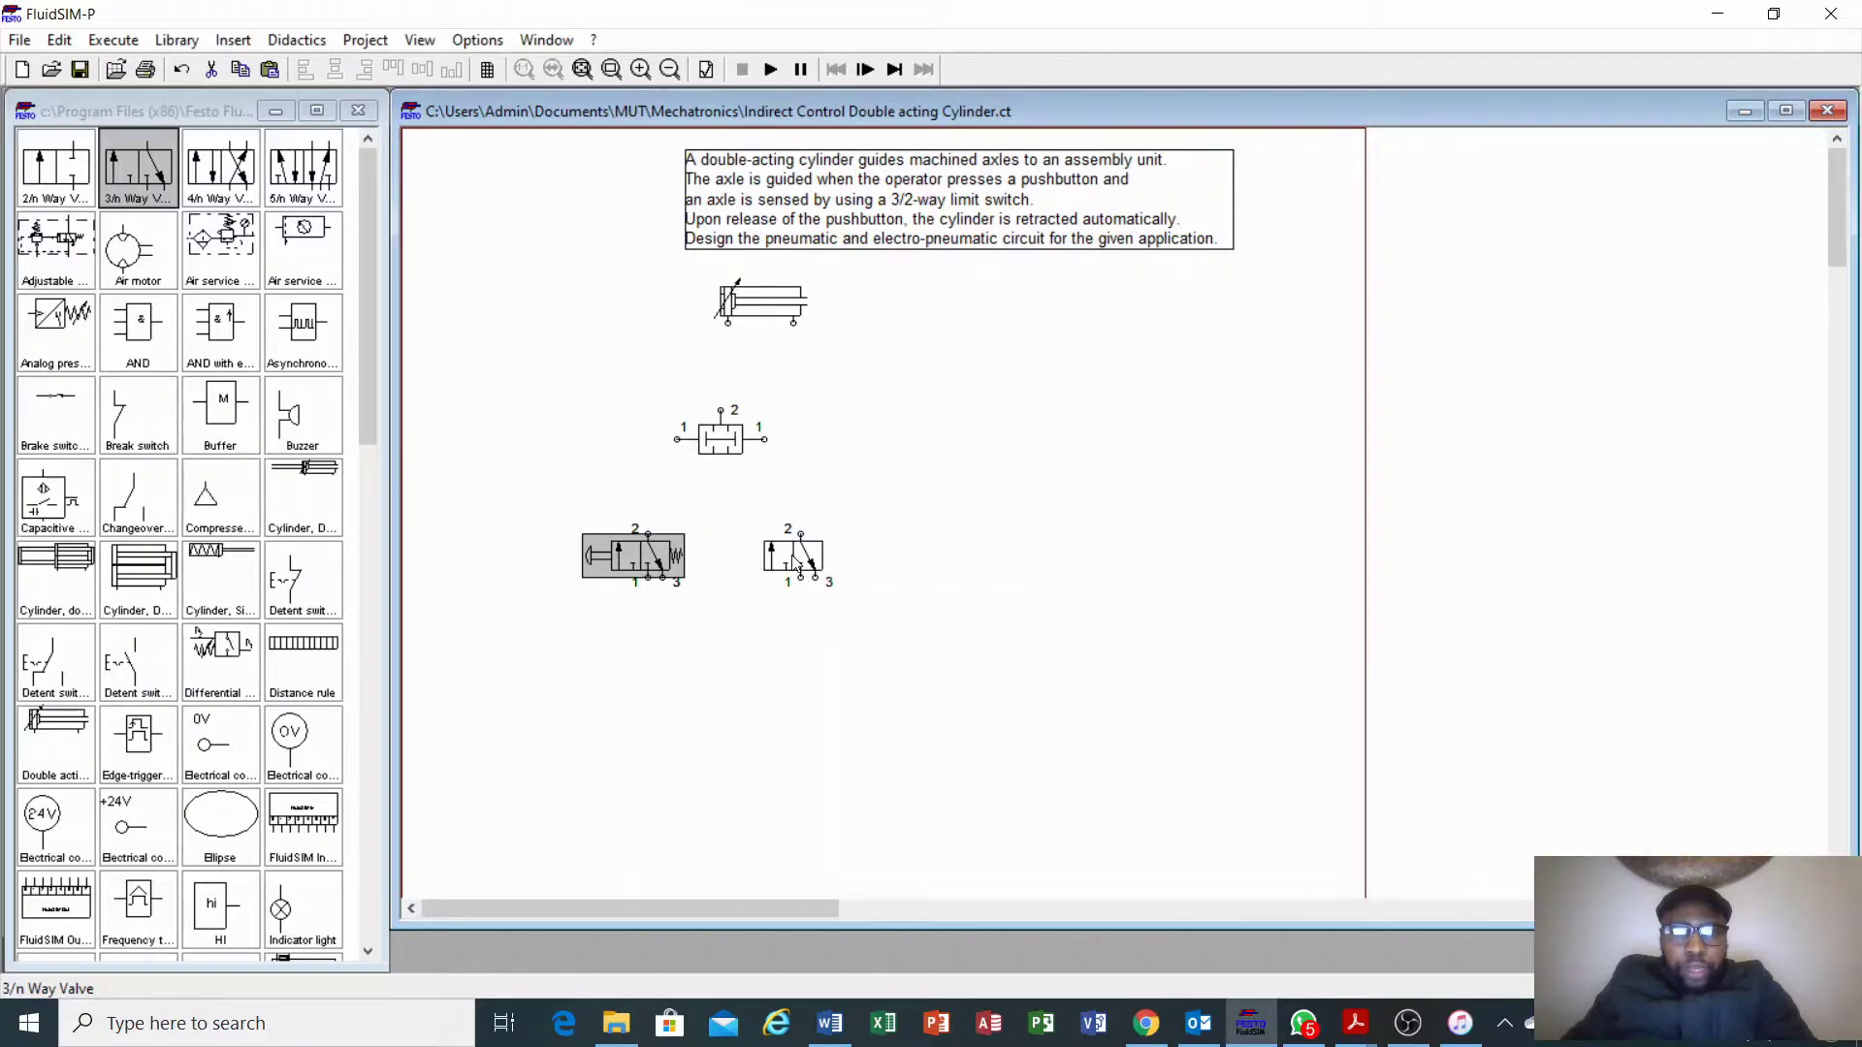
Configure the second 3/n way valve with left mechanical roller actuation, left pneumatic pilot actuation and right spring return
{"action": "double_click", "coordinate": [792, 561]}
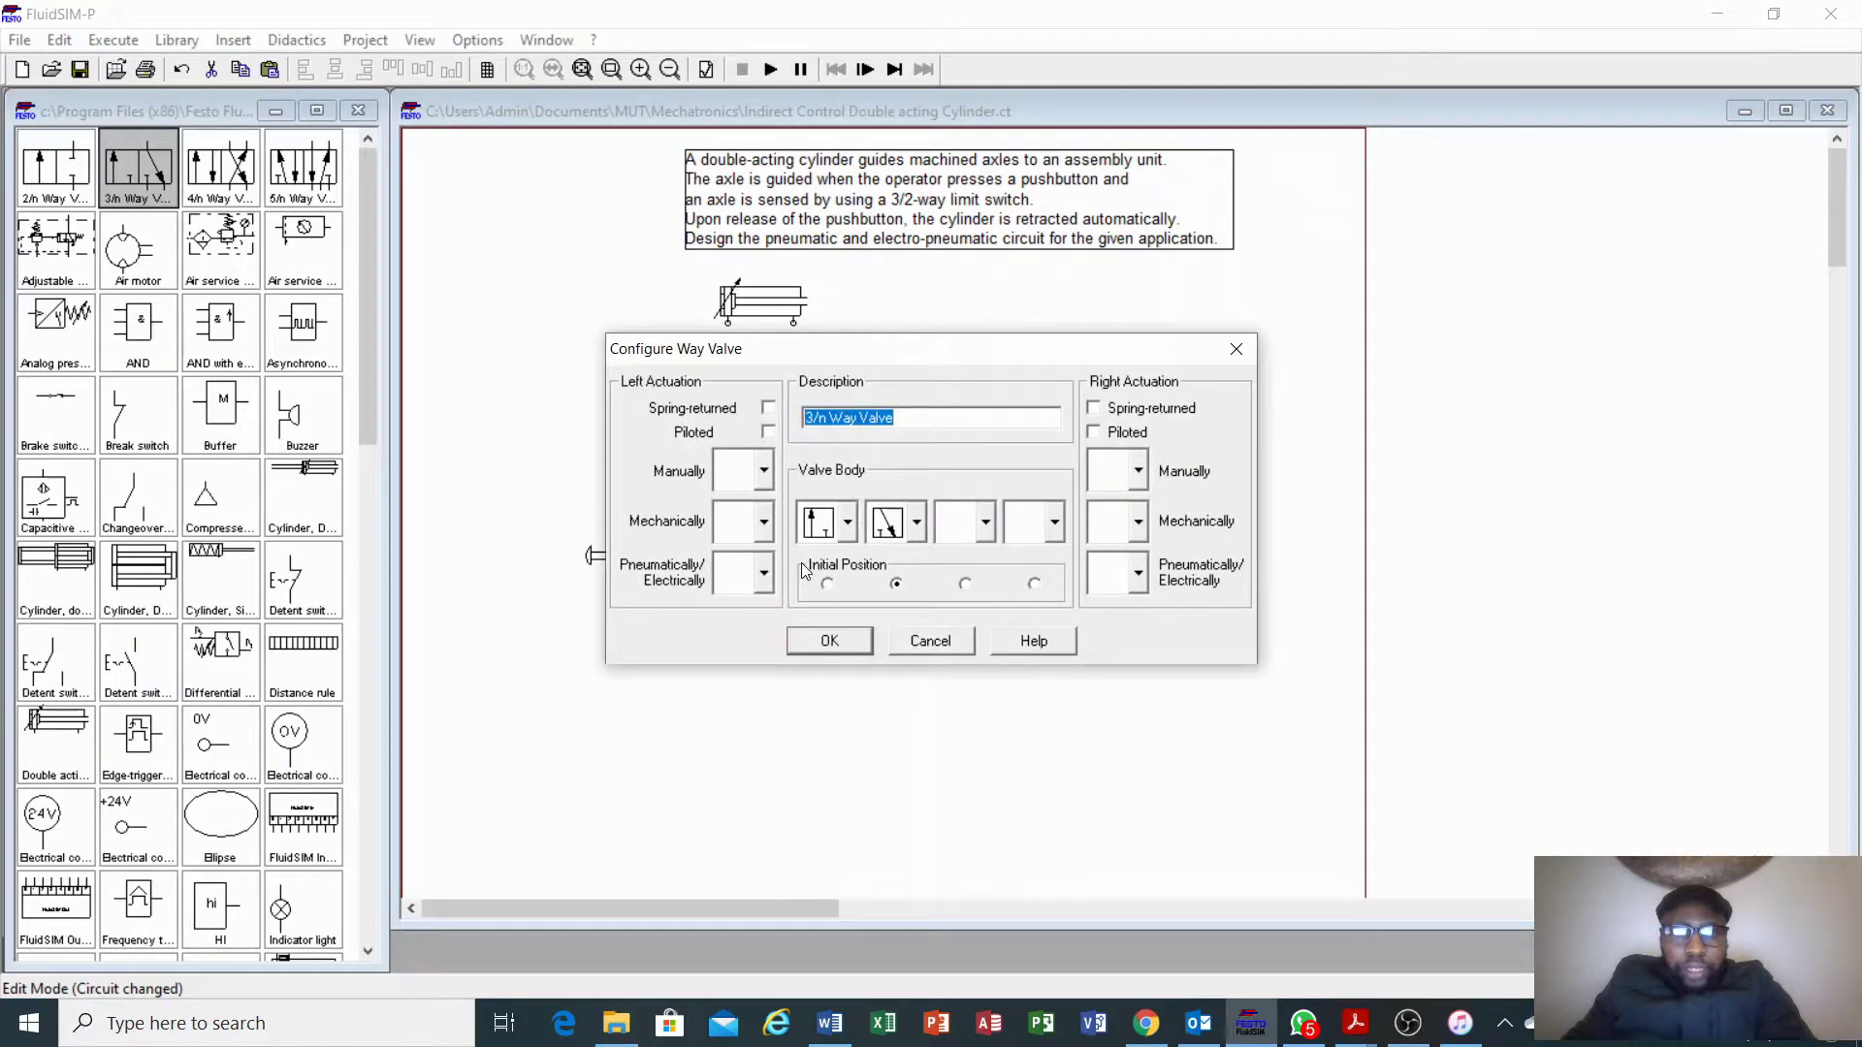
{"action": "left_click", "coordinate": [765, 525]}
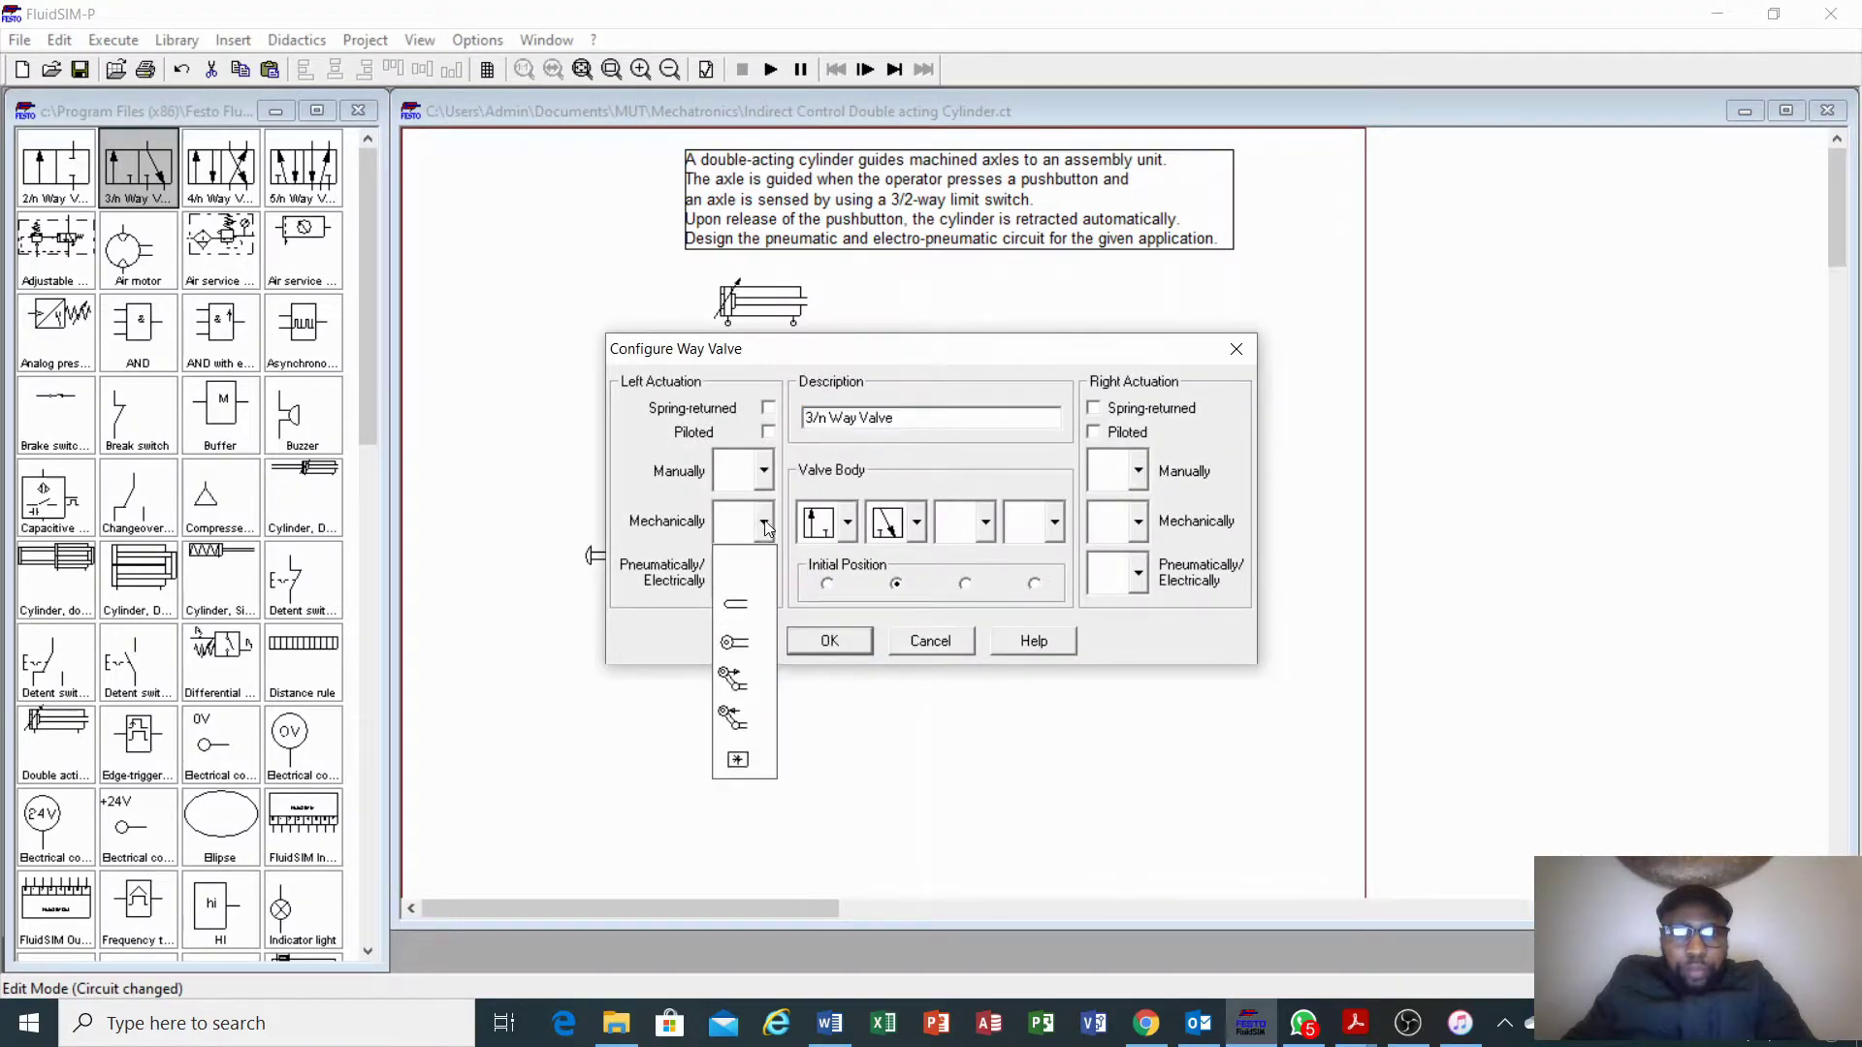
{"action": "left_click", "coordinate": [748, 640]}
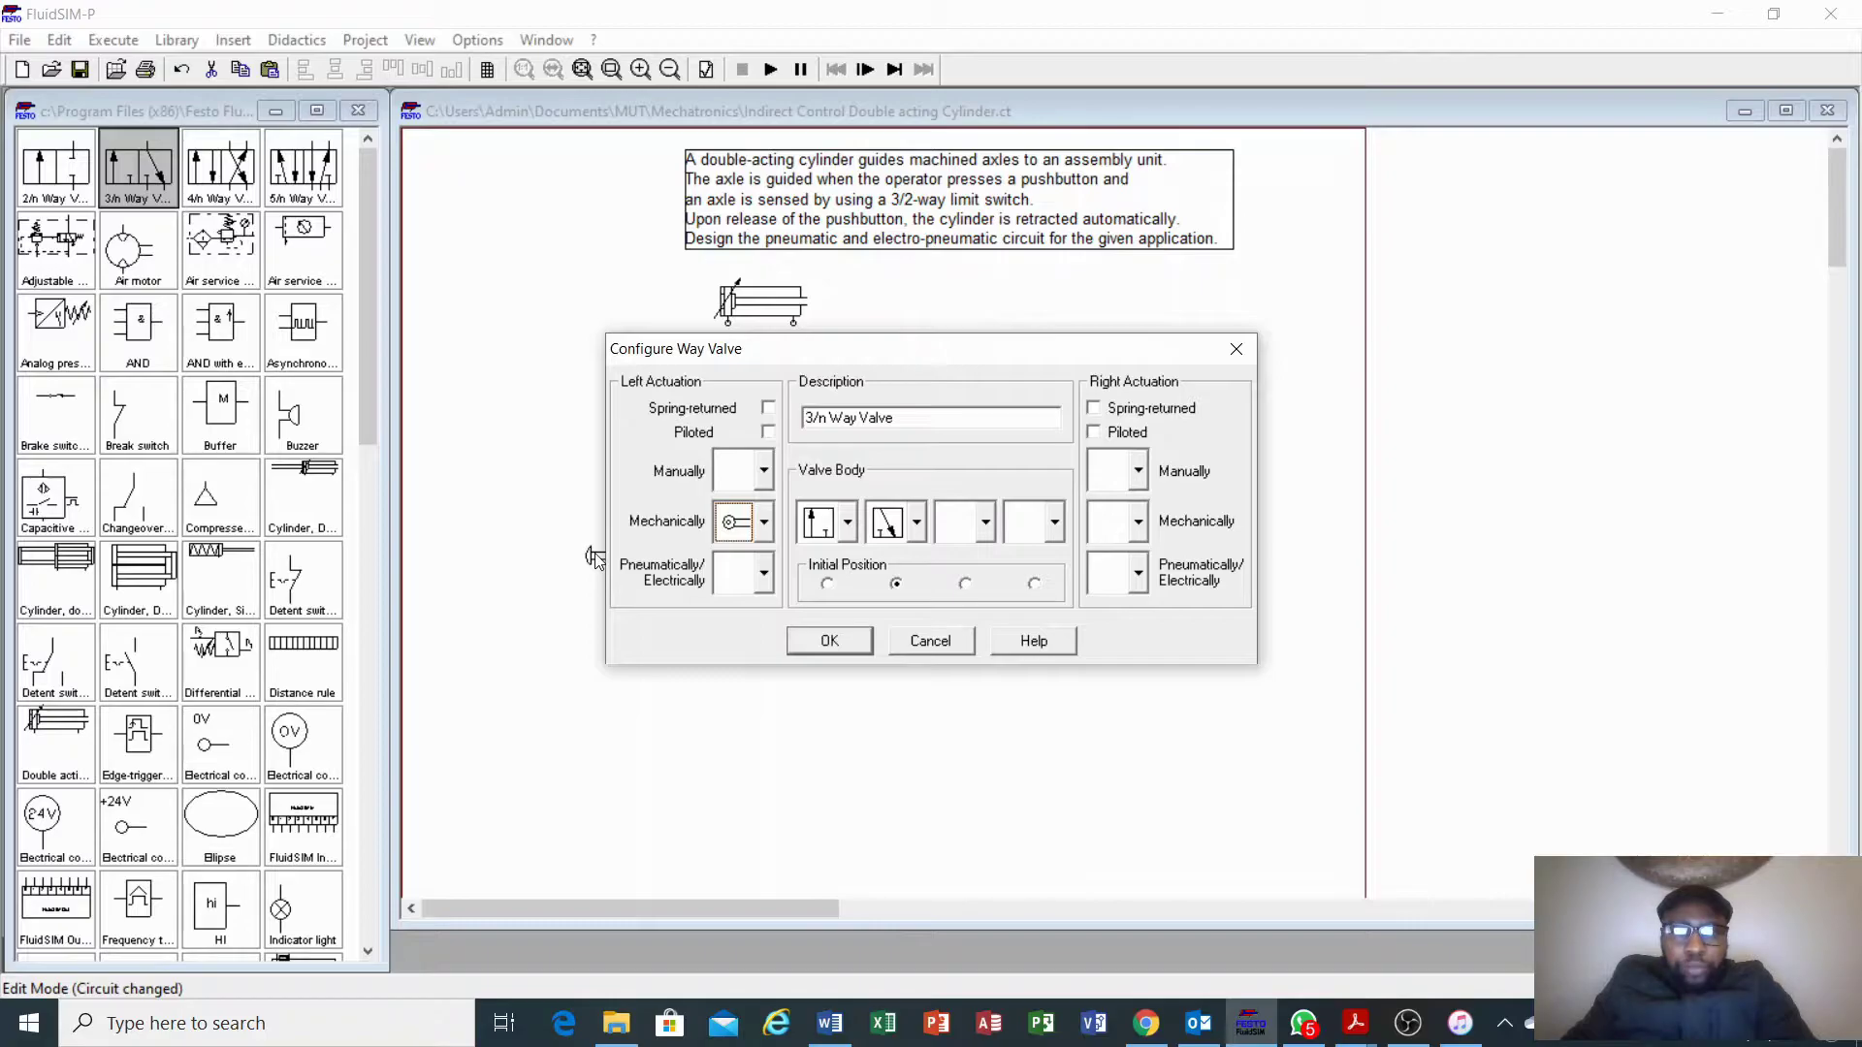
{"action": "left_click", "coordinate": [765, 573]}
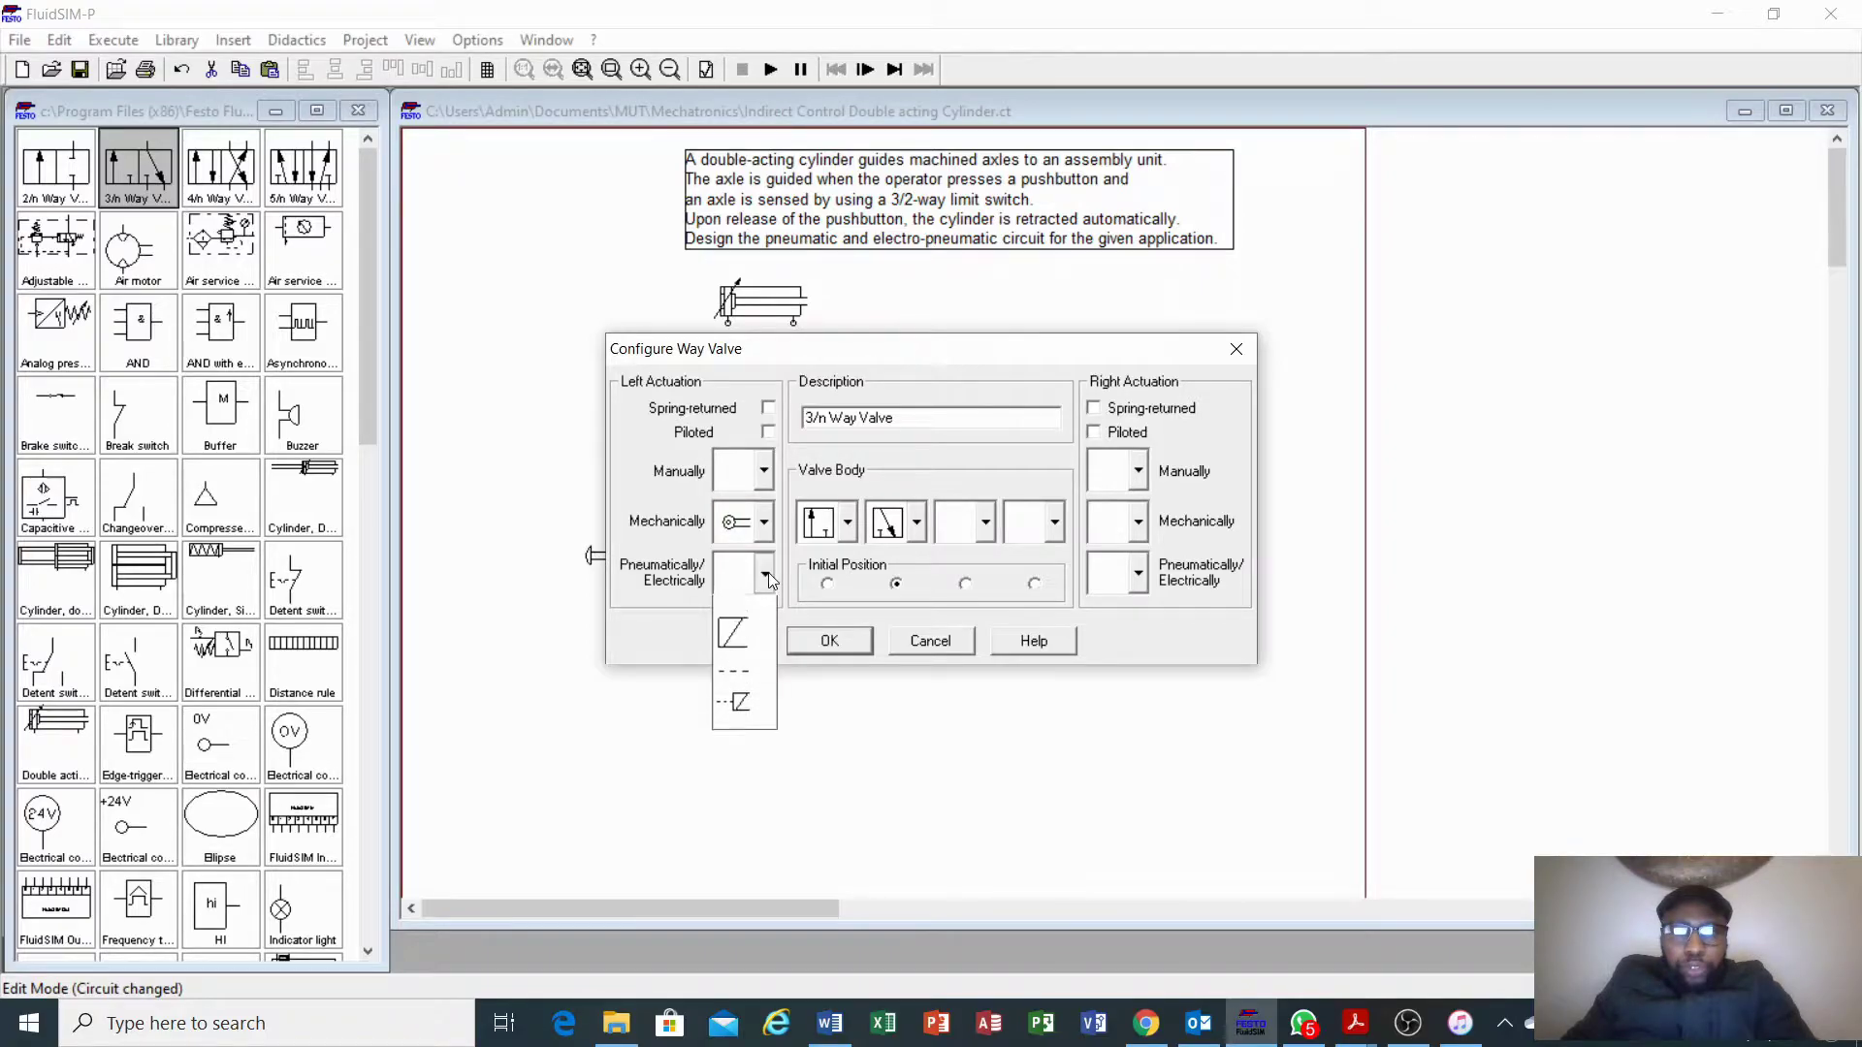
{"action": "left_click", "coordinate": [747, 700]}
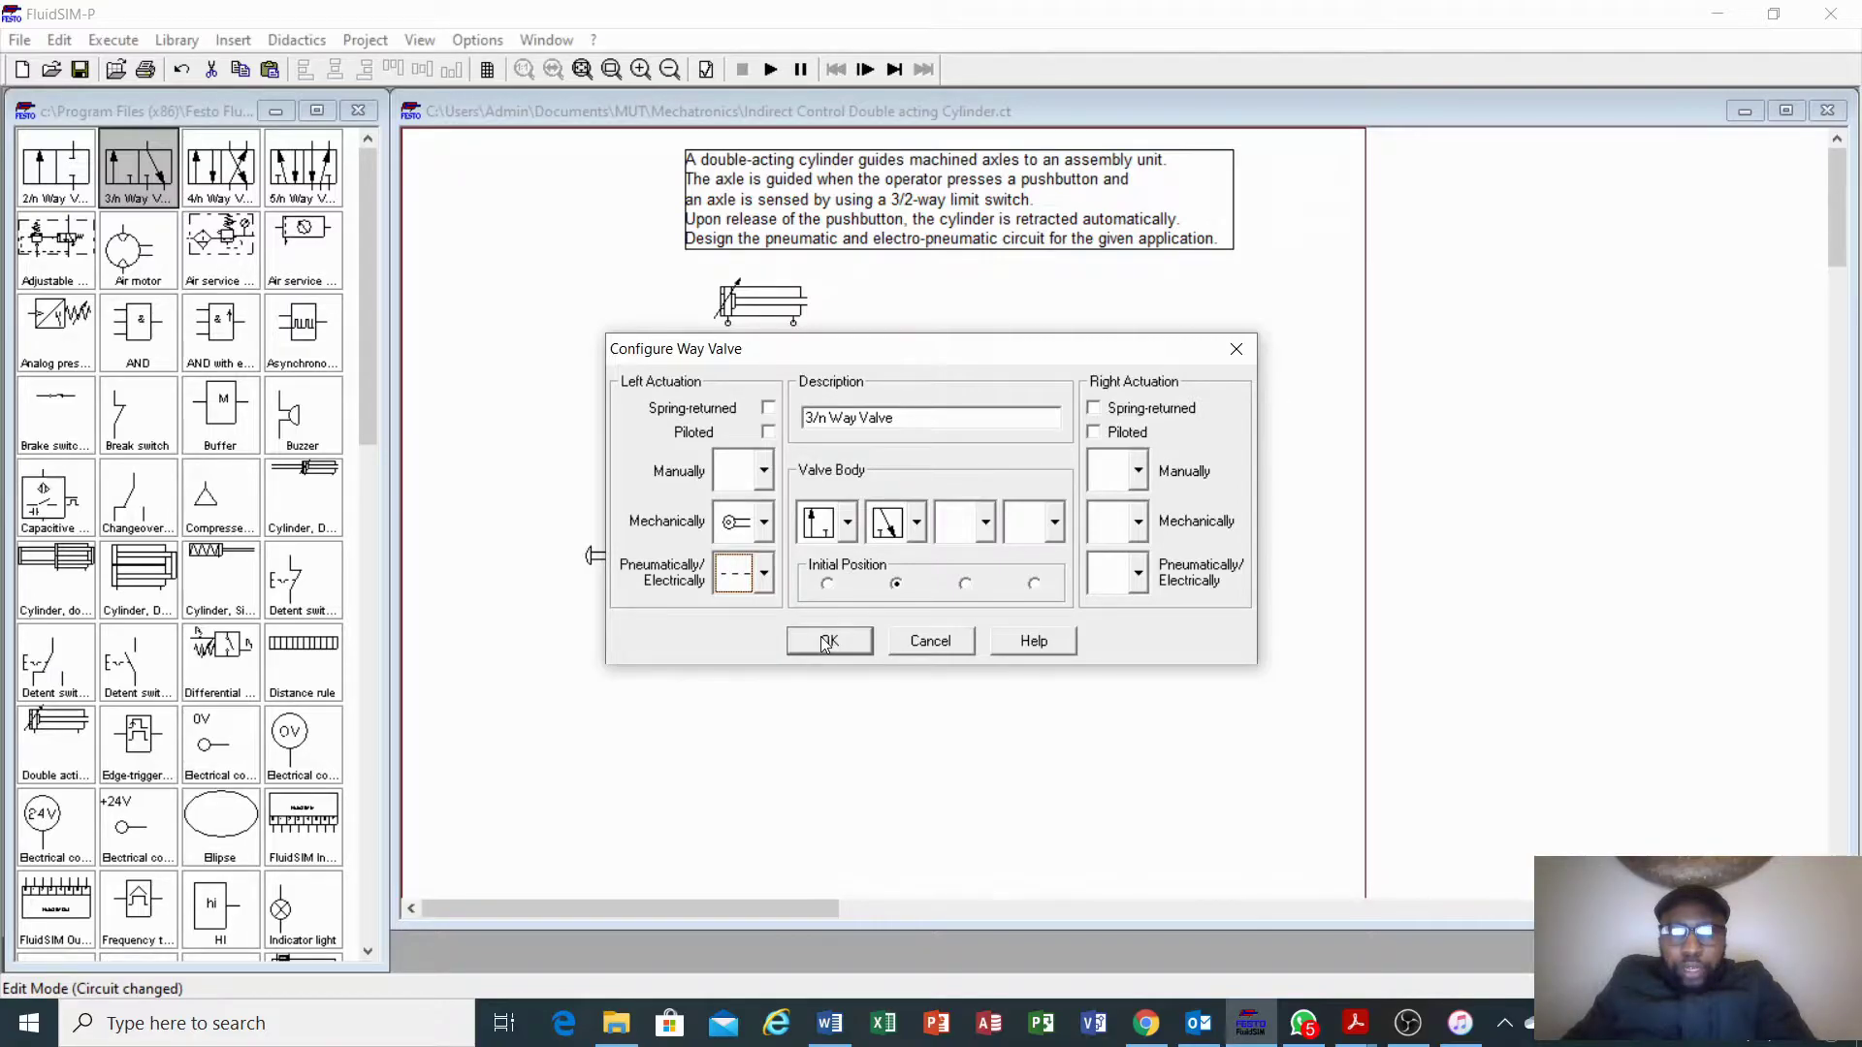
{"action": "left_click", "coordinate": [1094, 408]}
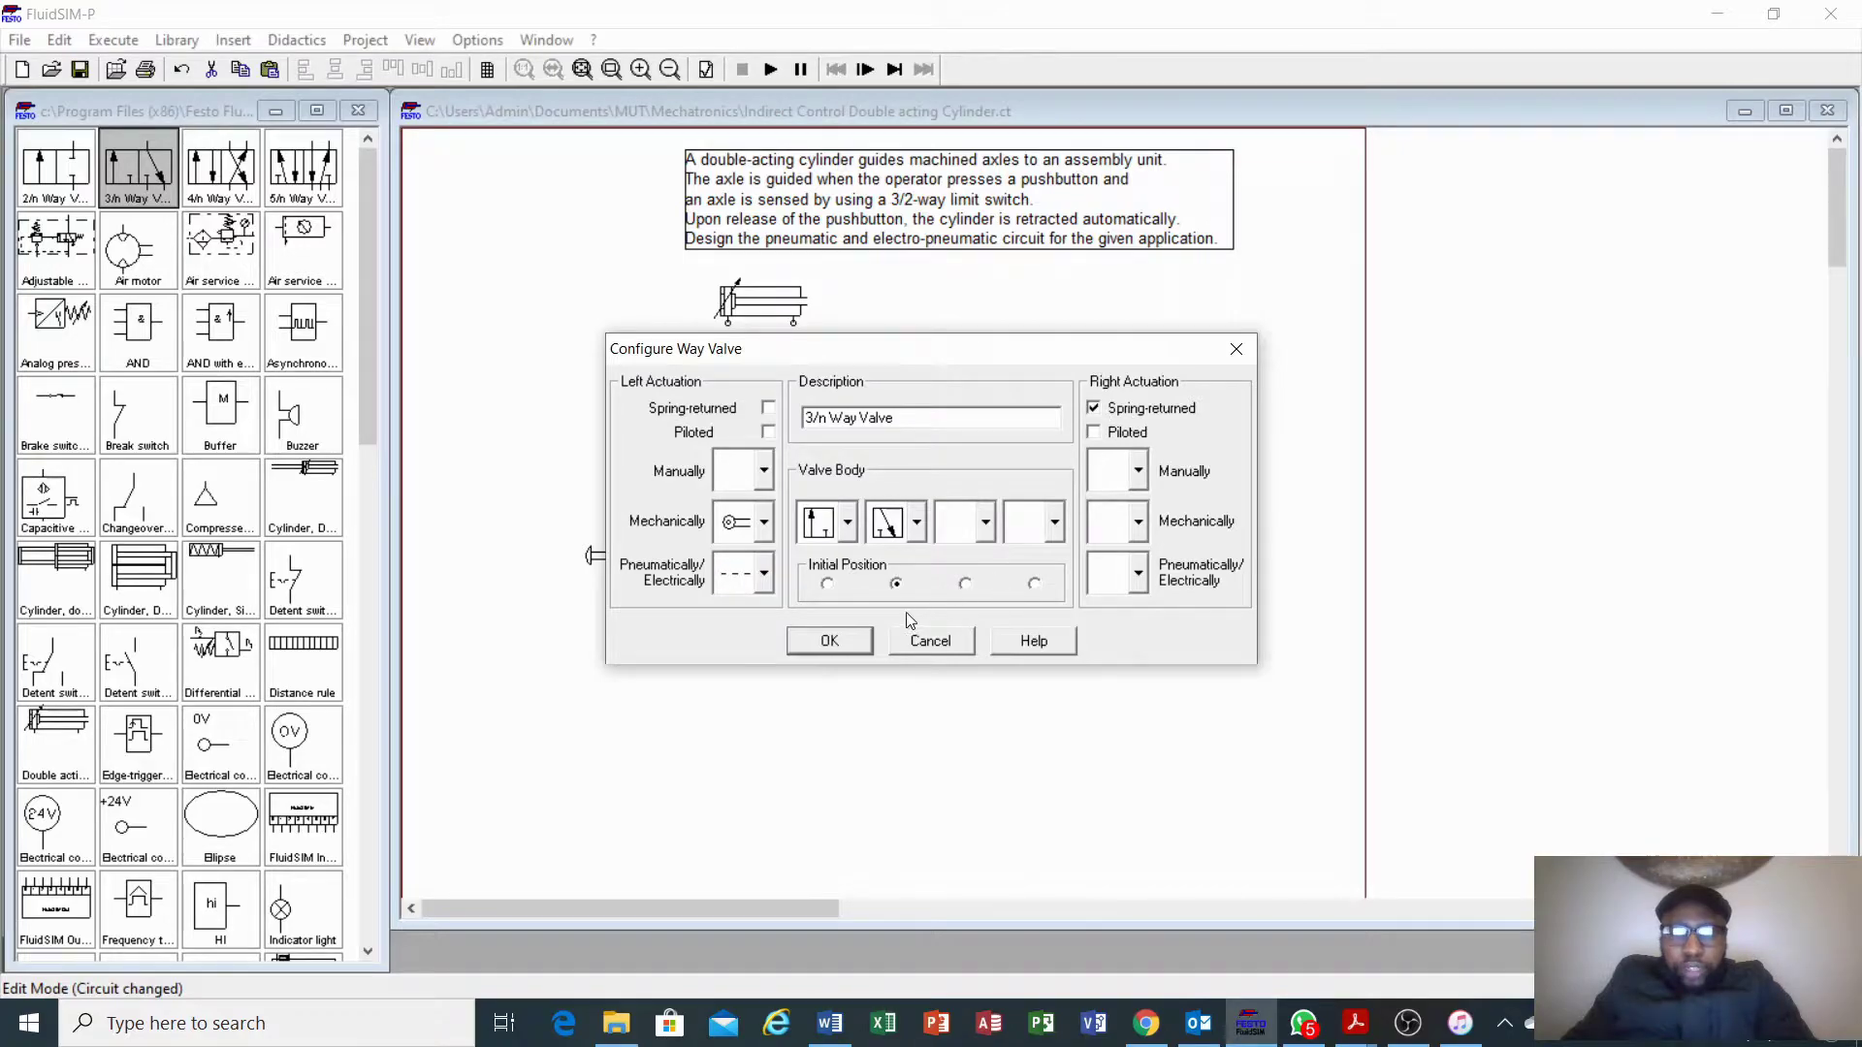
{"action": "left_click", "coordinate": [831, 642]}
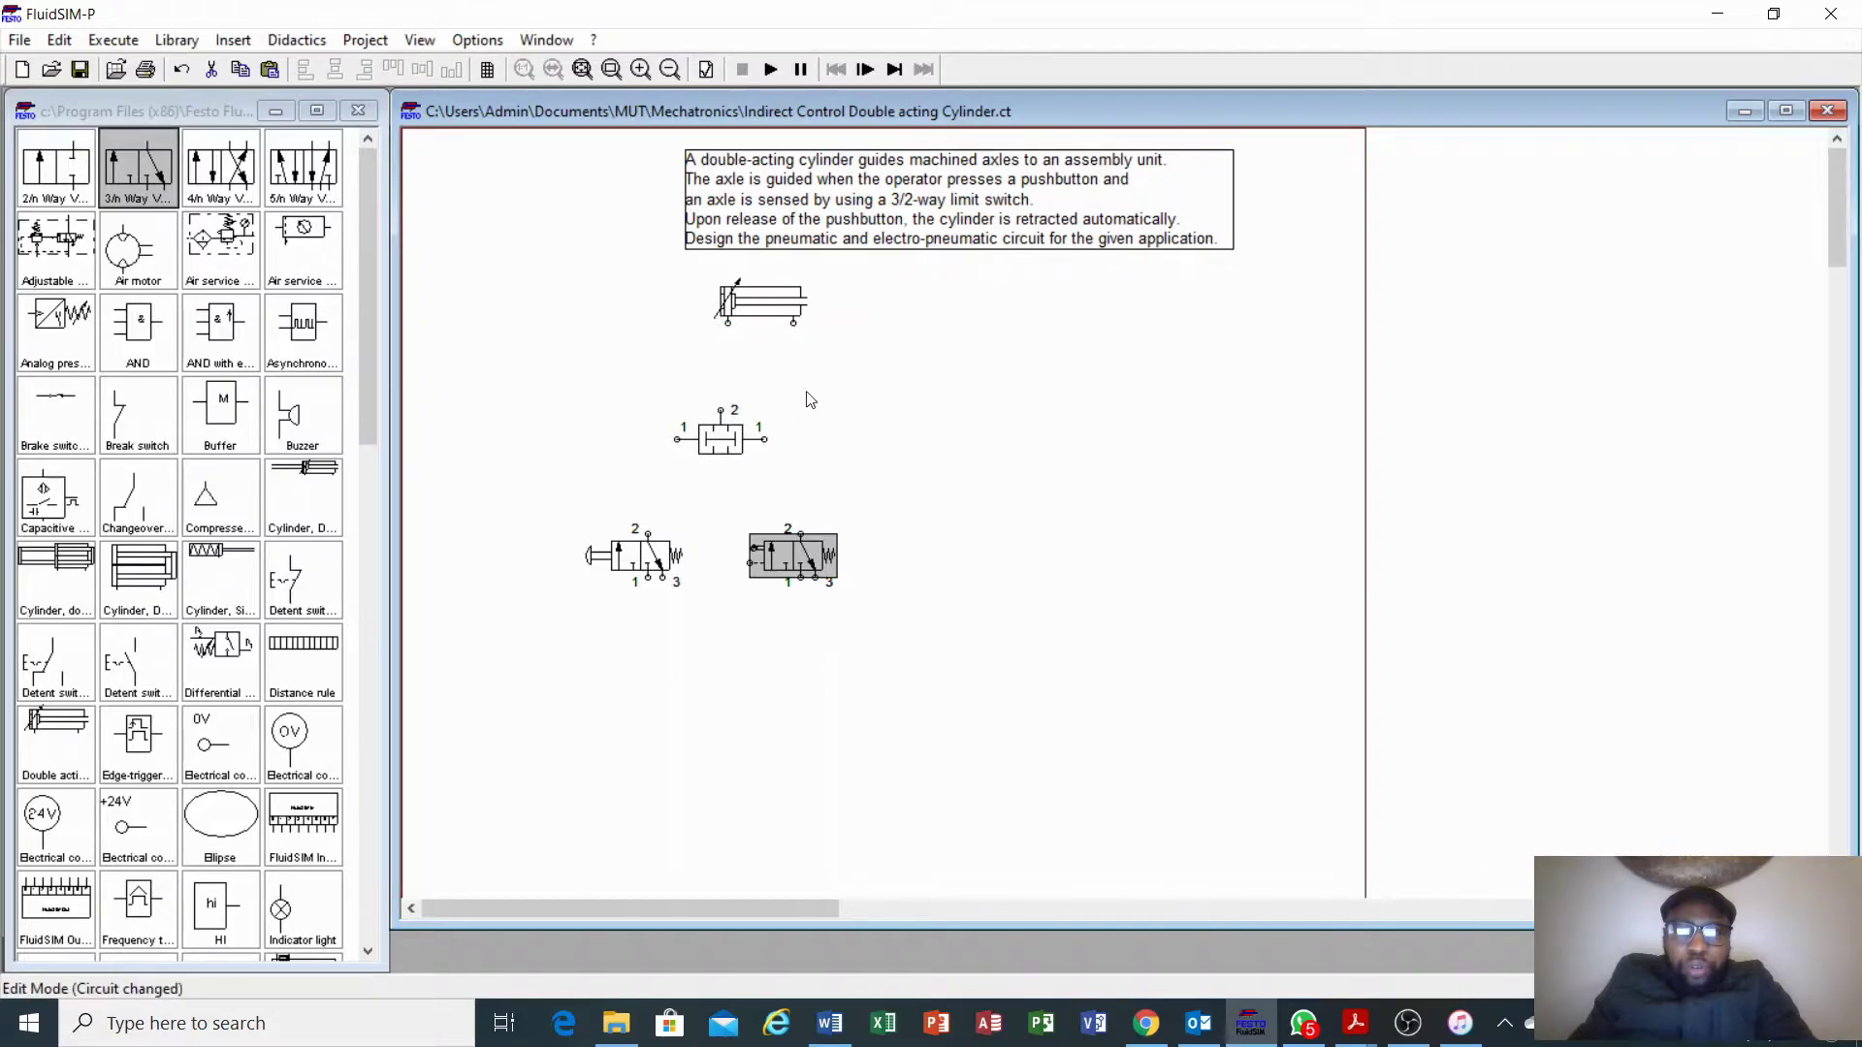
Move both 3/n way valves and the two pressure valve down to make room beneath the cylinder
{"action": "left_click_drag", "start_coordinate": [815, 565], "coordinate": [835, 638]}
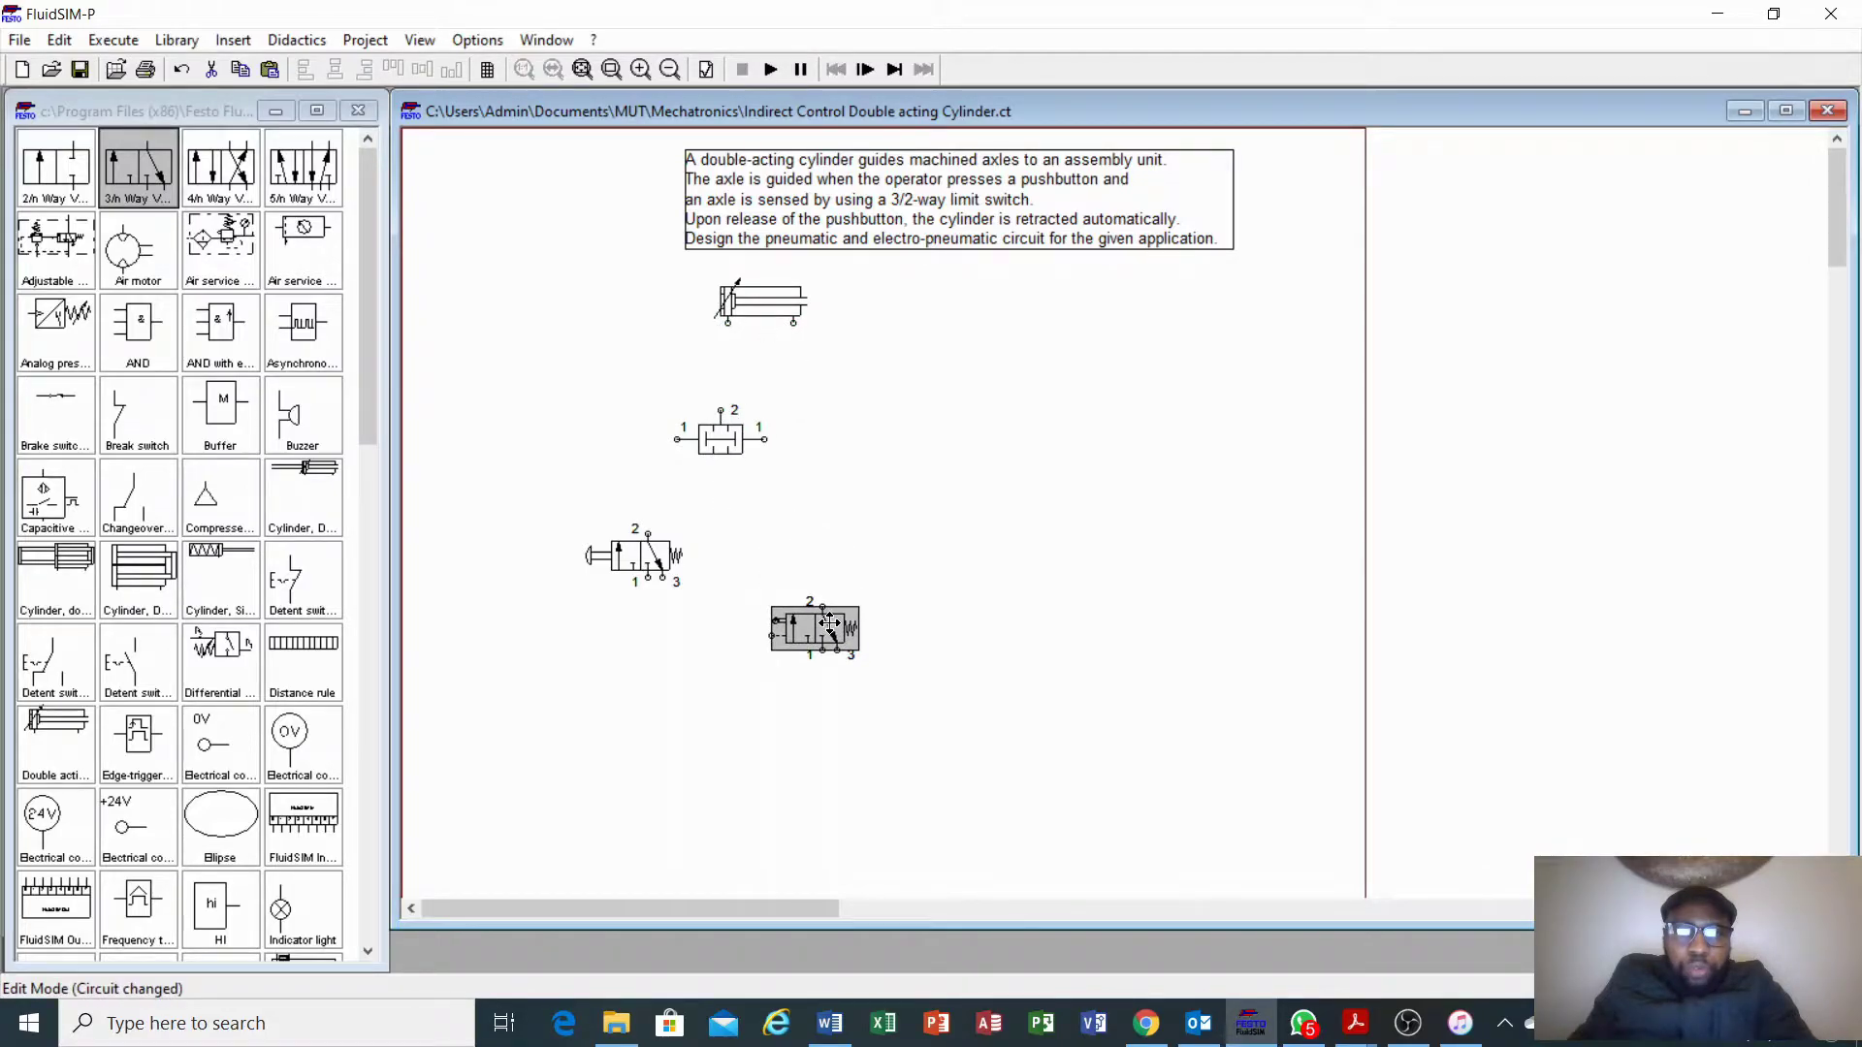
{"action": "left_click_drag", "start_coordinate": [633, 556], "coordinate": [627, 635]}
{"action": "left_click", "coordinate": [711, 439]}
{"action": "left_click_drag", "start_coordinate": [711, 439], "coordinate": [704, 491]}
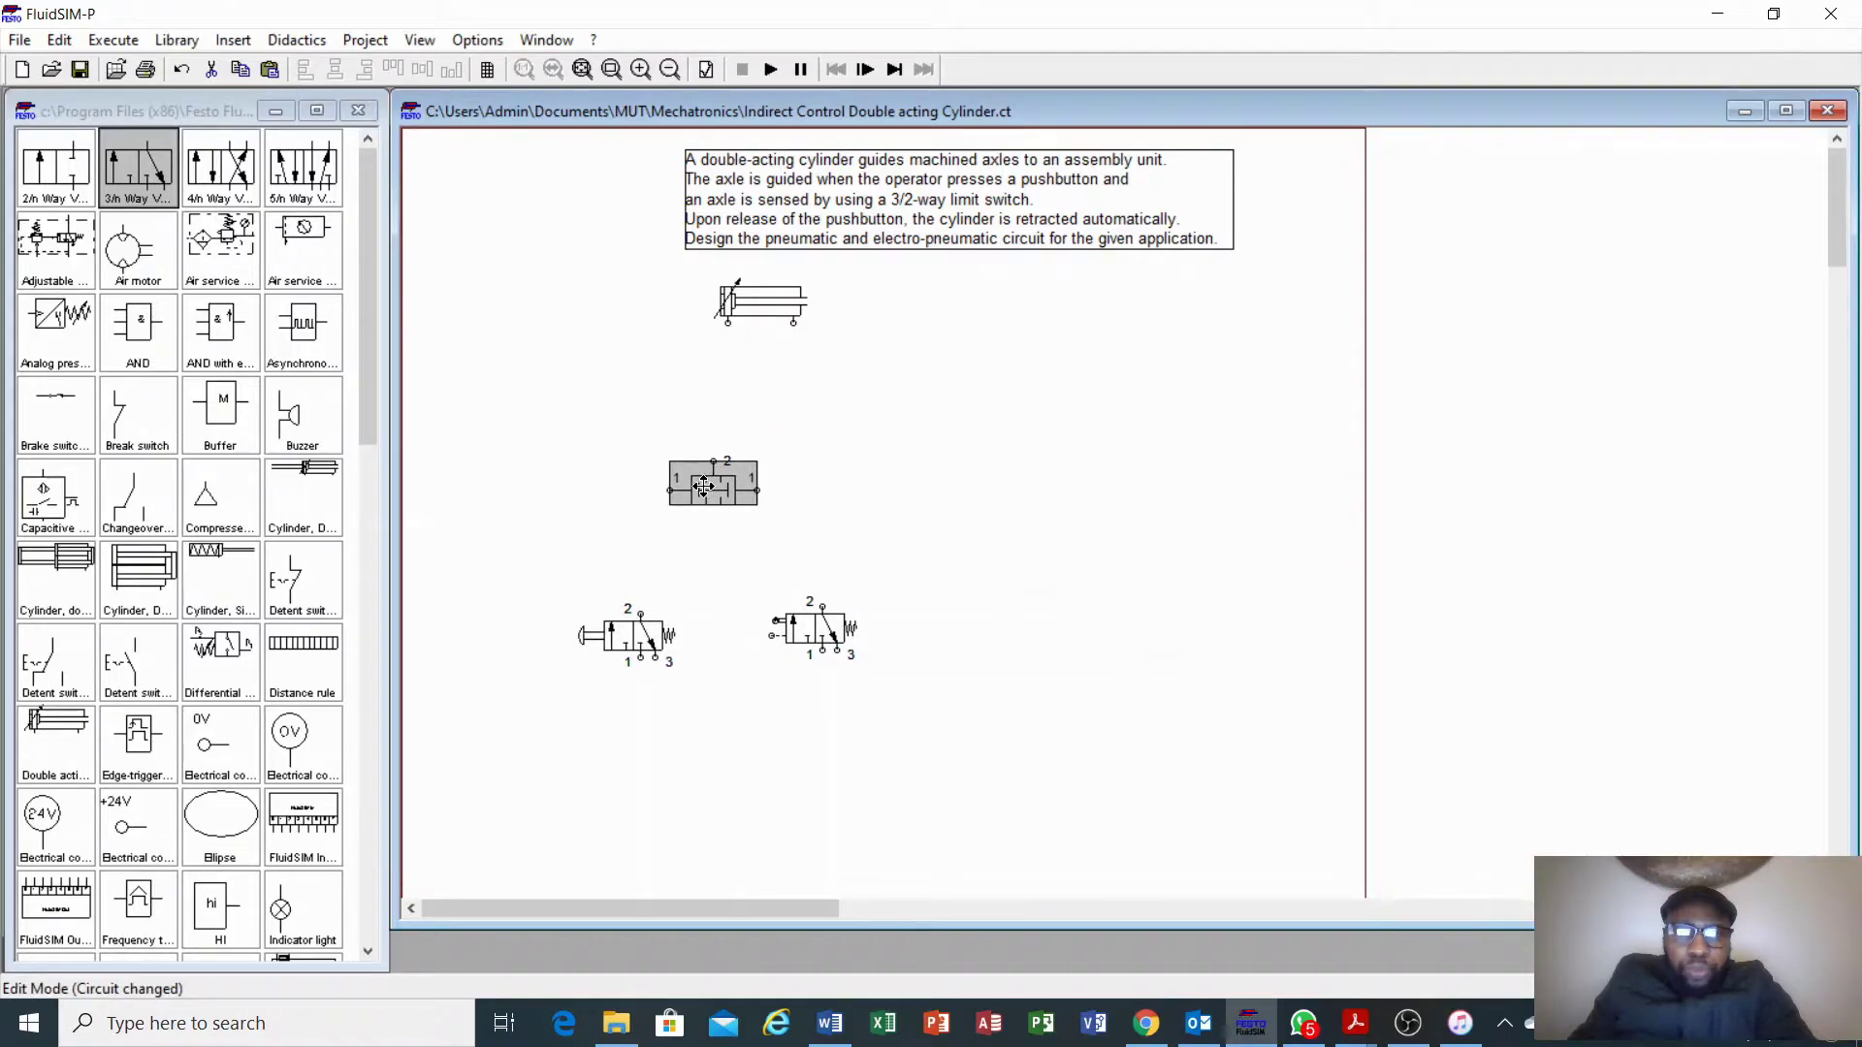
Place a 4/n way valve beneath the cylinder and reposition the two pressure valve below and to the left of it
{"action": "mouse_move", "coordinate": [736, 304]}
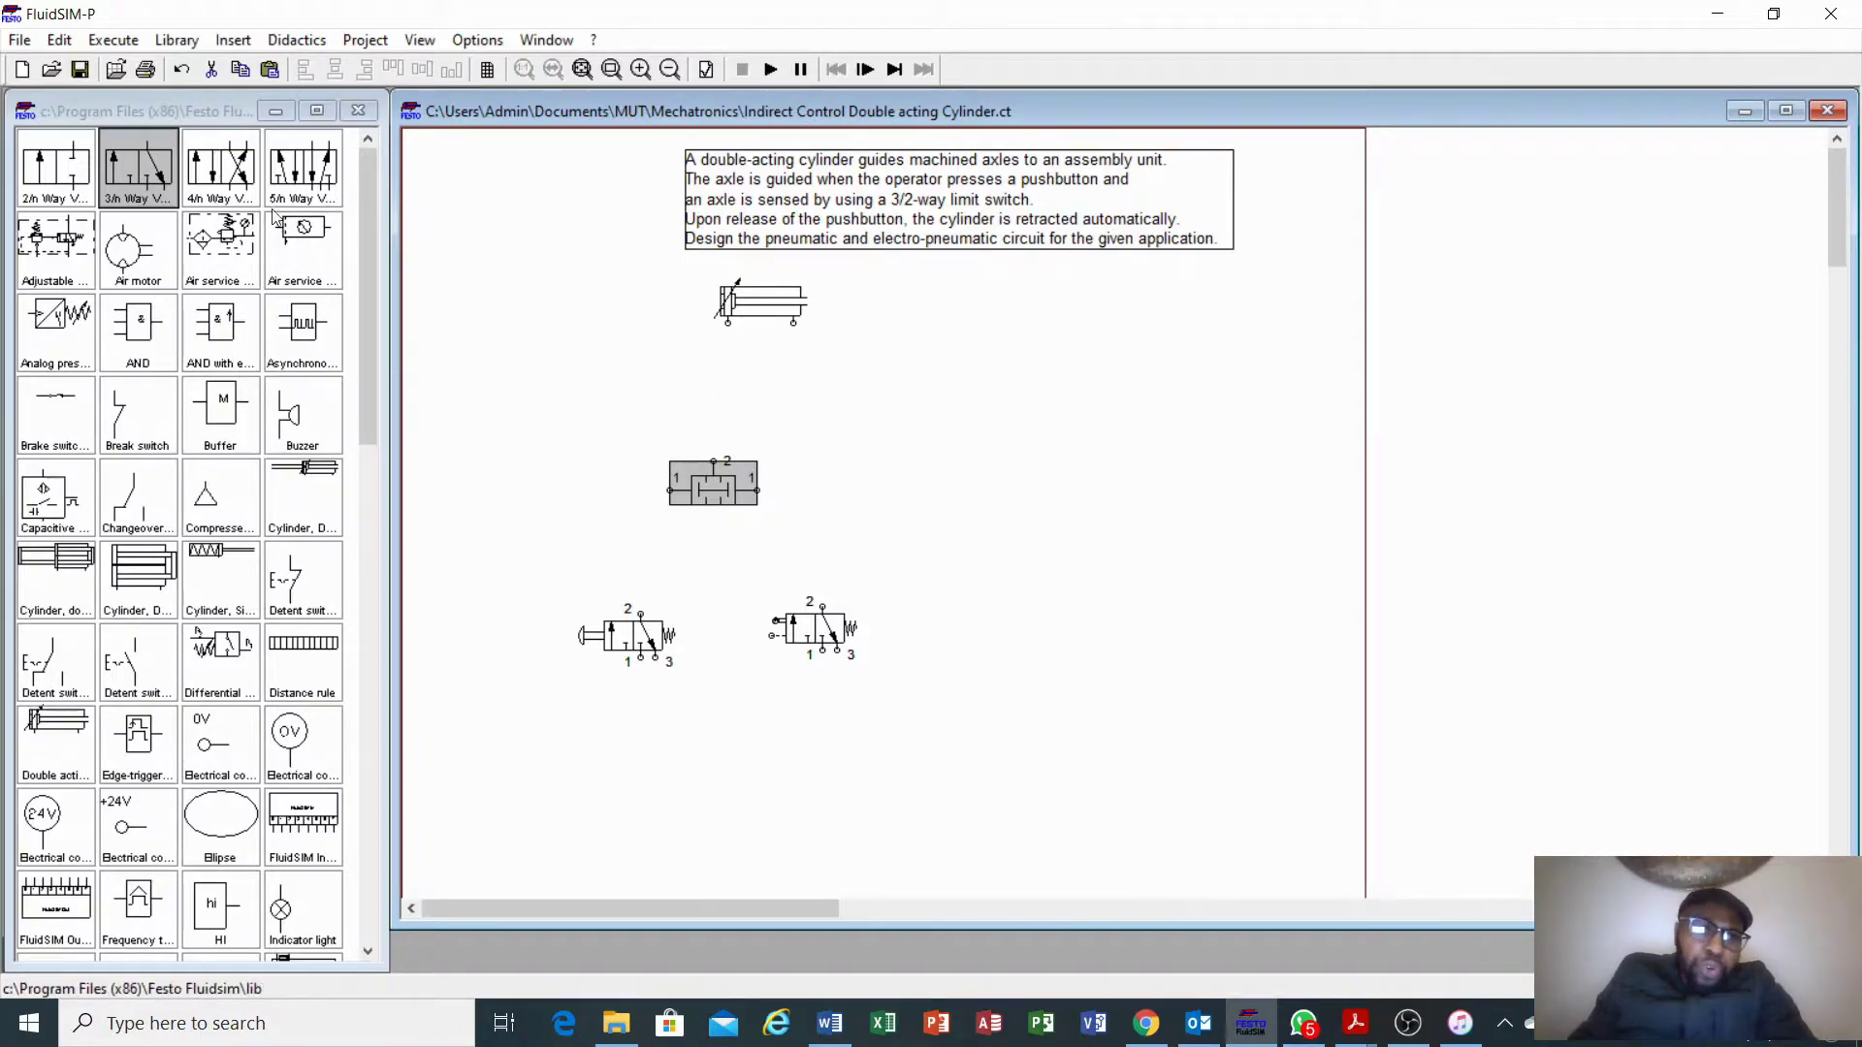
{"action": "left_click_drag", "start_coordinate": [221, 167], "coordinate": [755, 386]}
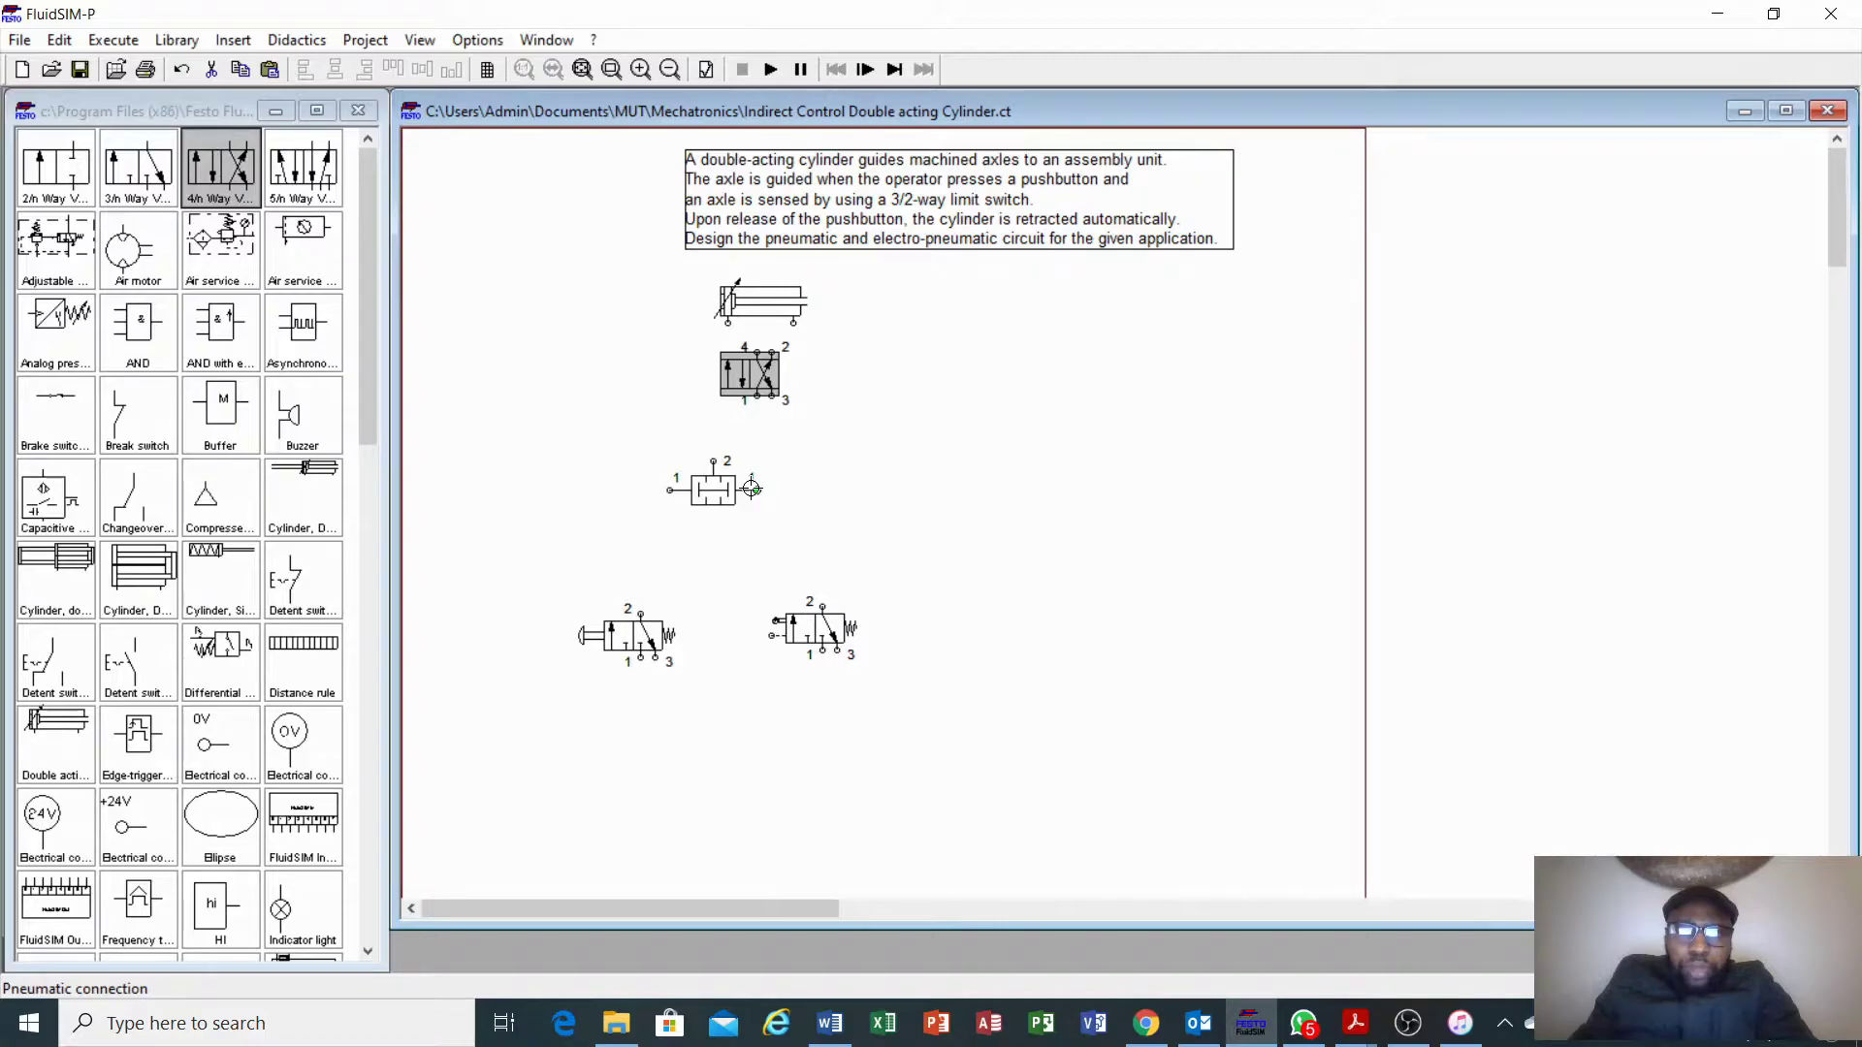
{"action": "left_click_drag", "start_coordinate": [745, 372], "coordinate": [759, 378]}
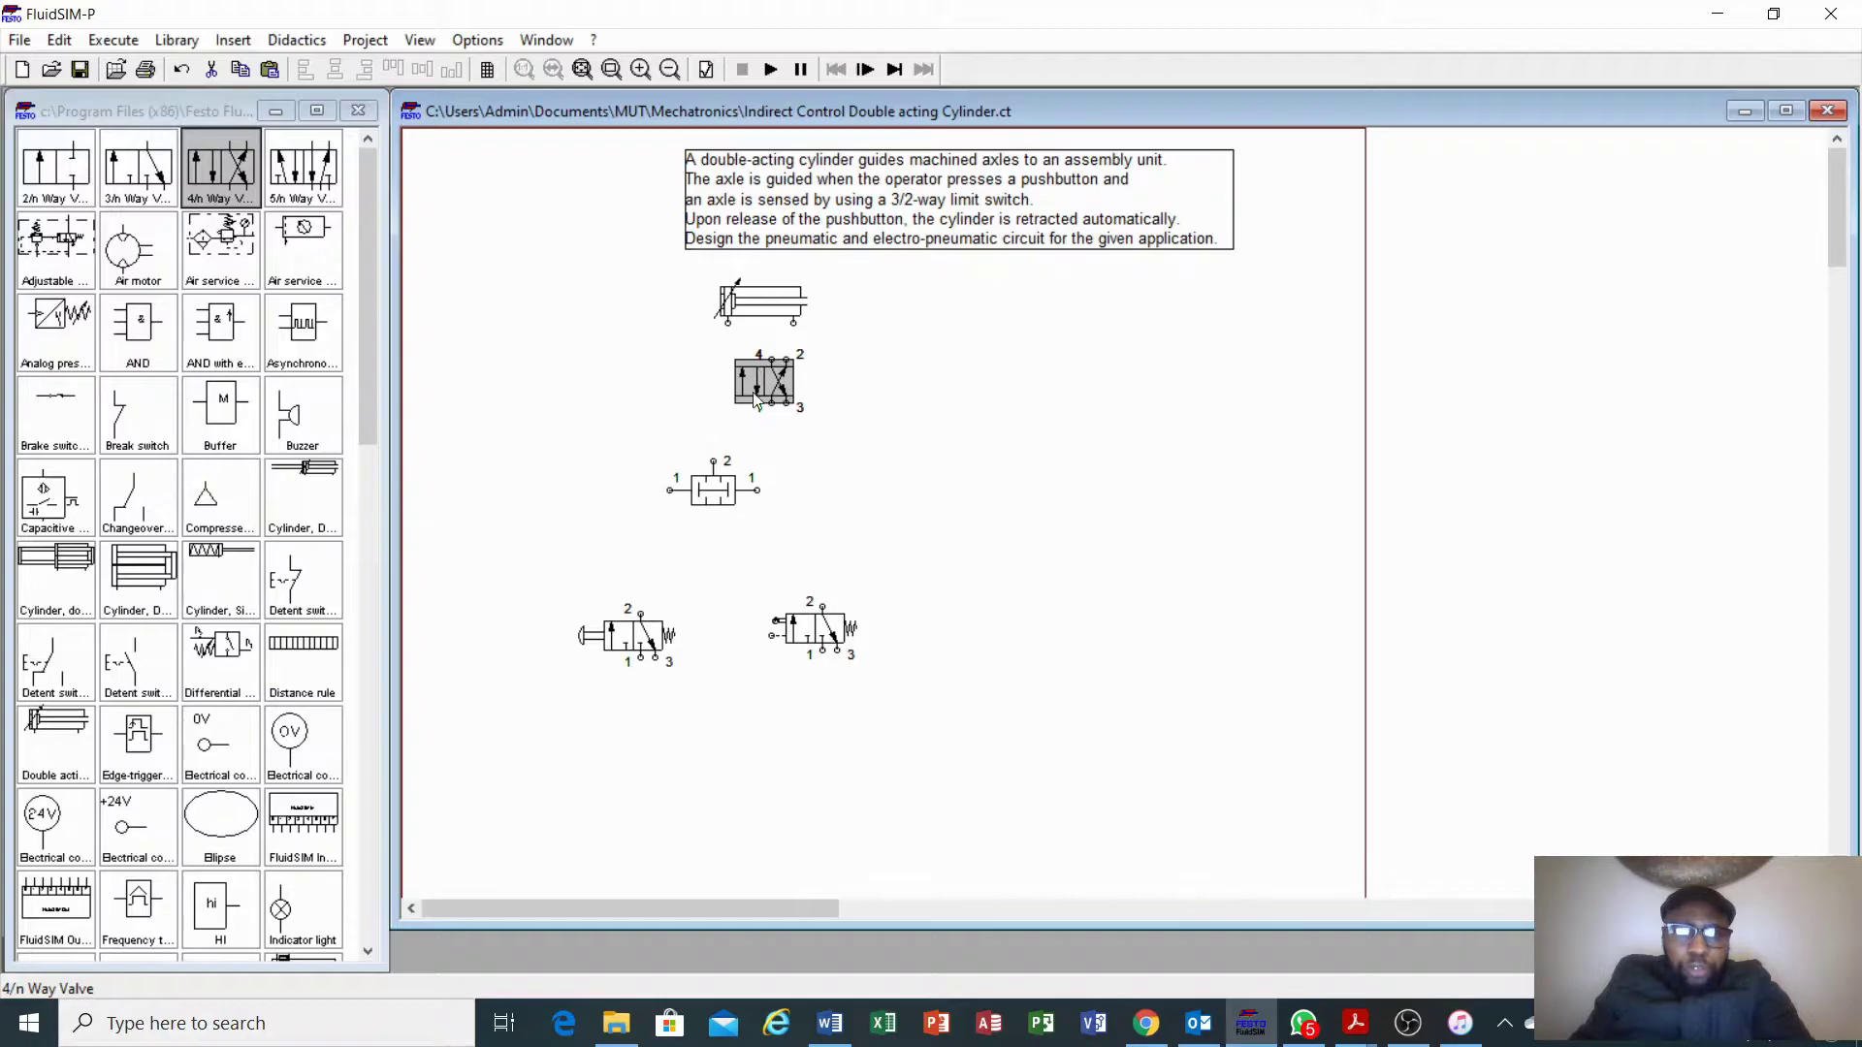
{"action": "left_click_drag", "start_coordinate": [723, 492], "coordinate": [659, 482]}
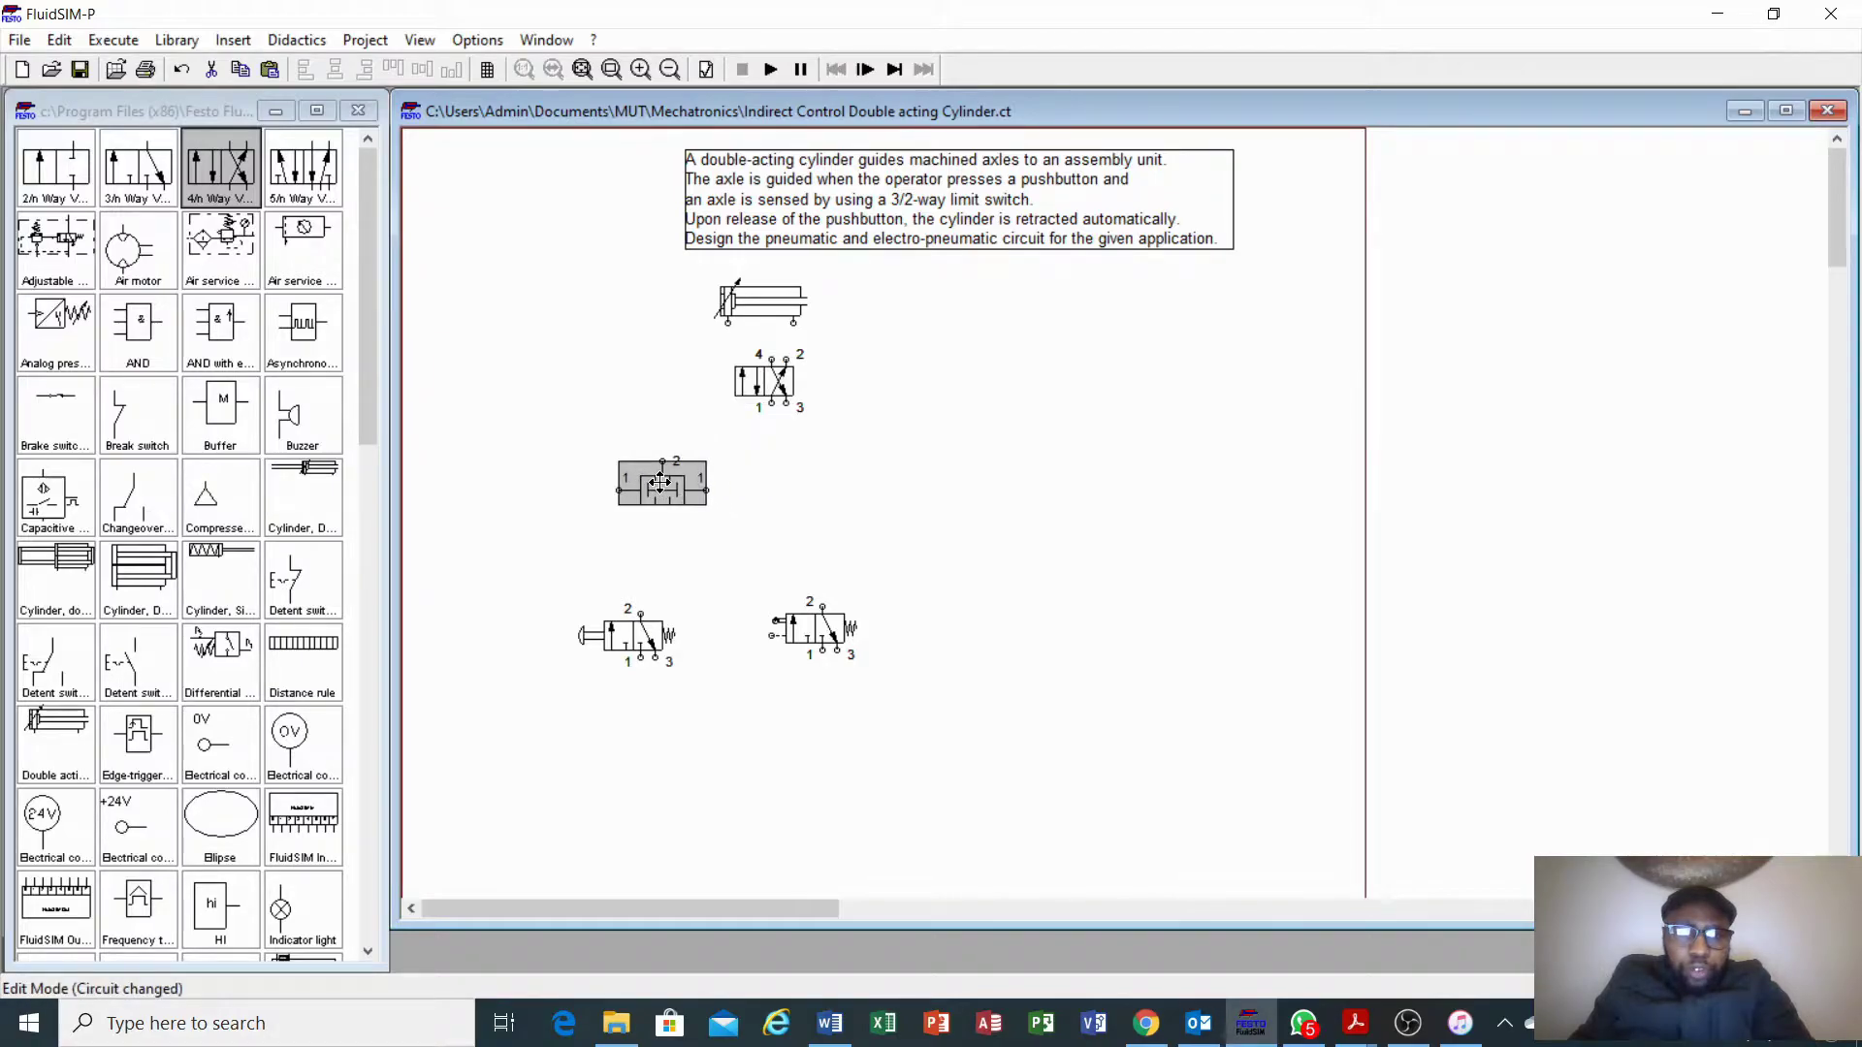
{"action": "left_click_drag", "start_coordinate": [762, 378], "coordinate": [743, 380]}
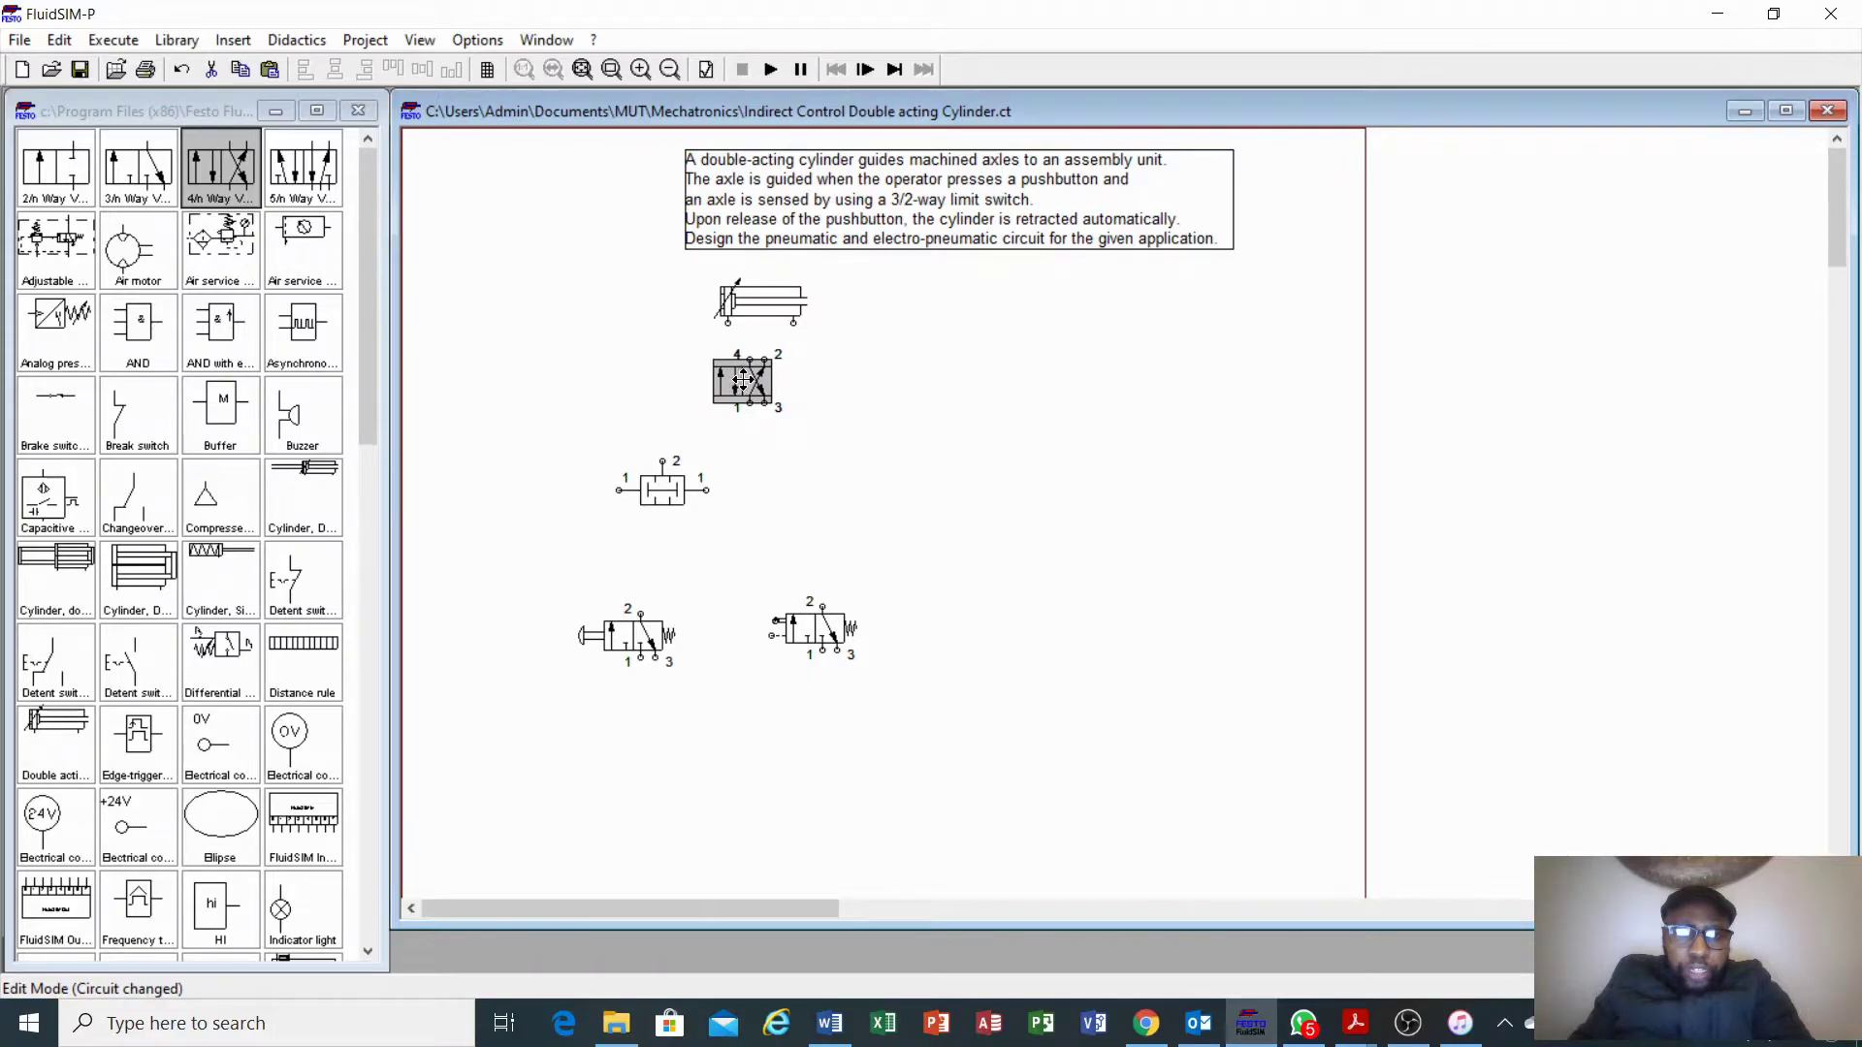
{"action": "left_click_drag", "start_coordinate": [656, 488], "coordinate": [656, 521]}
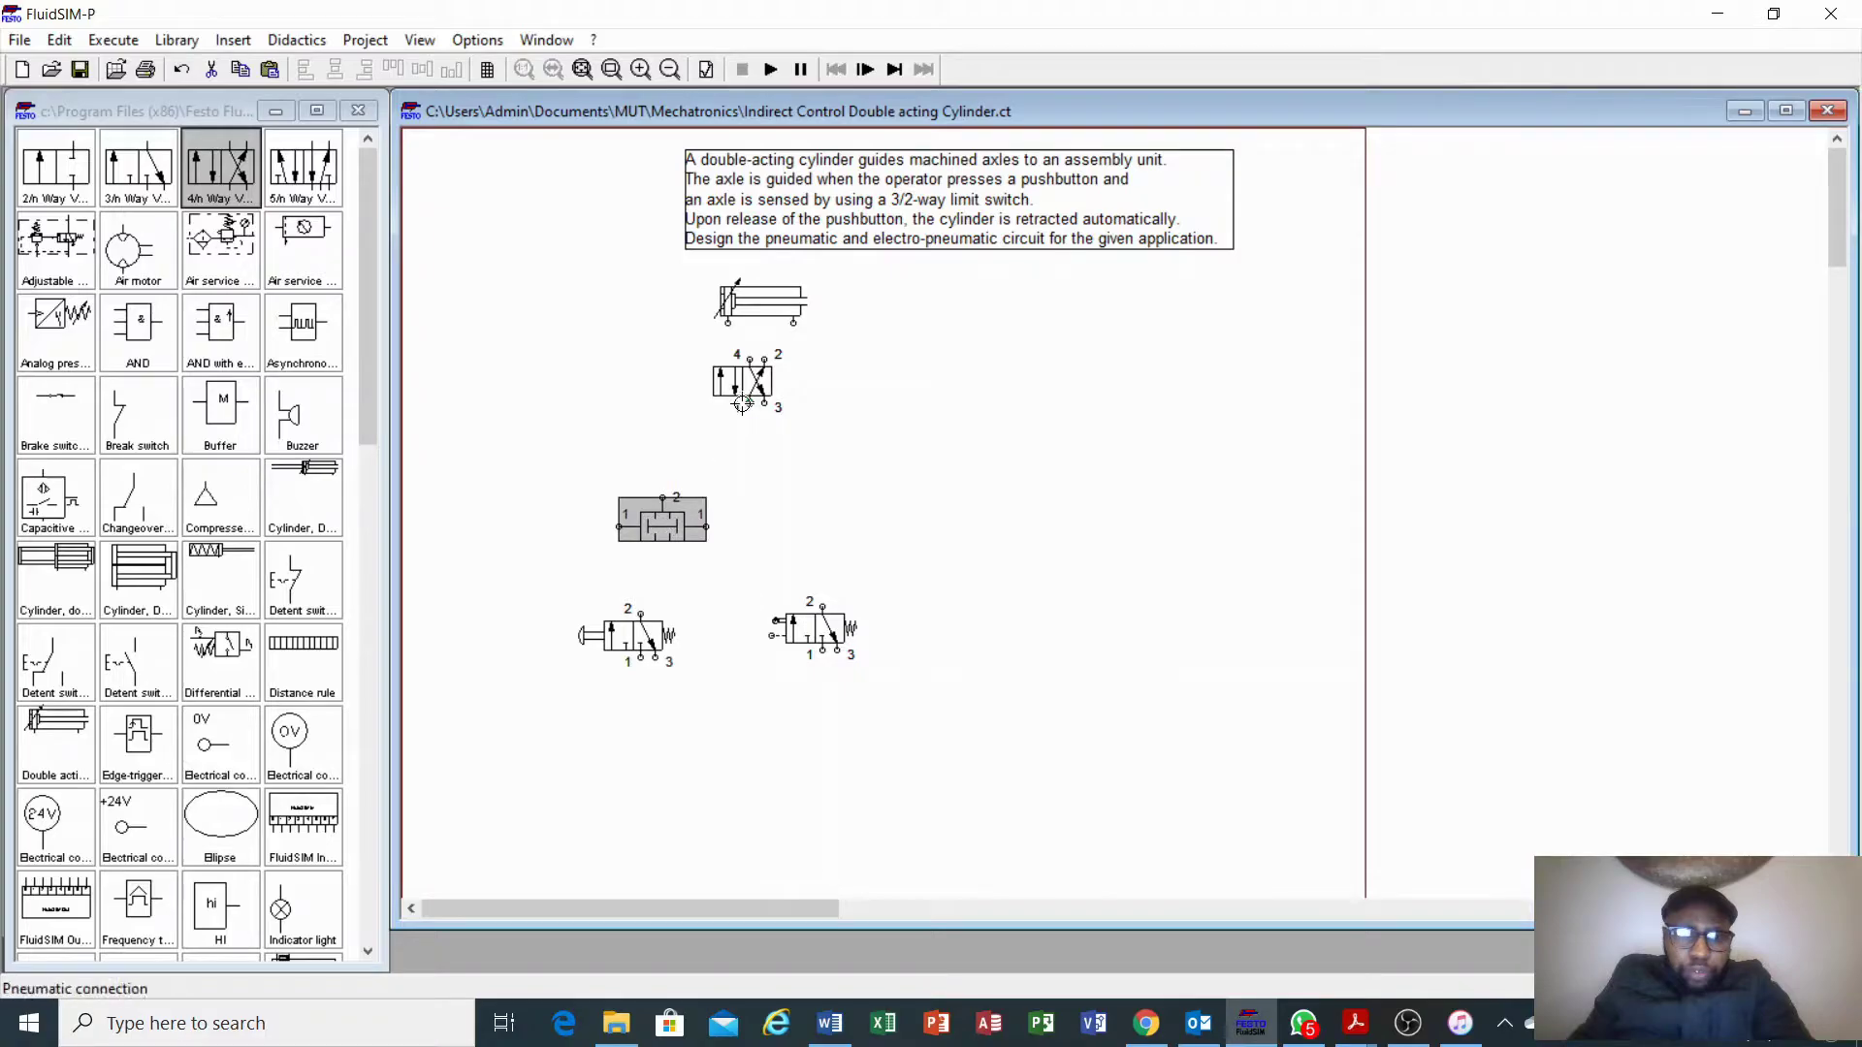
{"action": "left_click_drag", "start_coordinate": [751, 383], "coordinate": [757, 437]}
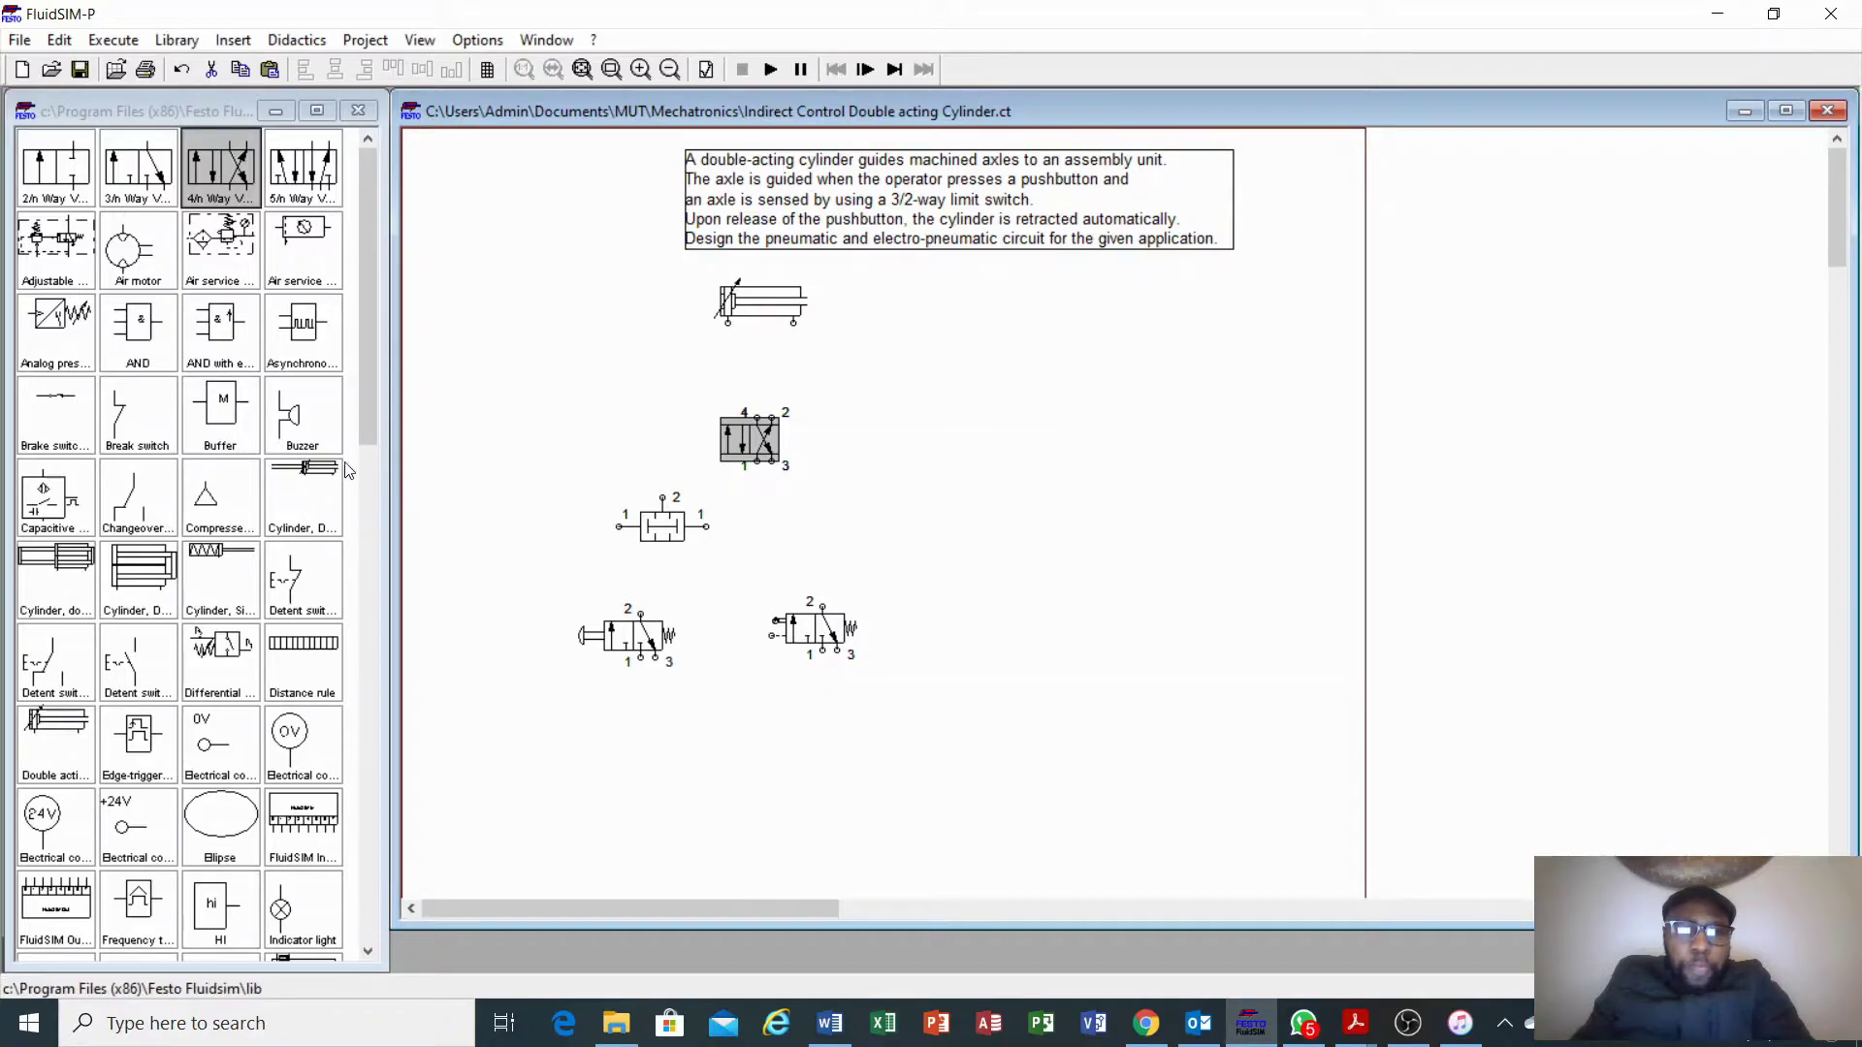
Insert a one-way flow control valve, rotate it to vertical and paste a copy of it onto the sheet
{"action": "scroll", "coordinate": [345, 469], "scroll_direction": "down", "scroll_amount": 3}
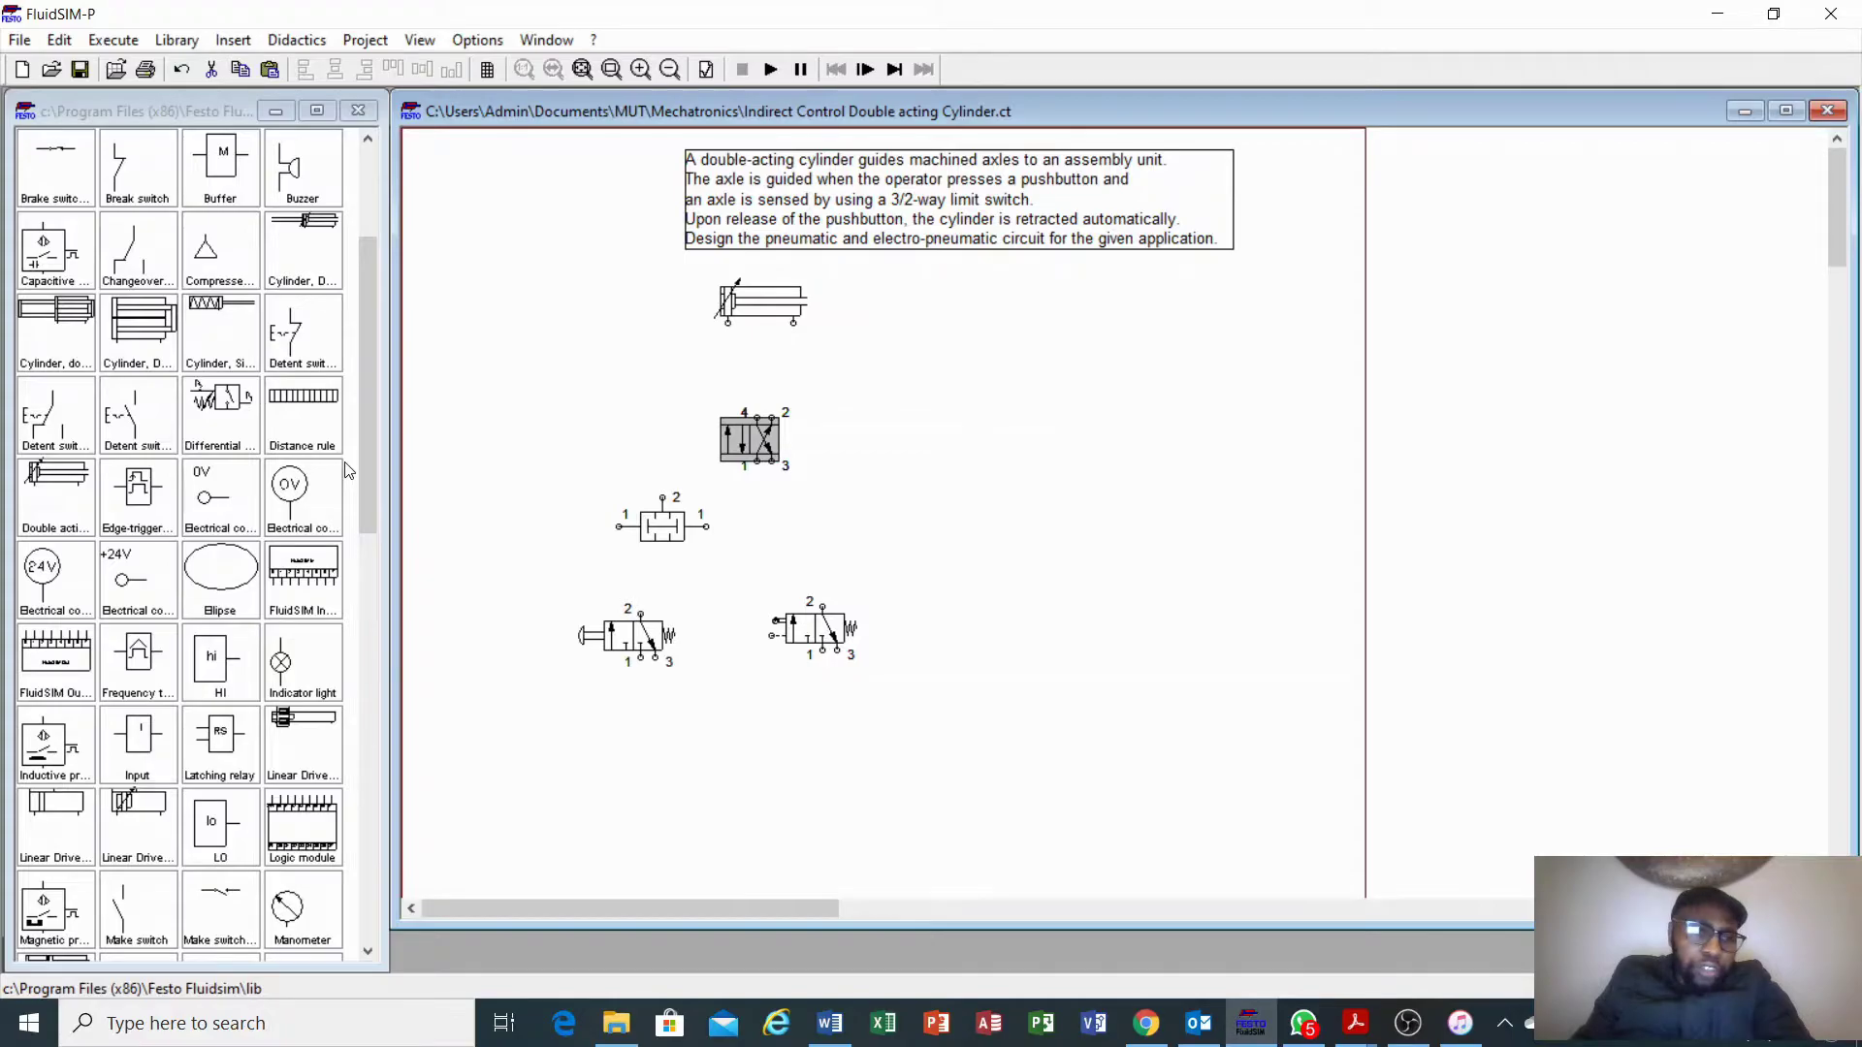
{"action": "scroll", "coordinate": [348, 471], "scroll_direction": "down", "scroll_amount": 5}
{"action": "left_click_drag", "start_coordinate": [46, 746], "coordinate": [564, 341]}
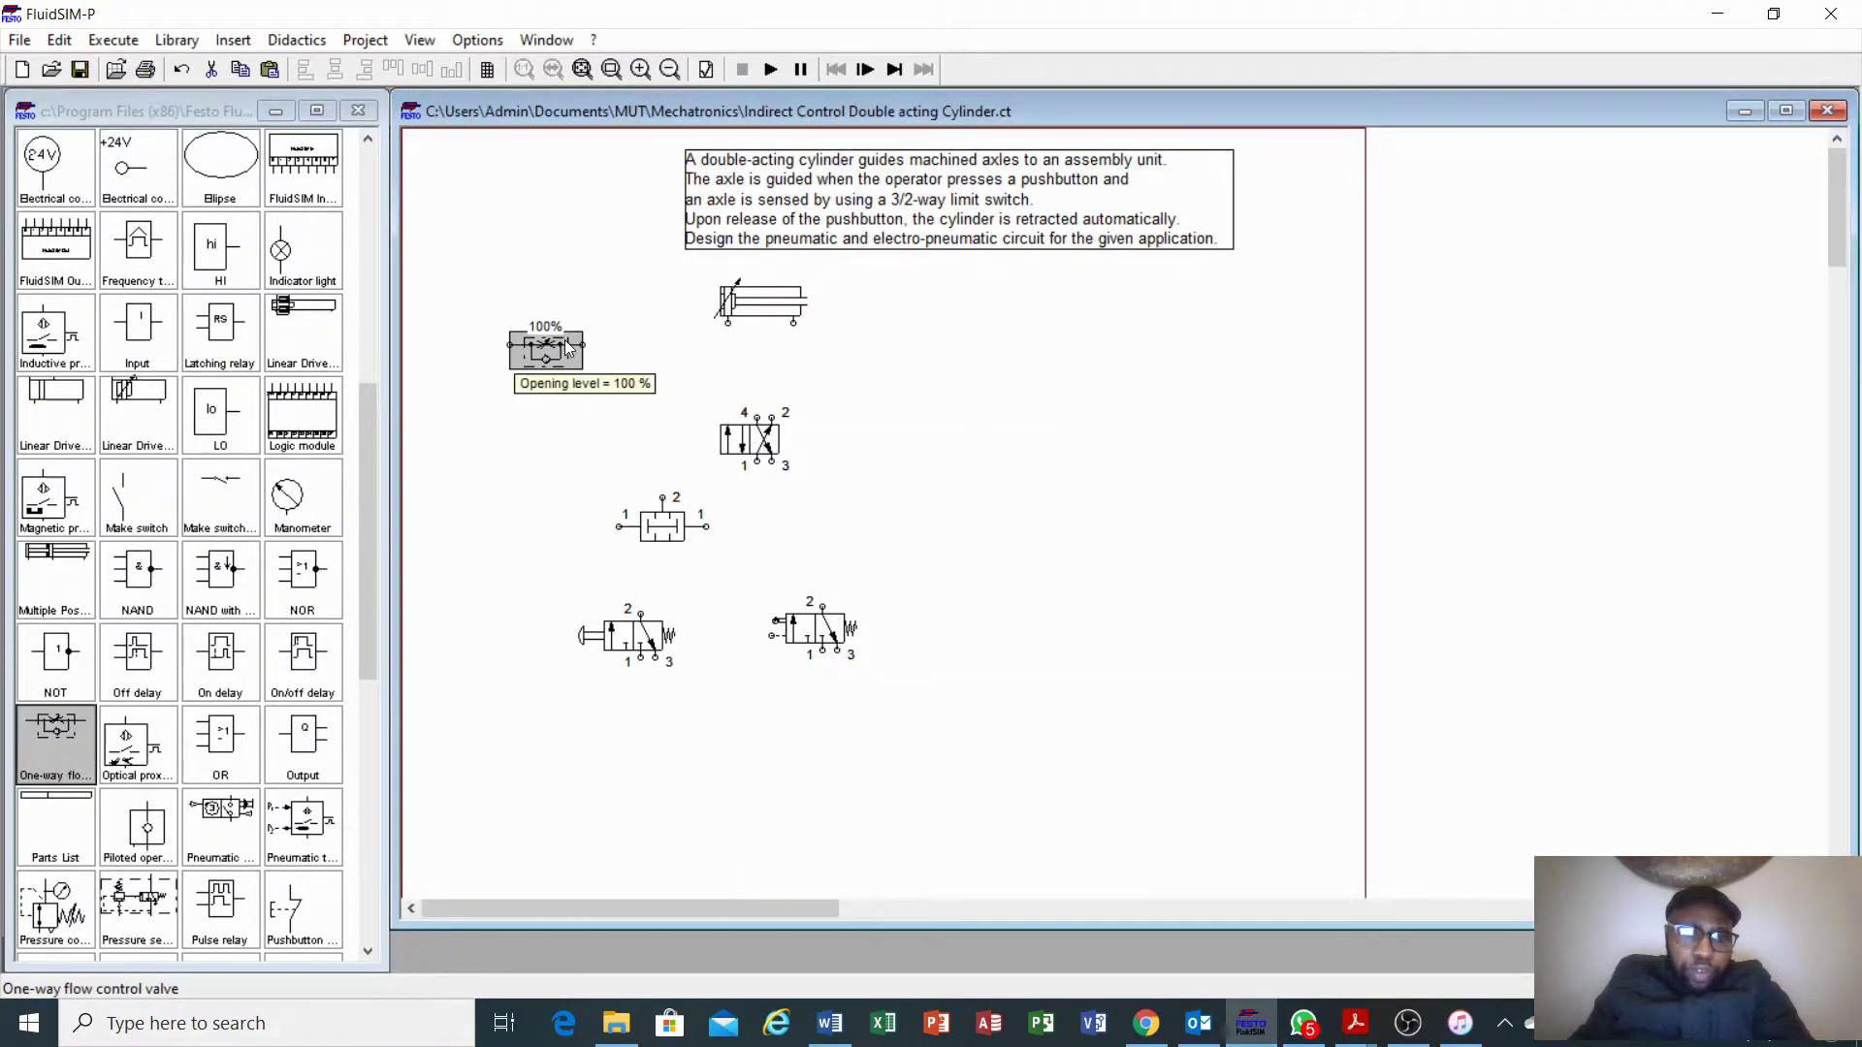
{"action": "right_click", "coordinate": [564, 341]}
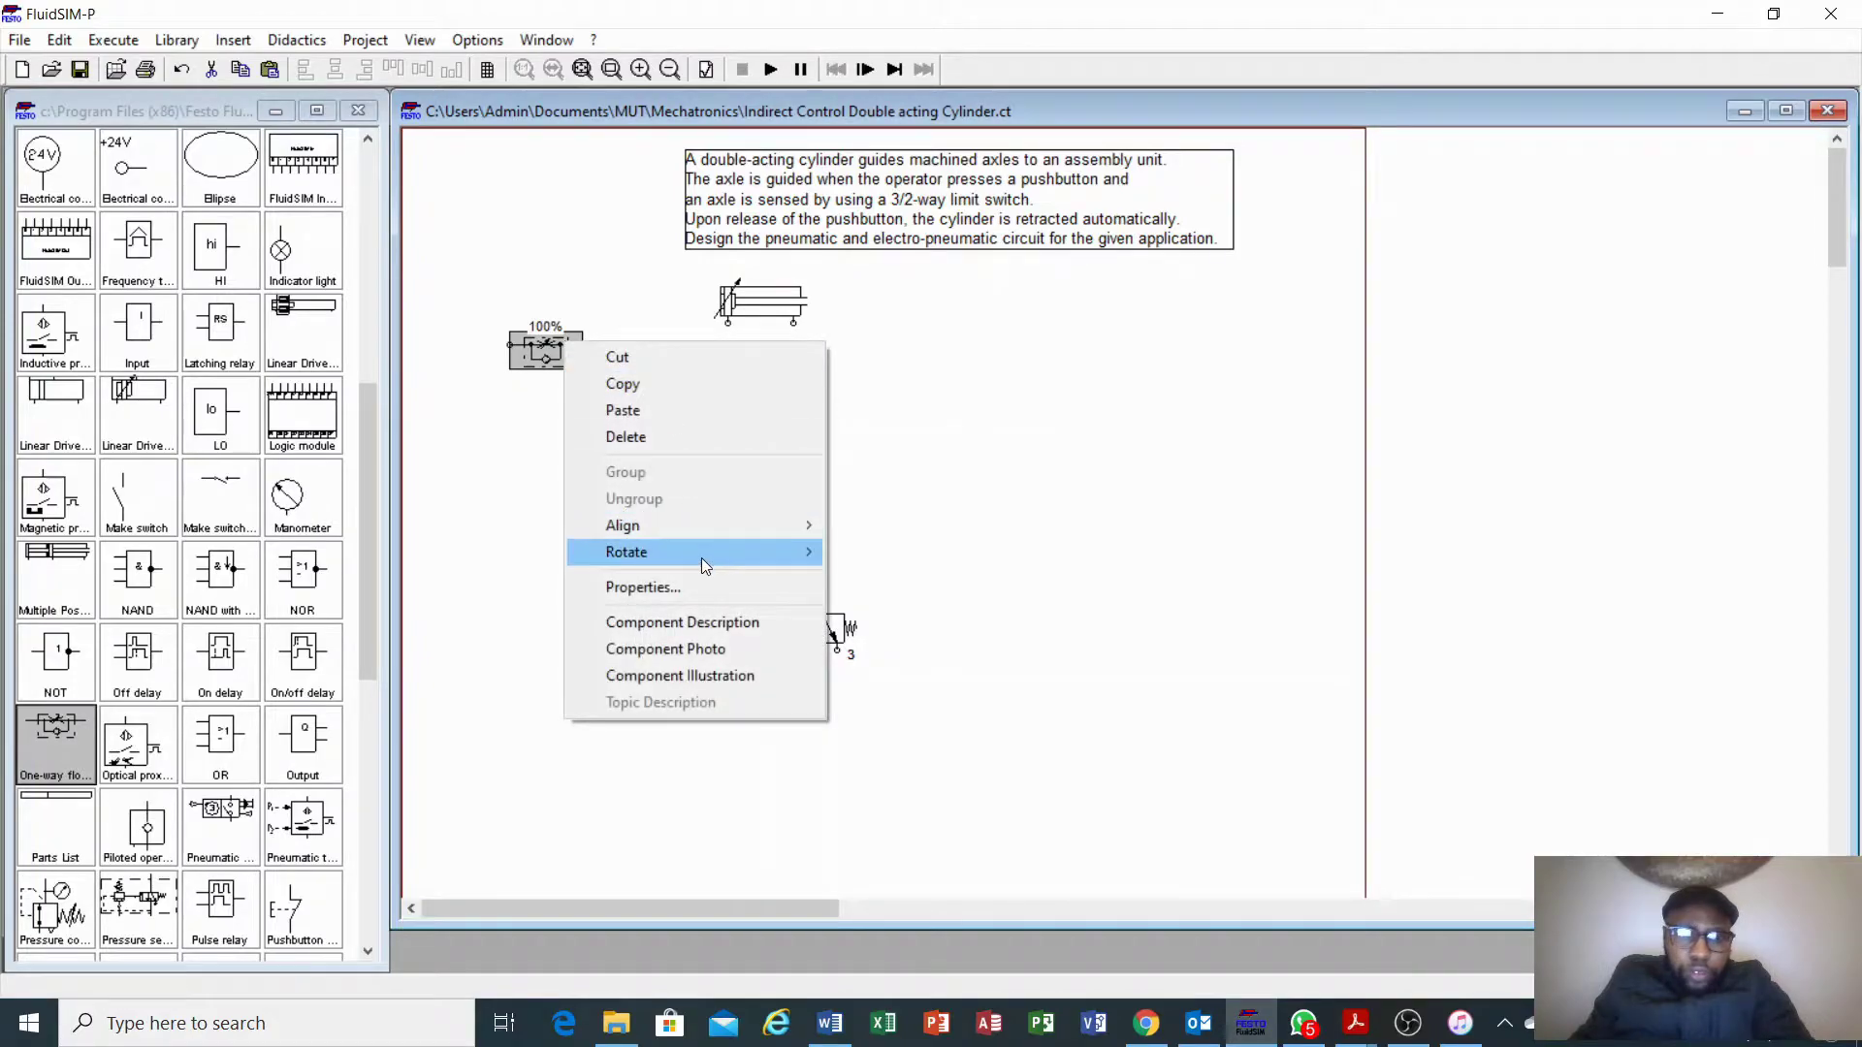
{"action": "mouse_move", "coordinate": [725, 555]}
{"action": "left_click", "coordinate": [854, 550]}
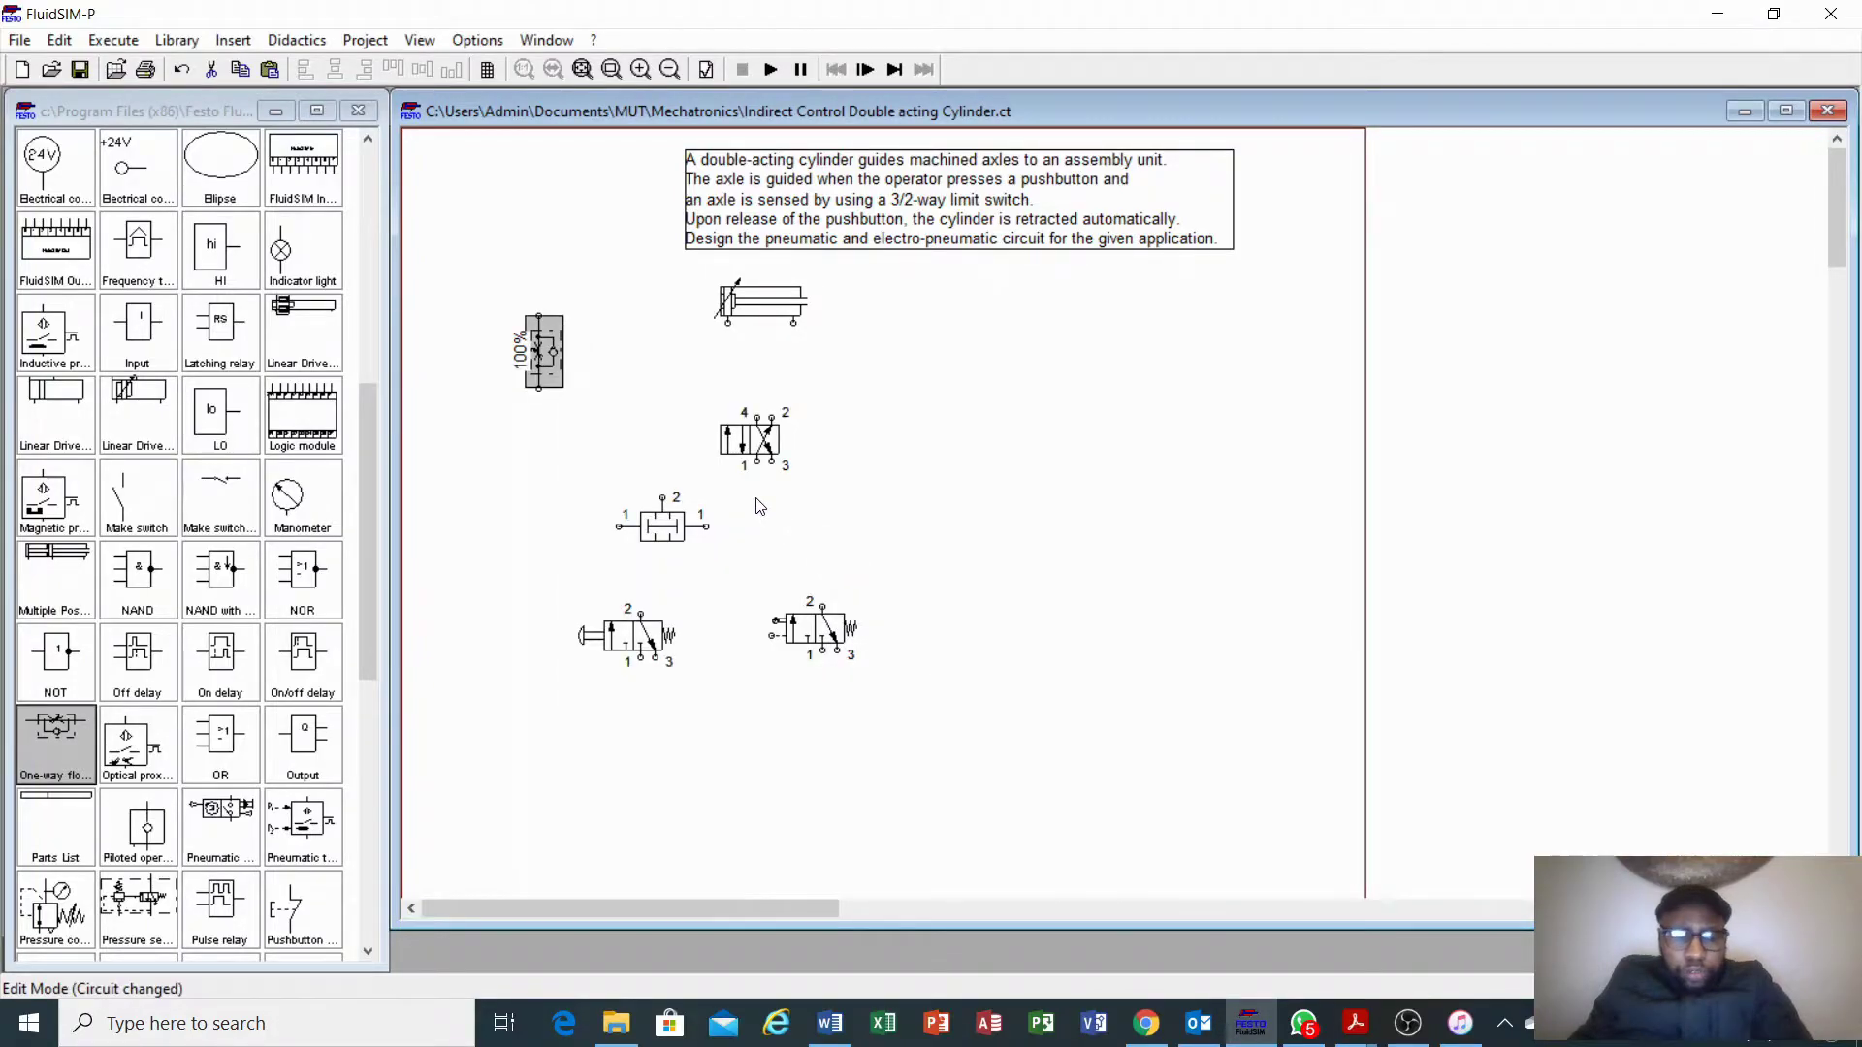
{"action": "key", "text": "ctrl+v"}
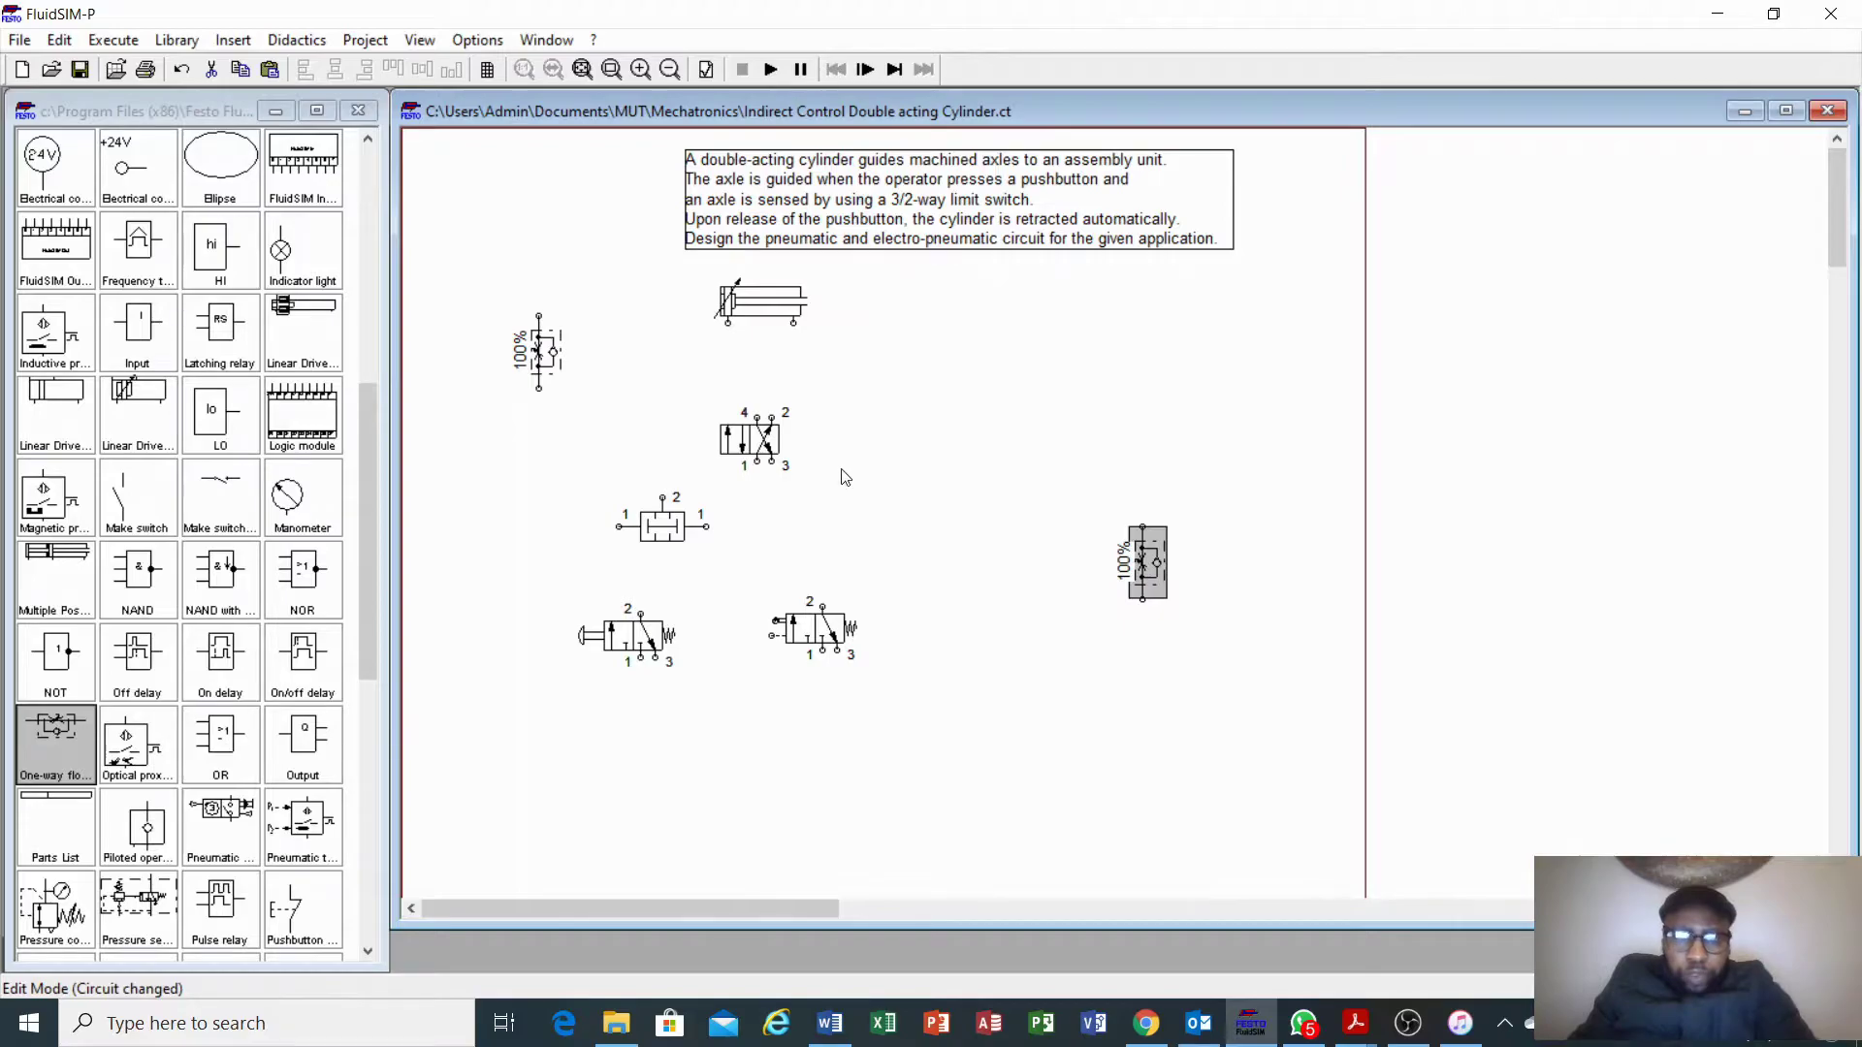
Shift the two pressure valve and both 3/n way valves to the left, keeping the two pressure valve above them
{"action": "left_click_drag", "start_coordinate": [659, 529], "coordinate": [681, 536]}
{"action": "left_click_drag", "start_coordinate": [628, 647], "coordinate": [500, 660]}
{"action": "left_click_drag", "start_coordinate": [684, 548], "coordinate": [561, 562]}
{"action": "left_click_drag", "start_coordinate": [813, 629], "coordinate": [689, 628]}
Line up the 4/n way valve, the first flow control valve and the cylinder in one column above the roller valve
{"action": "left_click_drag", "start_coordinate": [728, 450], "coordinate": [679, 485]}
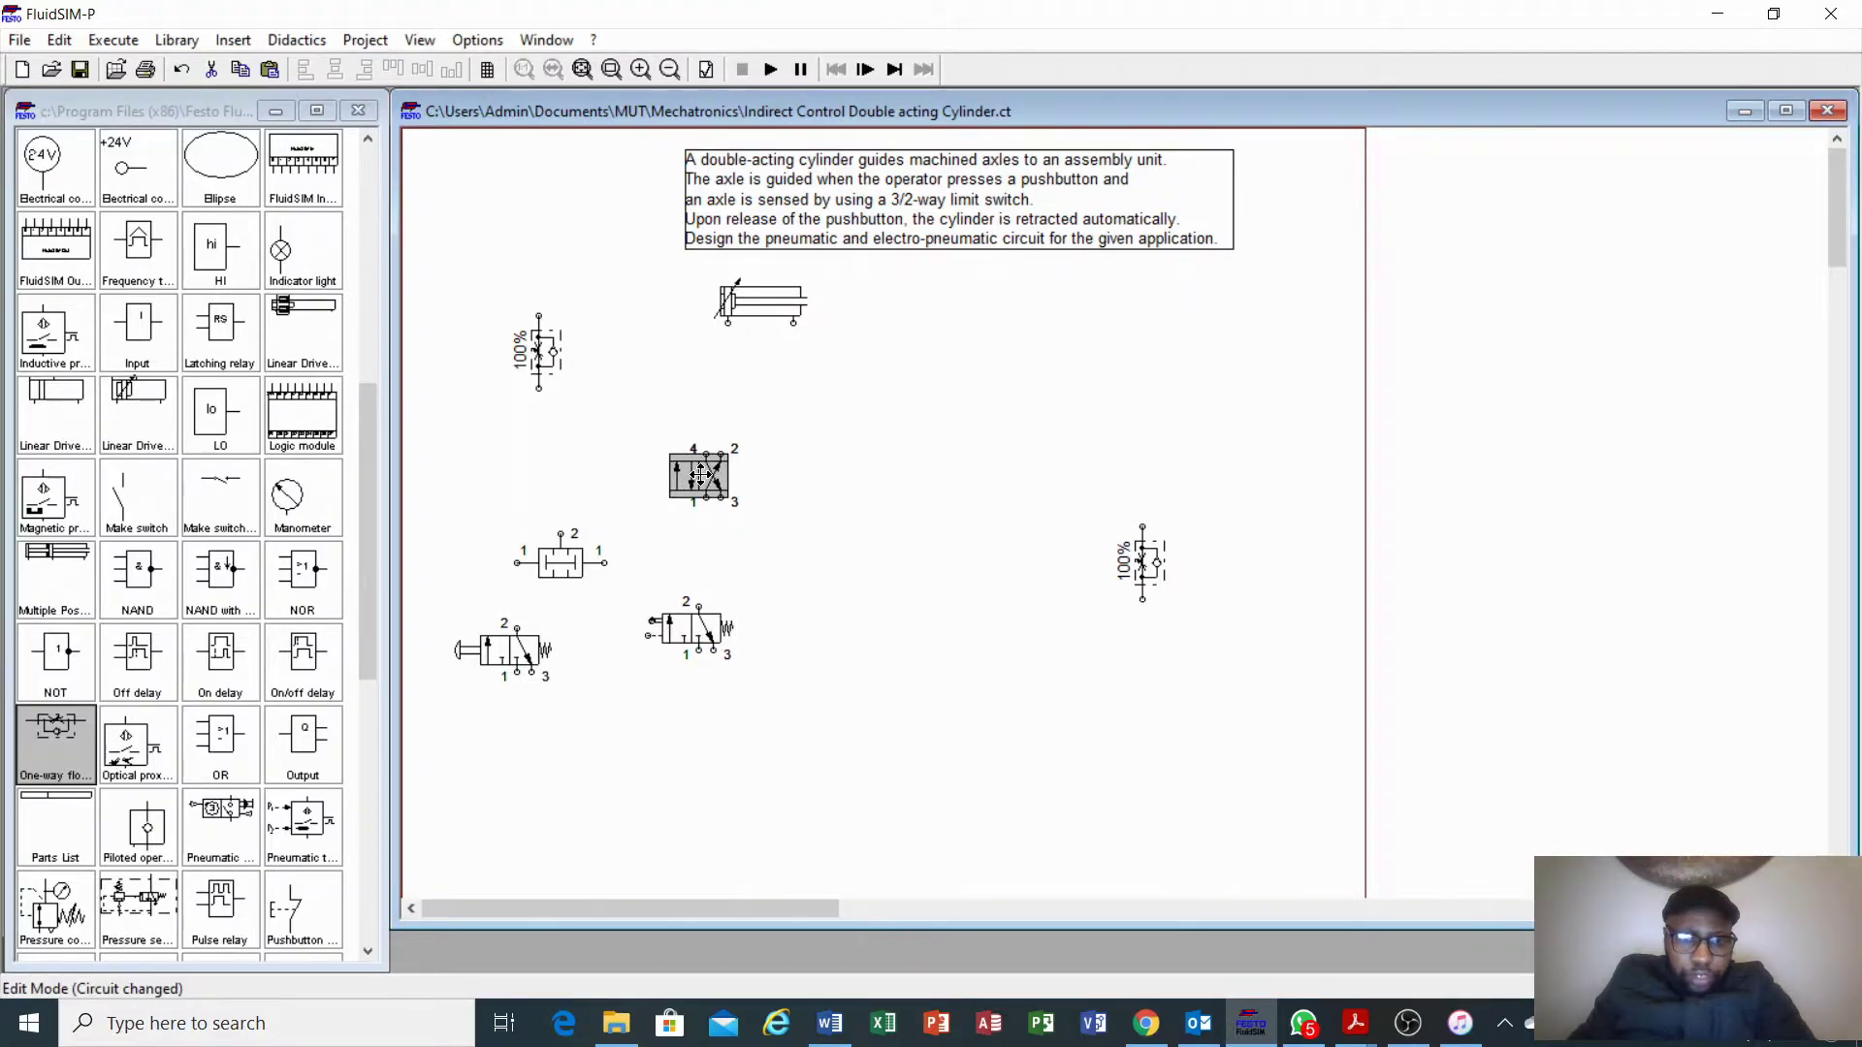
{"action": "left_click_drag", "start_coordinate": [553, 354], "coordinate": [696, 391]}
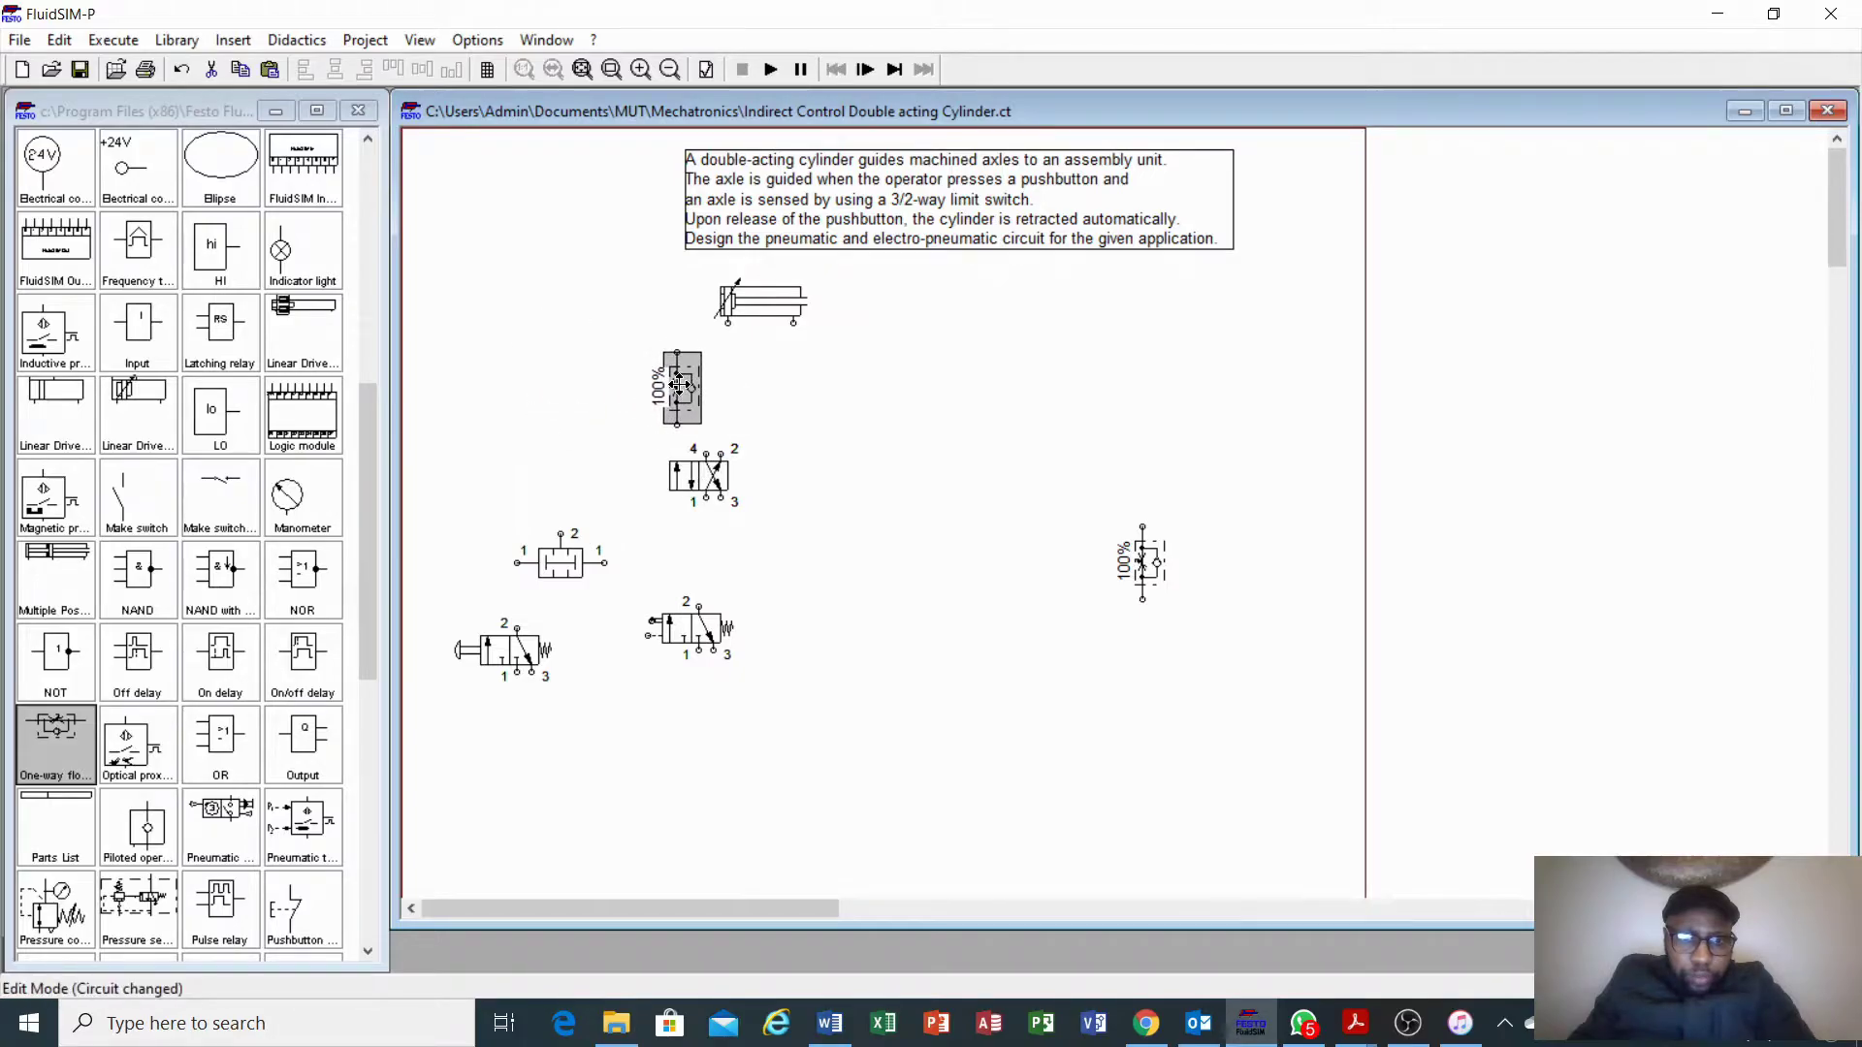
{"action": "left_click_drag", "start_coordinate": [739, 292], "coordinate": [687, 280]}
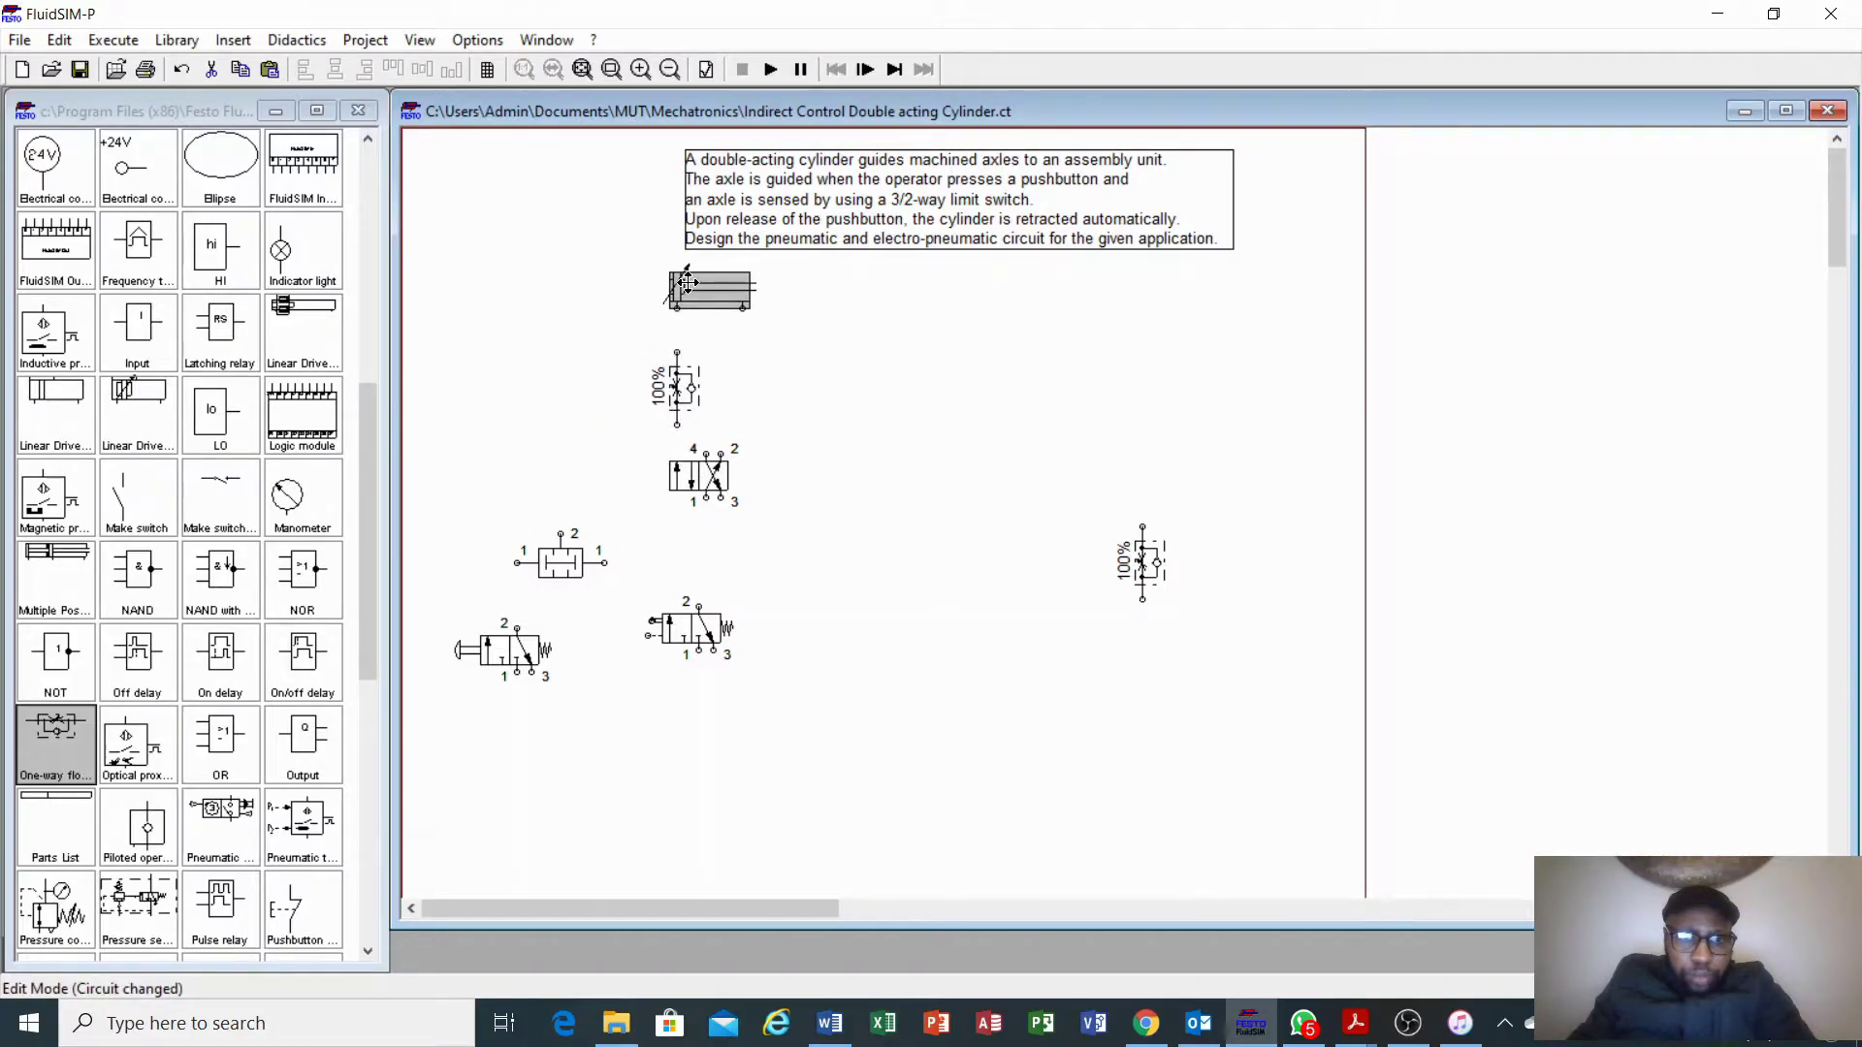
Connect both 4/n way valve outlets to the cylinder through the flow control valves, placing the second one beside the first
{"action": "left_click_drag", "start_coordinate": [706, 453], "coordinate": [677, 427]}
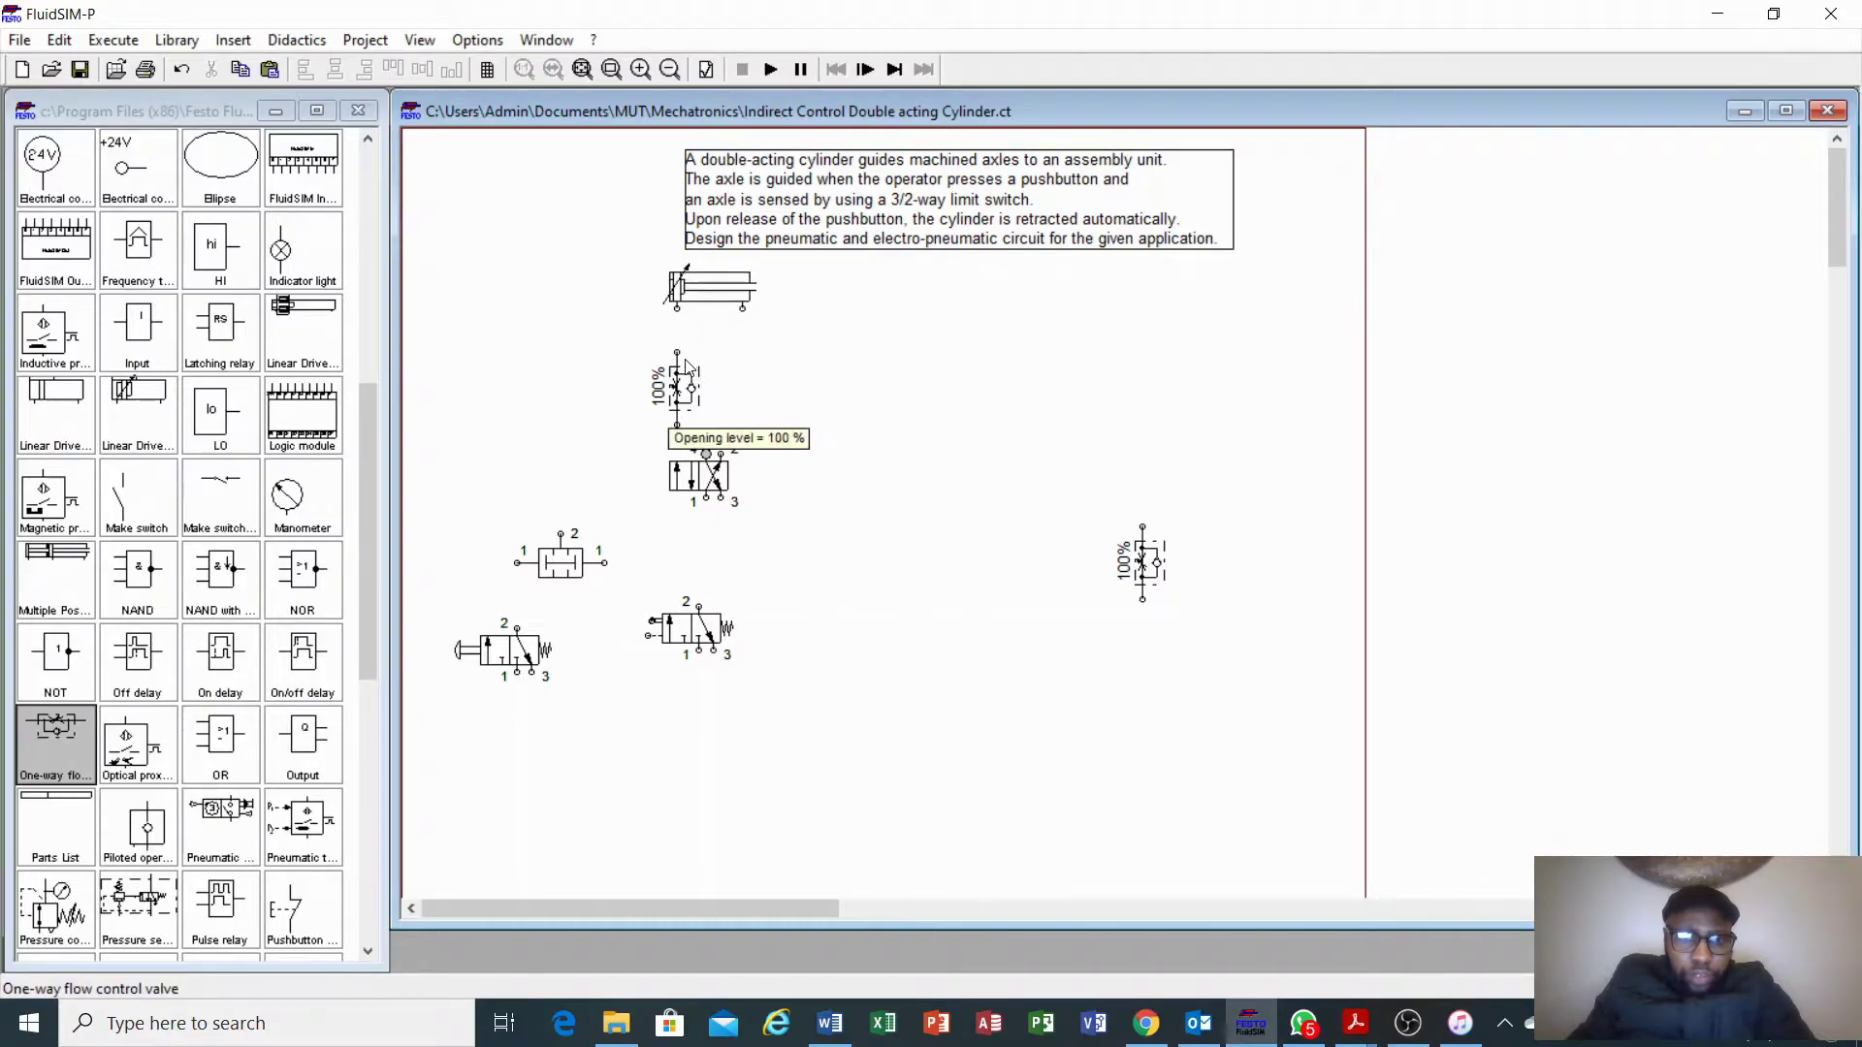
{"action": "left_click_drag", "start_coordinate": [677, 352], "coordinate": [676, 308]}
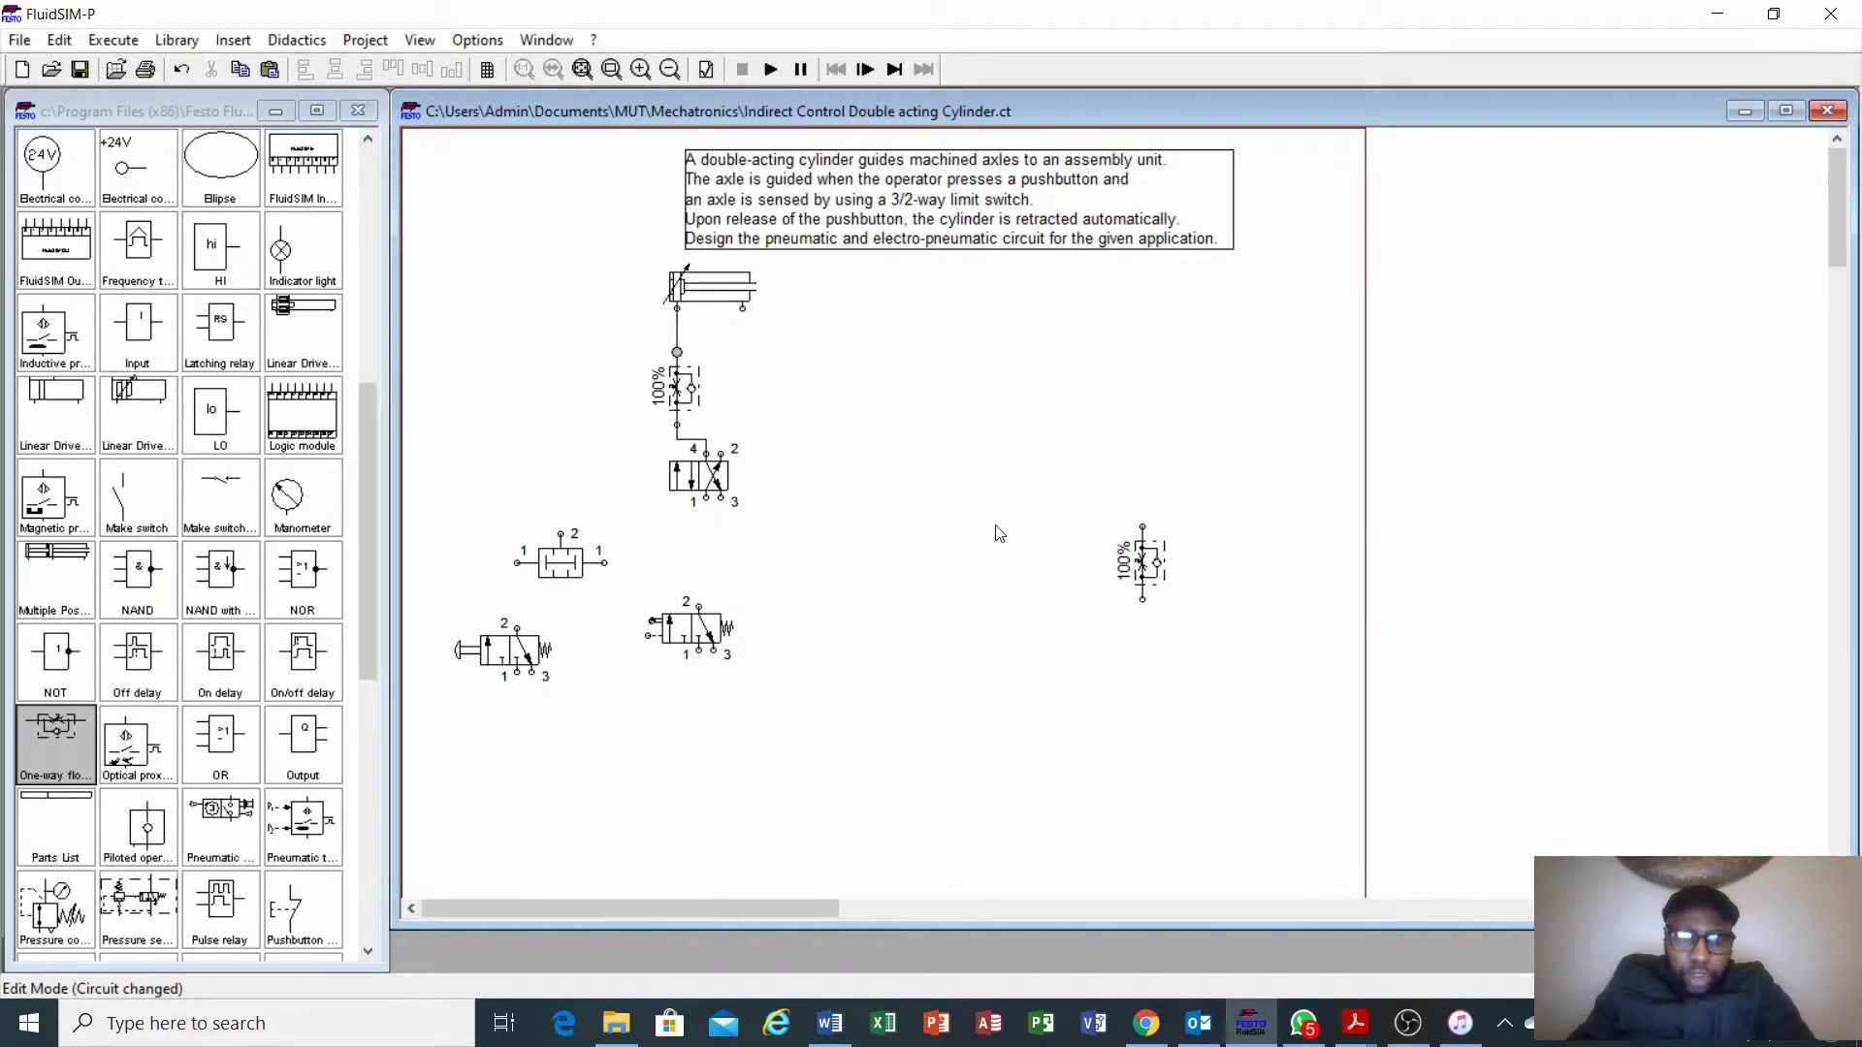
{"action": "left_click_drag", "start_coordinate": [1118, 531], "coordinate": [740, 370]}
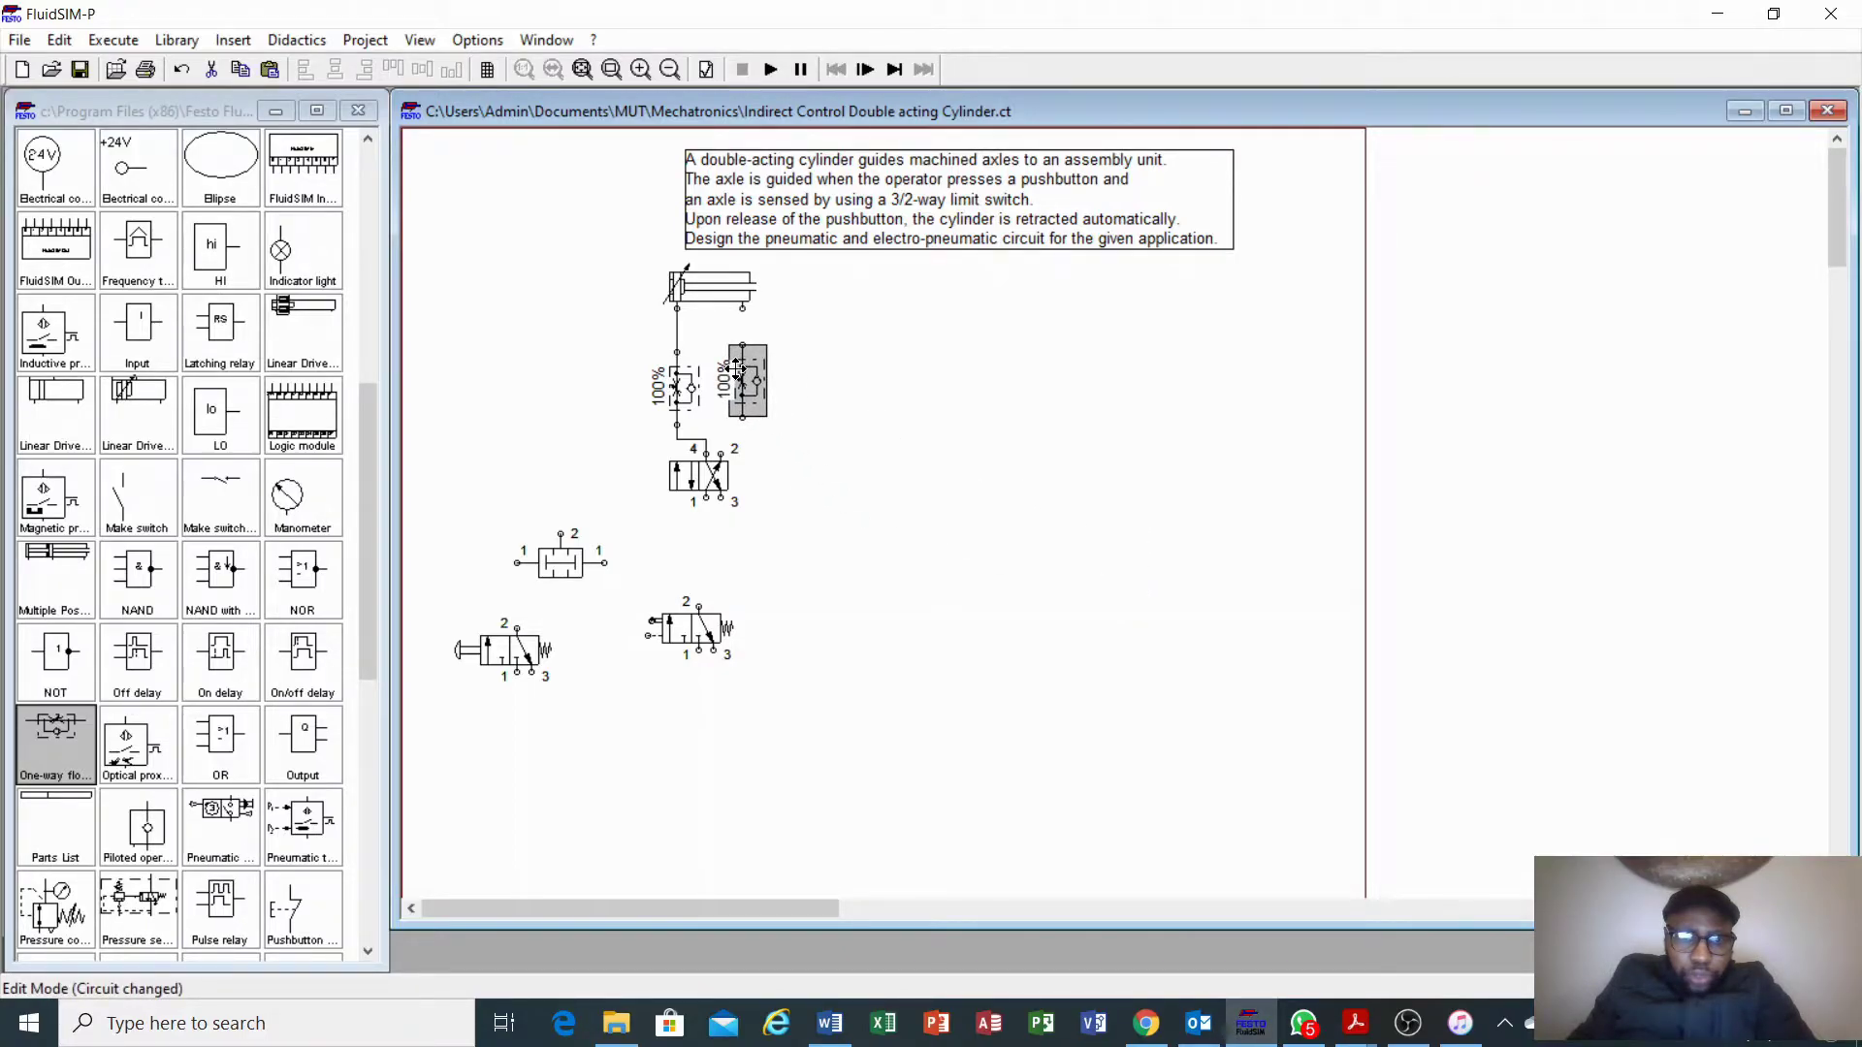
{"action": "left_click_drag", "start_coordinate": [742, 345], "coordinate": [742, 309]}
{"action": "left_click_drag", "start_coordinate": [742, 417], "coordinate": [718, 456]}
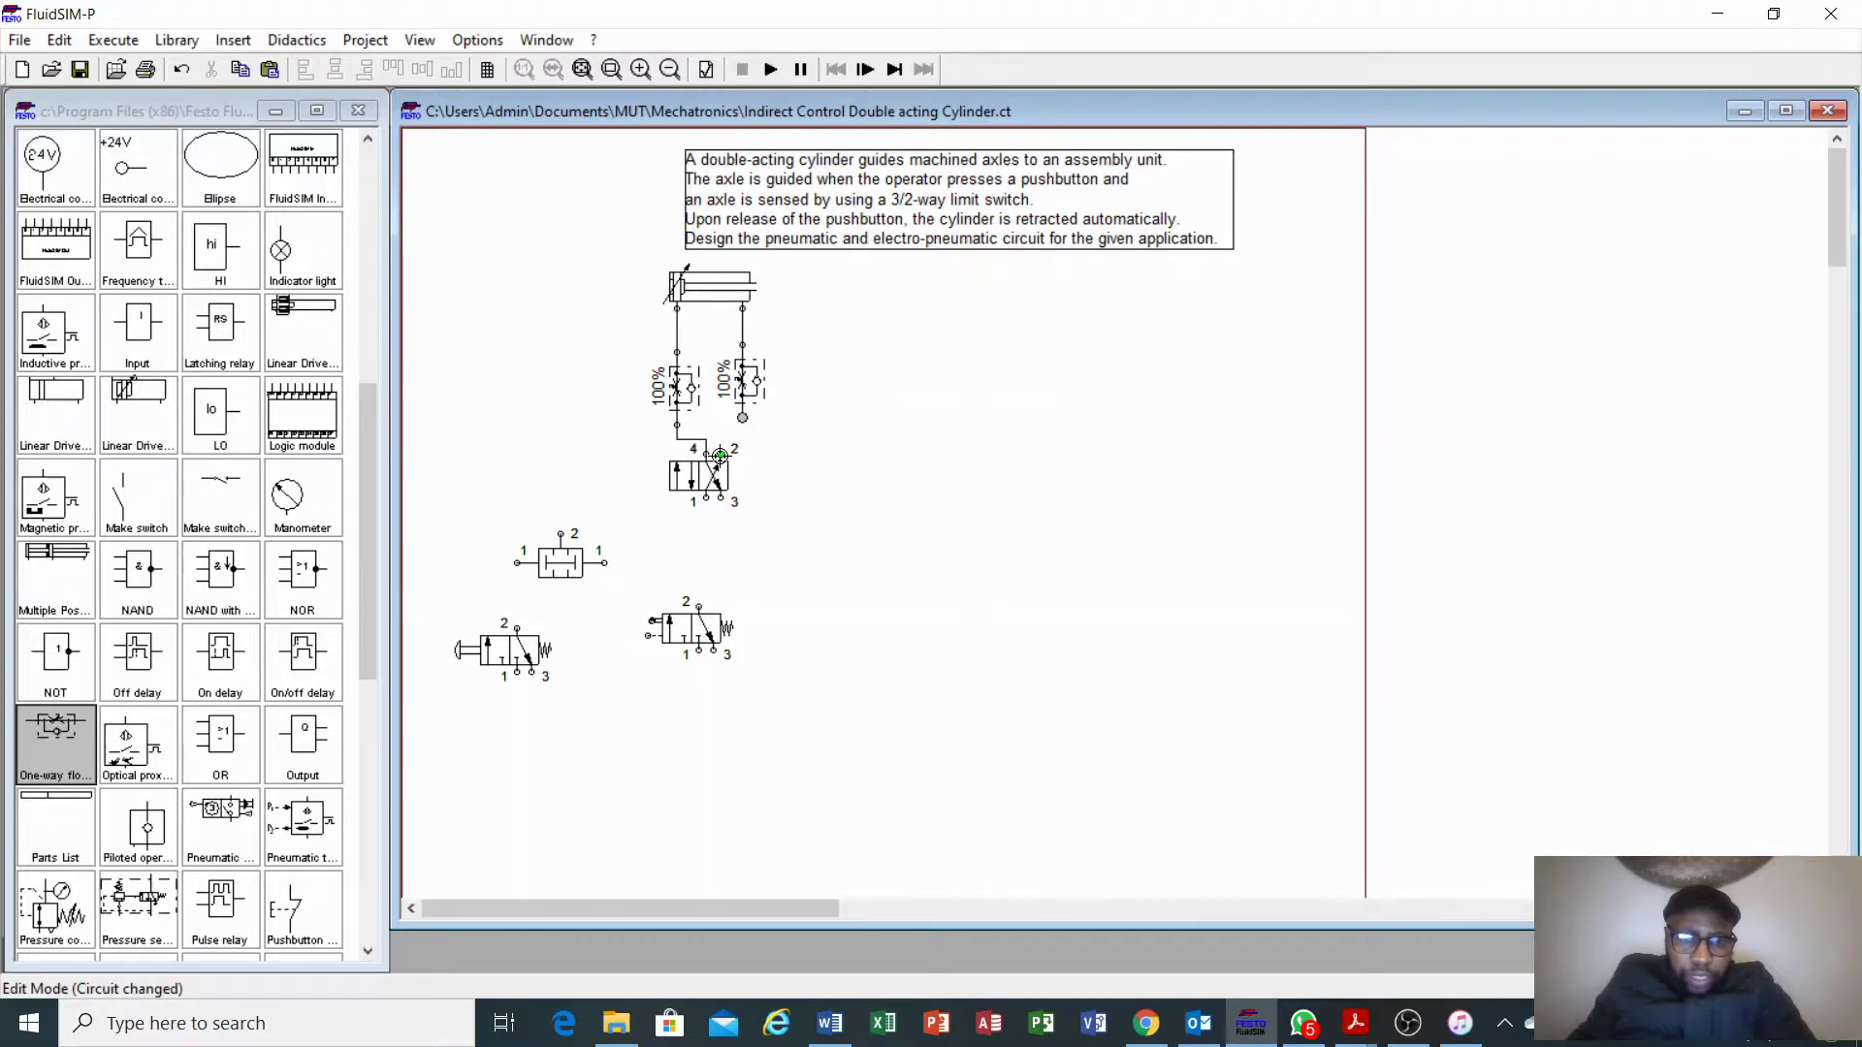
{"action": "left_click_drag", "start_coordinate": [719, 456], "coordinate": [720, 454]}
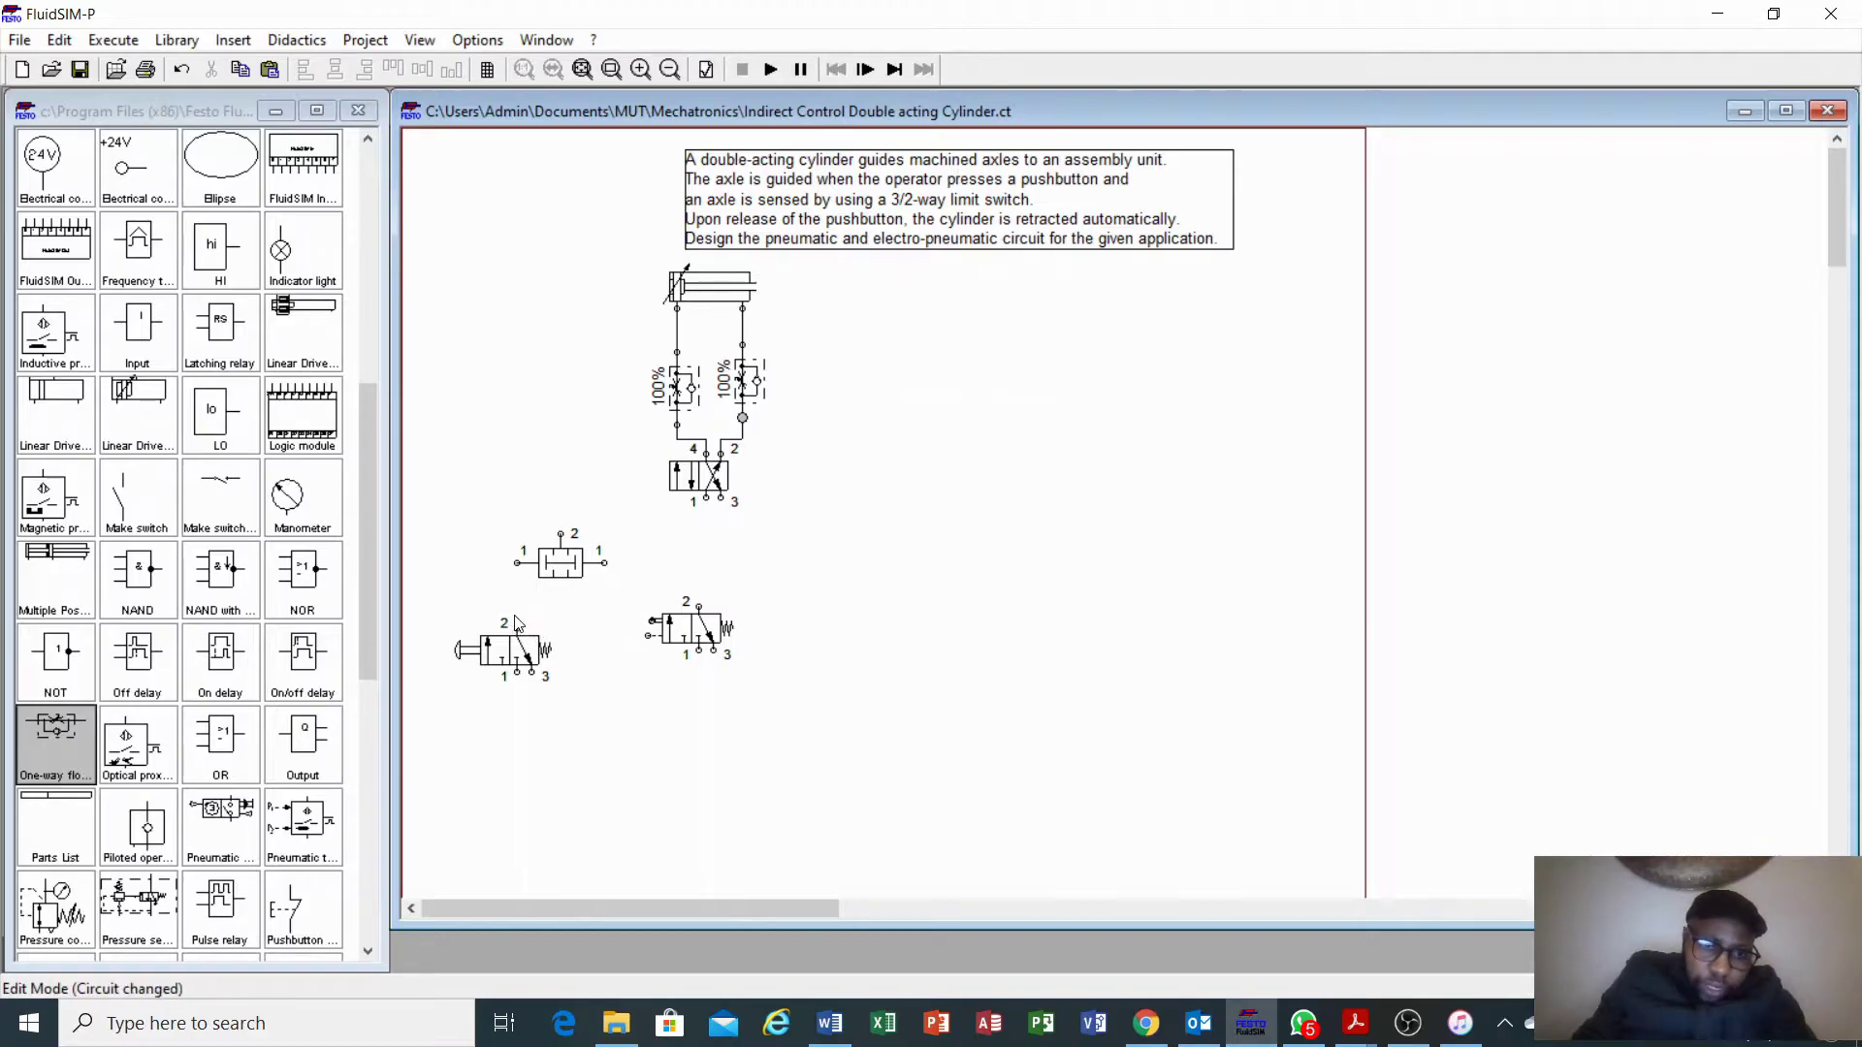
Shift the pushbutton valve slightly left and connect port 2 of both 3/n way valves to the two pressure valve's inputs
{"action": "left_click_drag", "start_coordinate": [524, 655], "coordinate": [510, 655]}
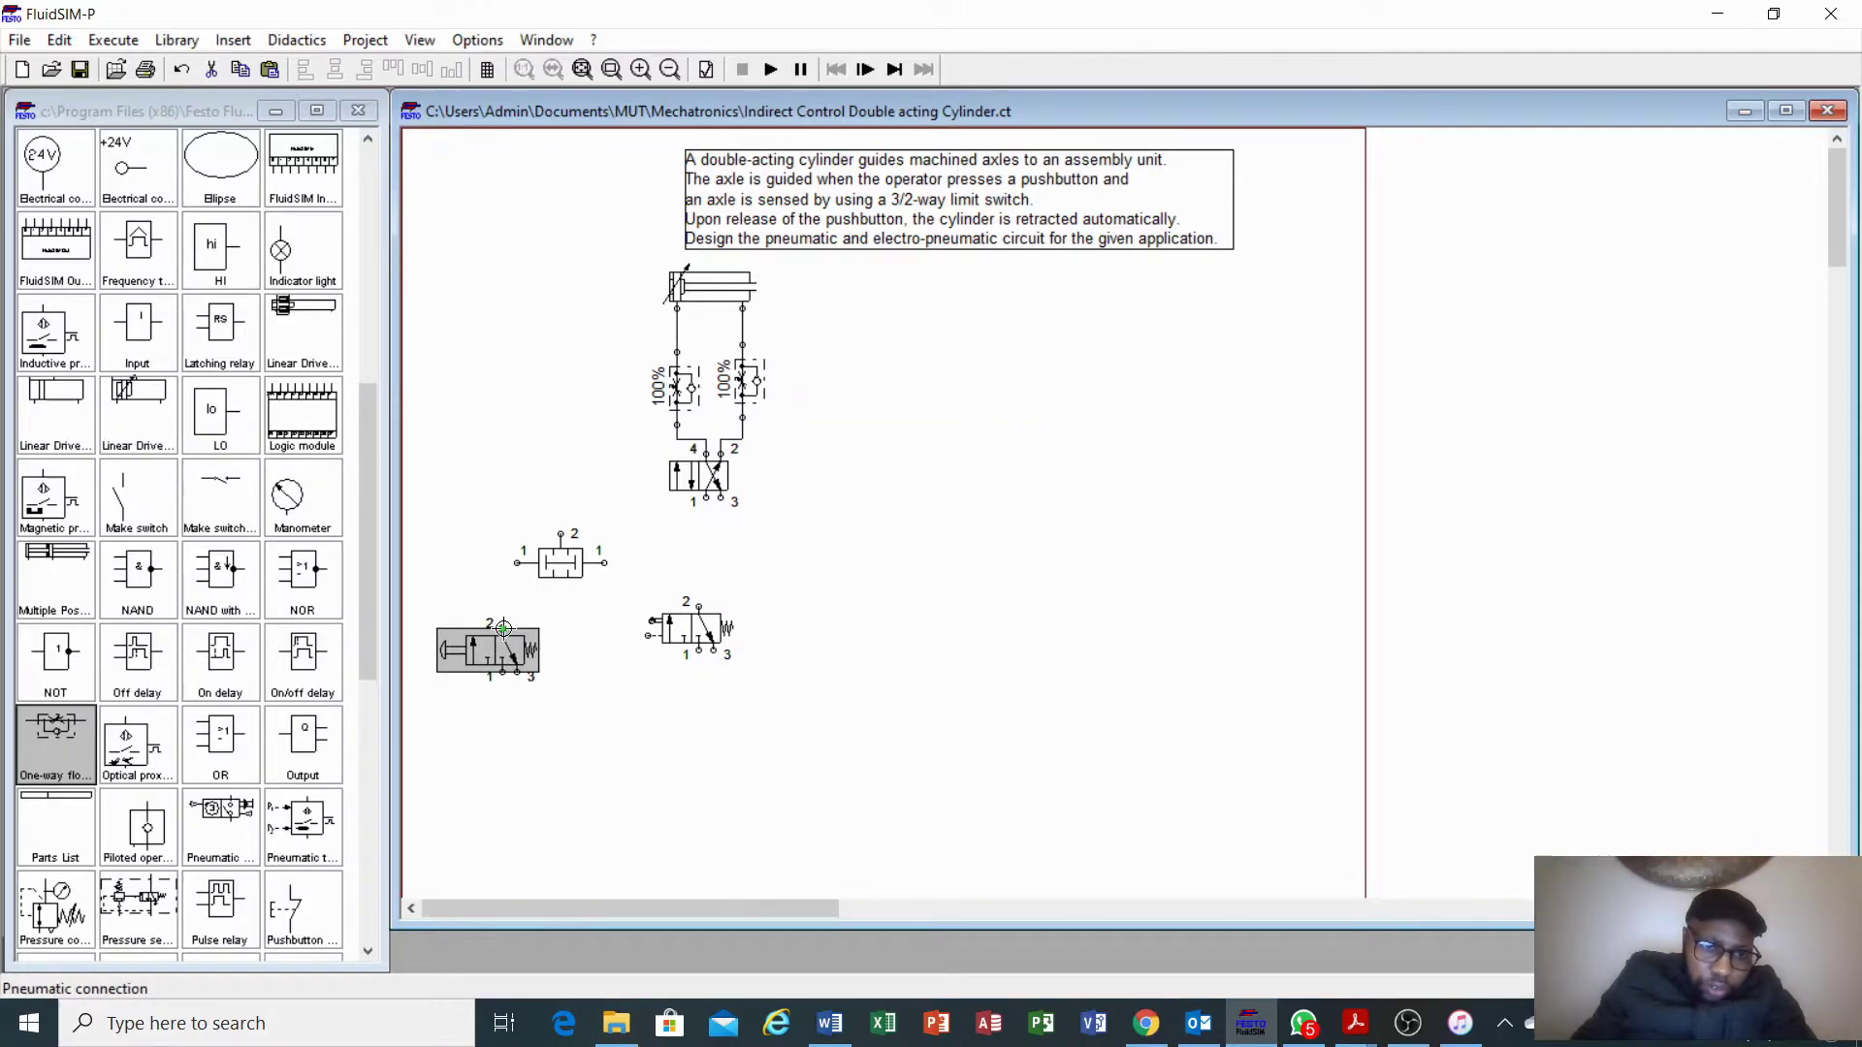
{"action": "left_click", "coordinate": [503, 629]}
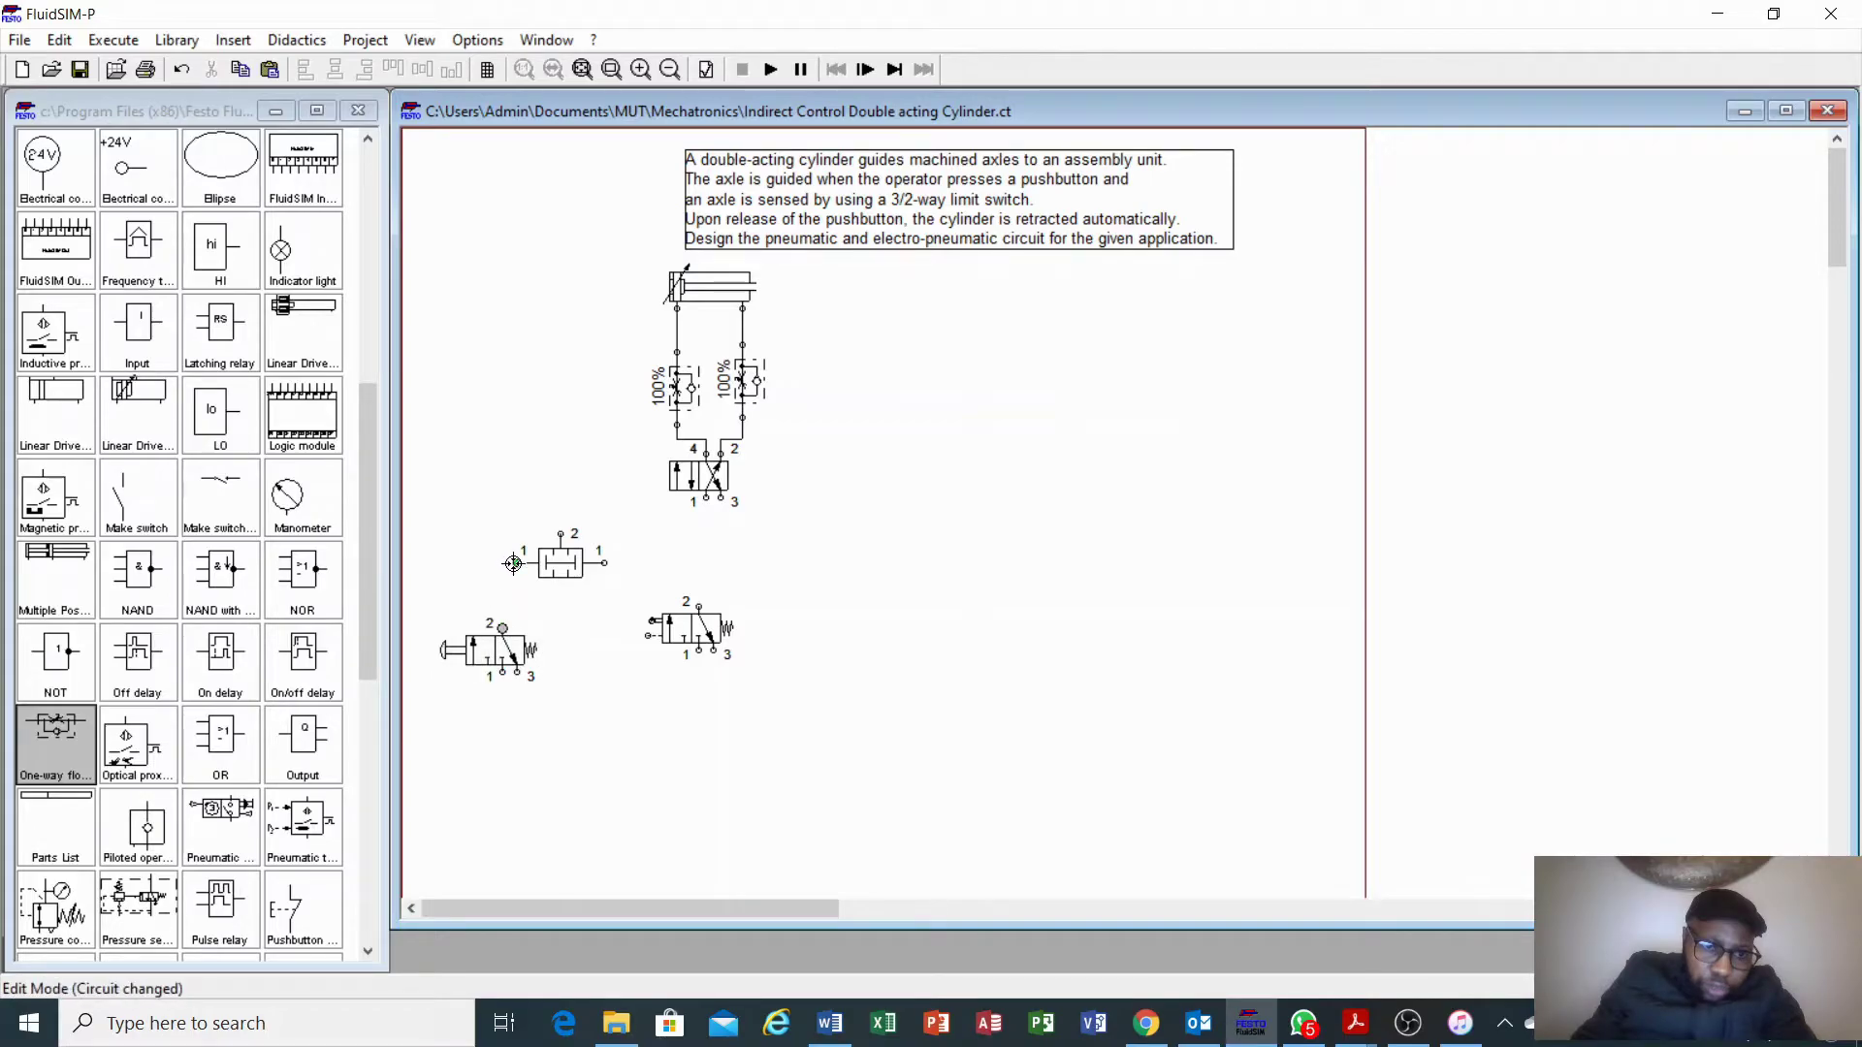
{"action": "left_click_drag", "start_coordinate": [513, 564], "coordinate": [503, 628]}
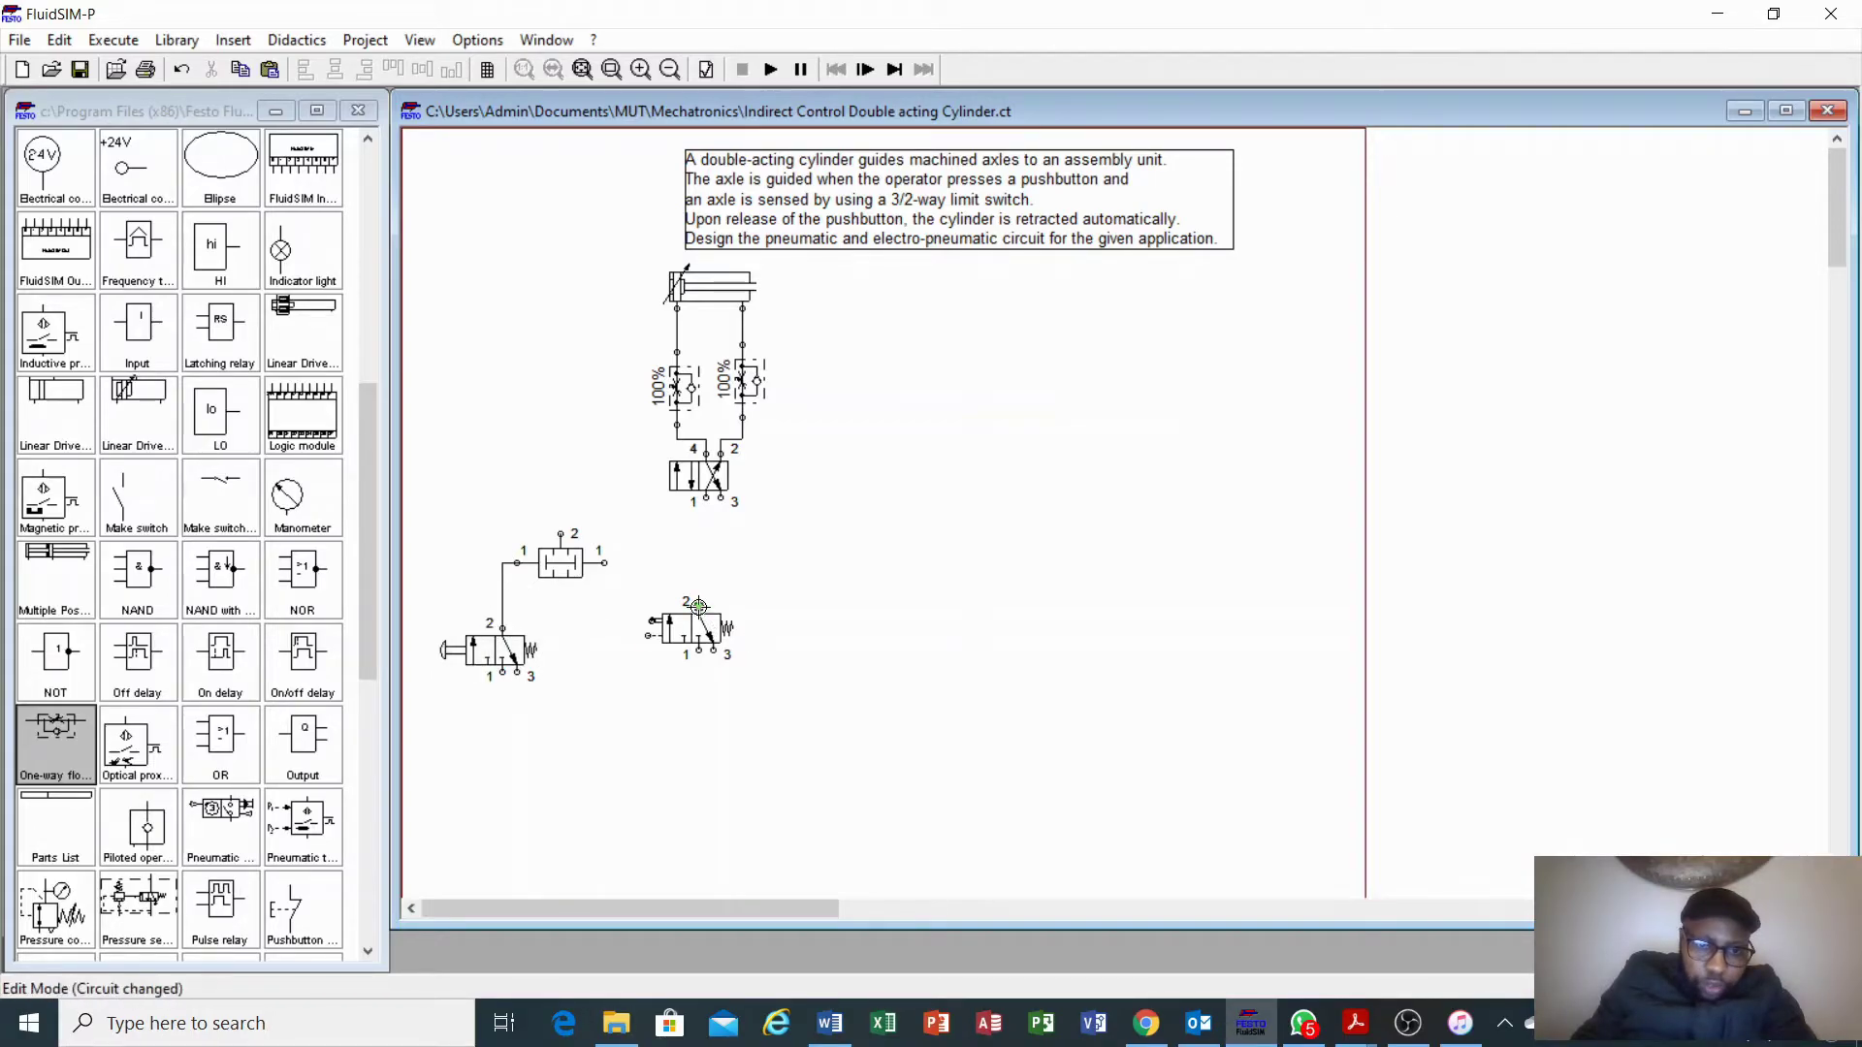
{"action": "left_click_drag", "start_coordinate": [603, 561], "coordinate": [698, 606]}
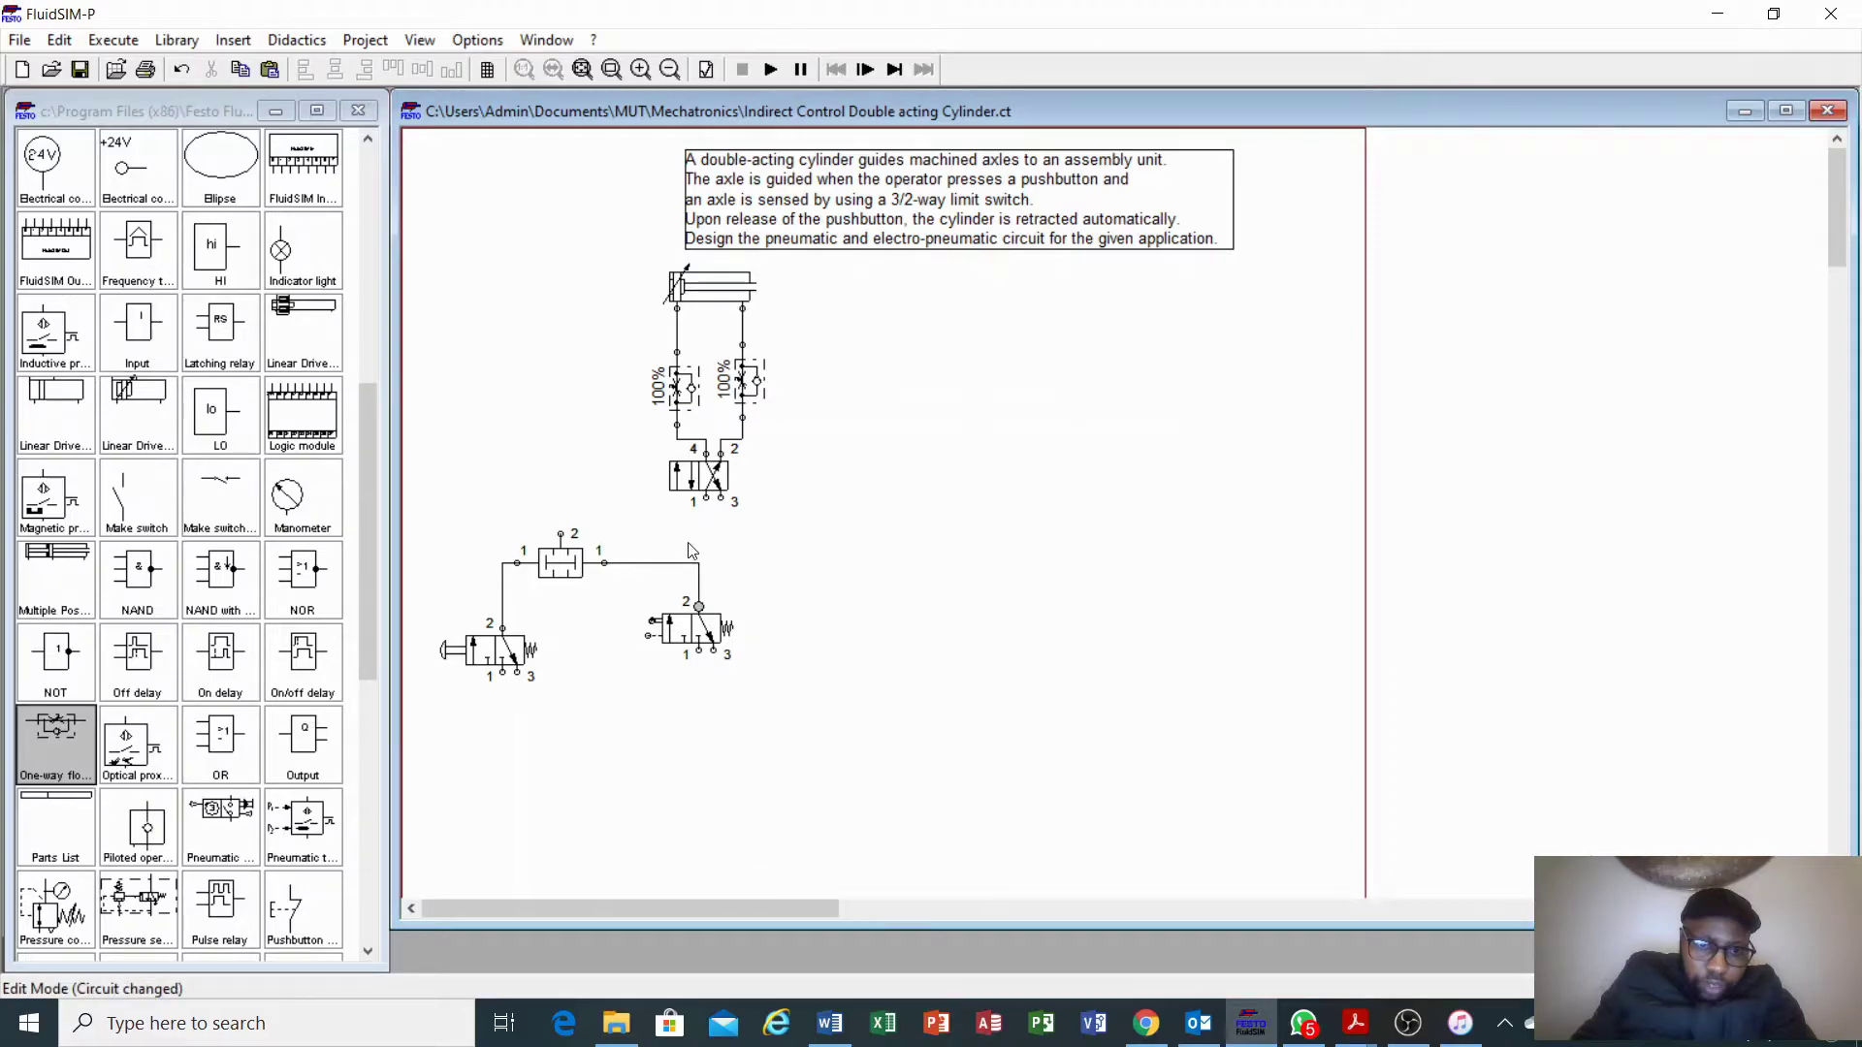
Configure the 4/n way valve with pneumatic actuation on its left side and spring return on its right side
{"action": "right_click", "coordinate": [713, 473]}
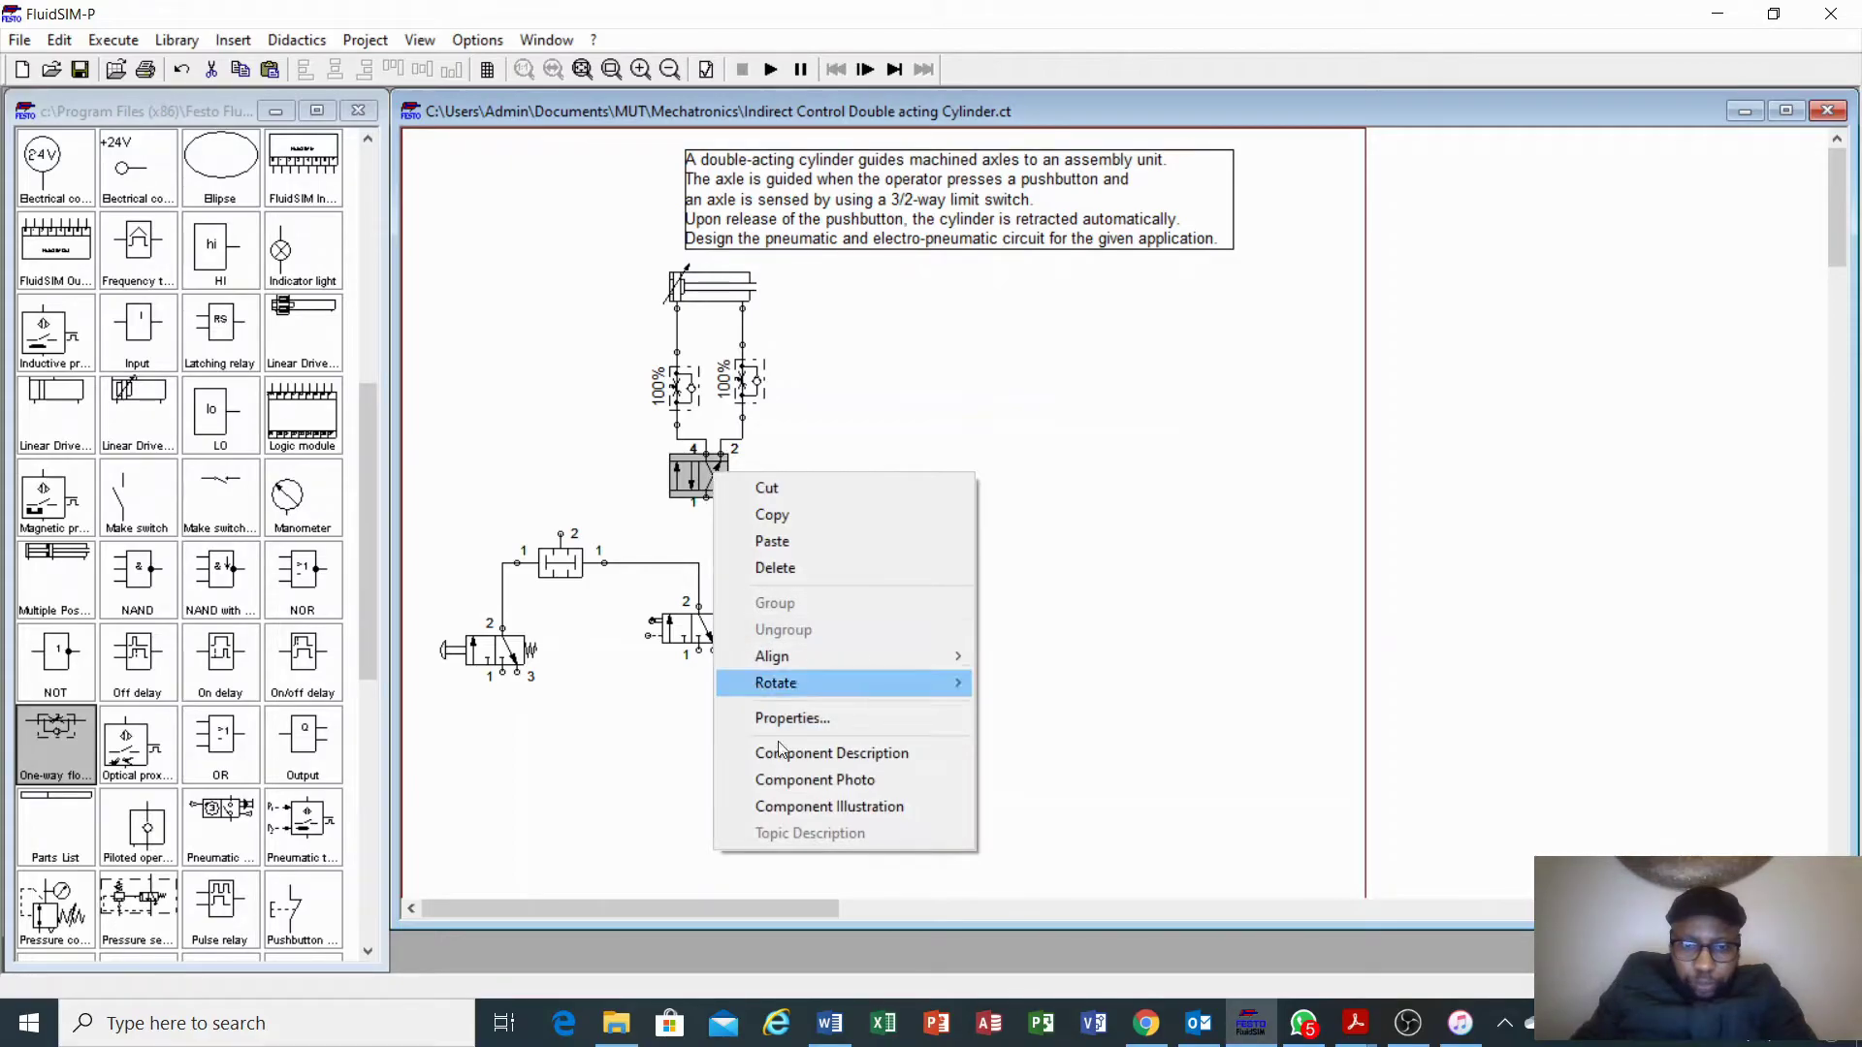
{"action": "left_click", "coordinate": [831, 722]}
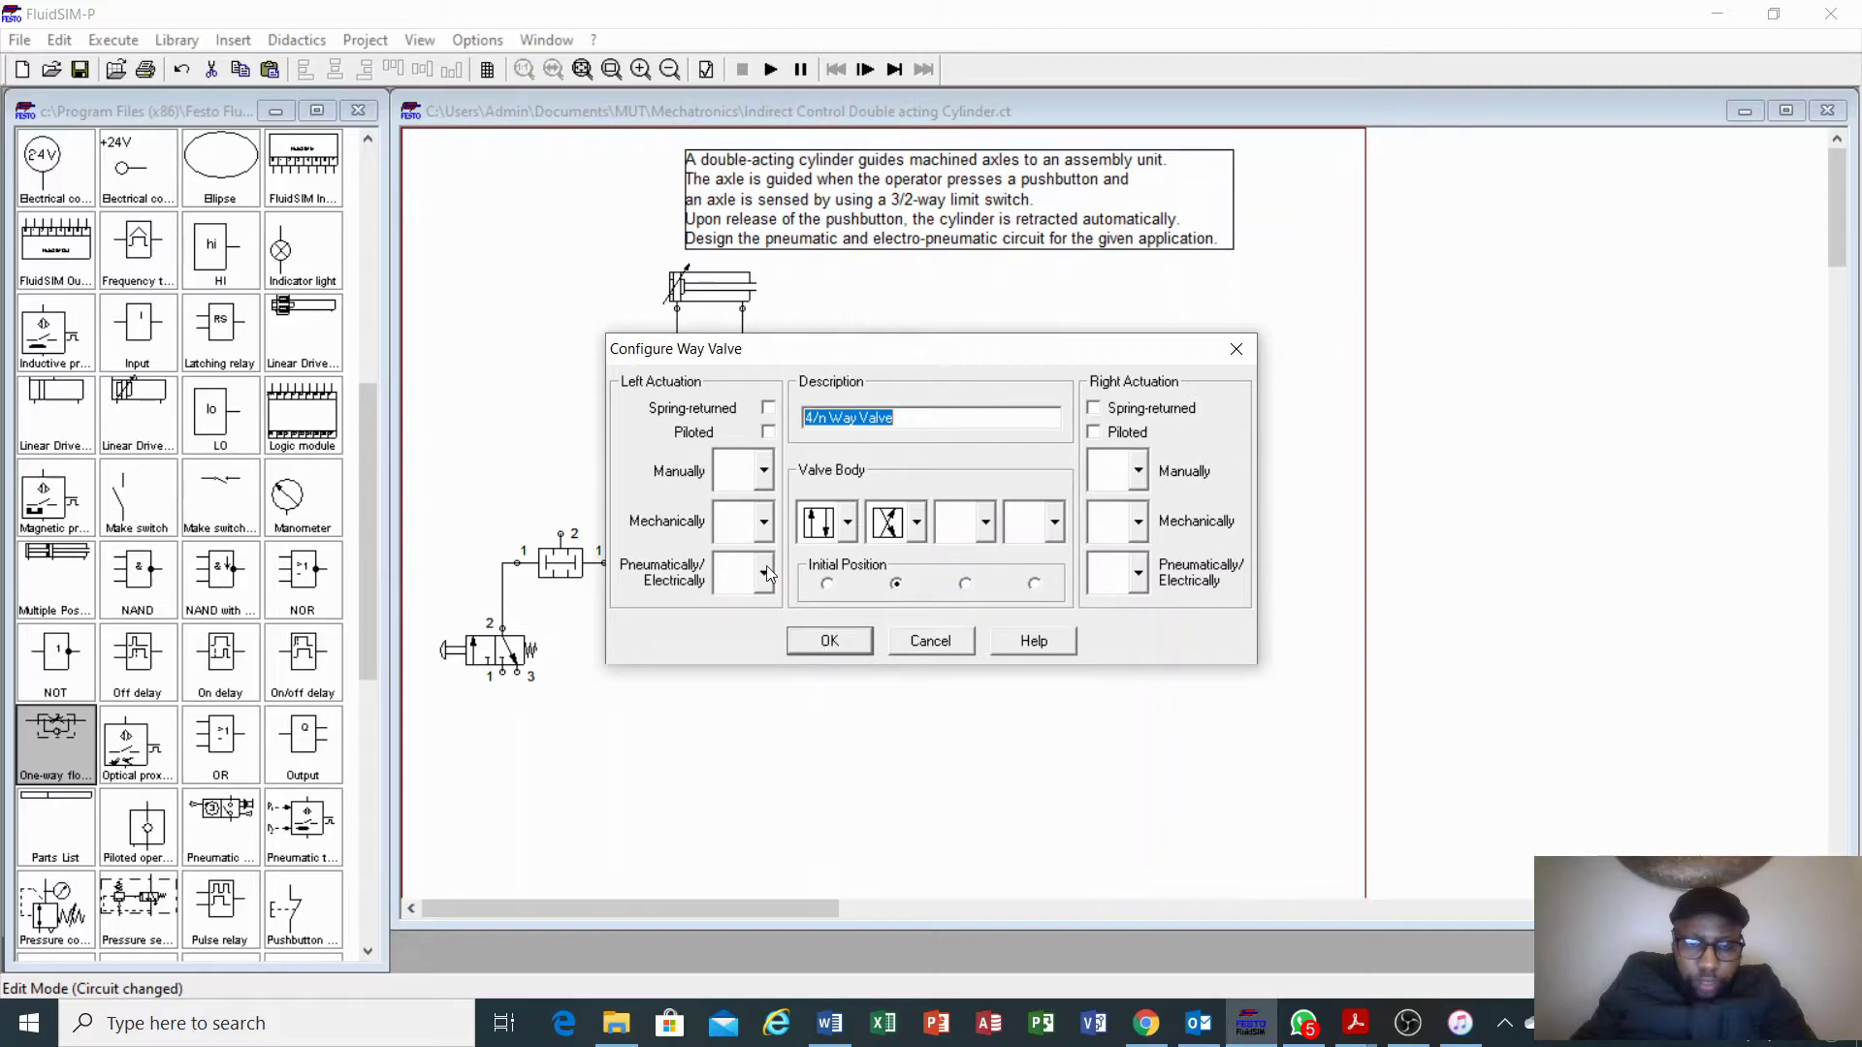
{"action": "left_click", "coordinate": [765, 579]}
{"action": "left_click", "coordinate": [751, 705]}
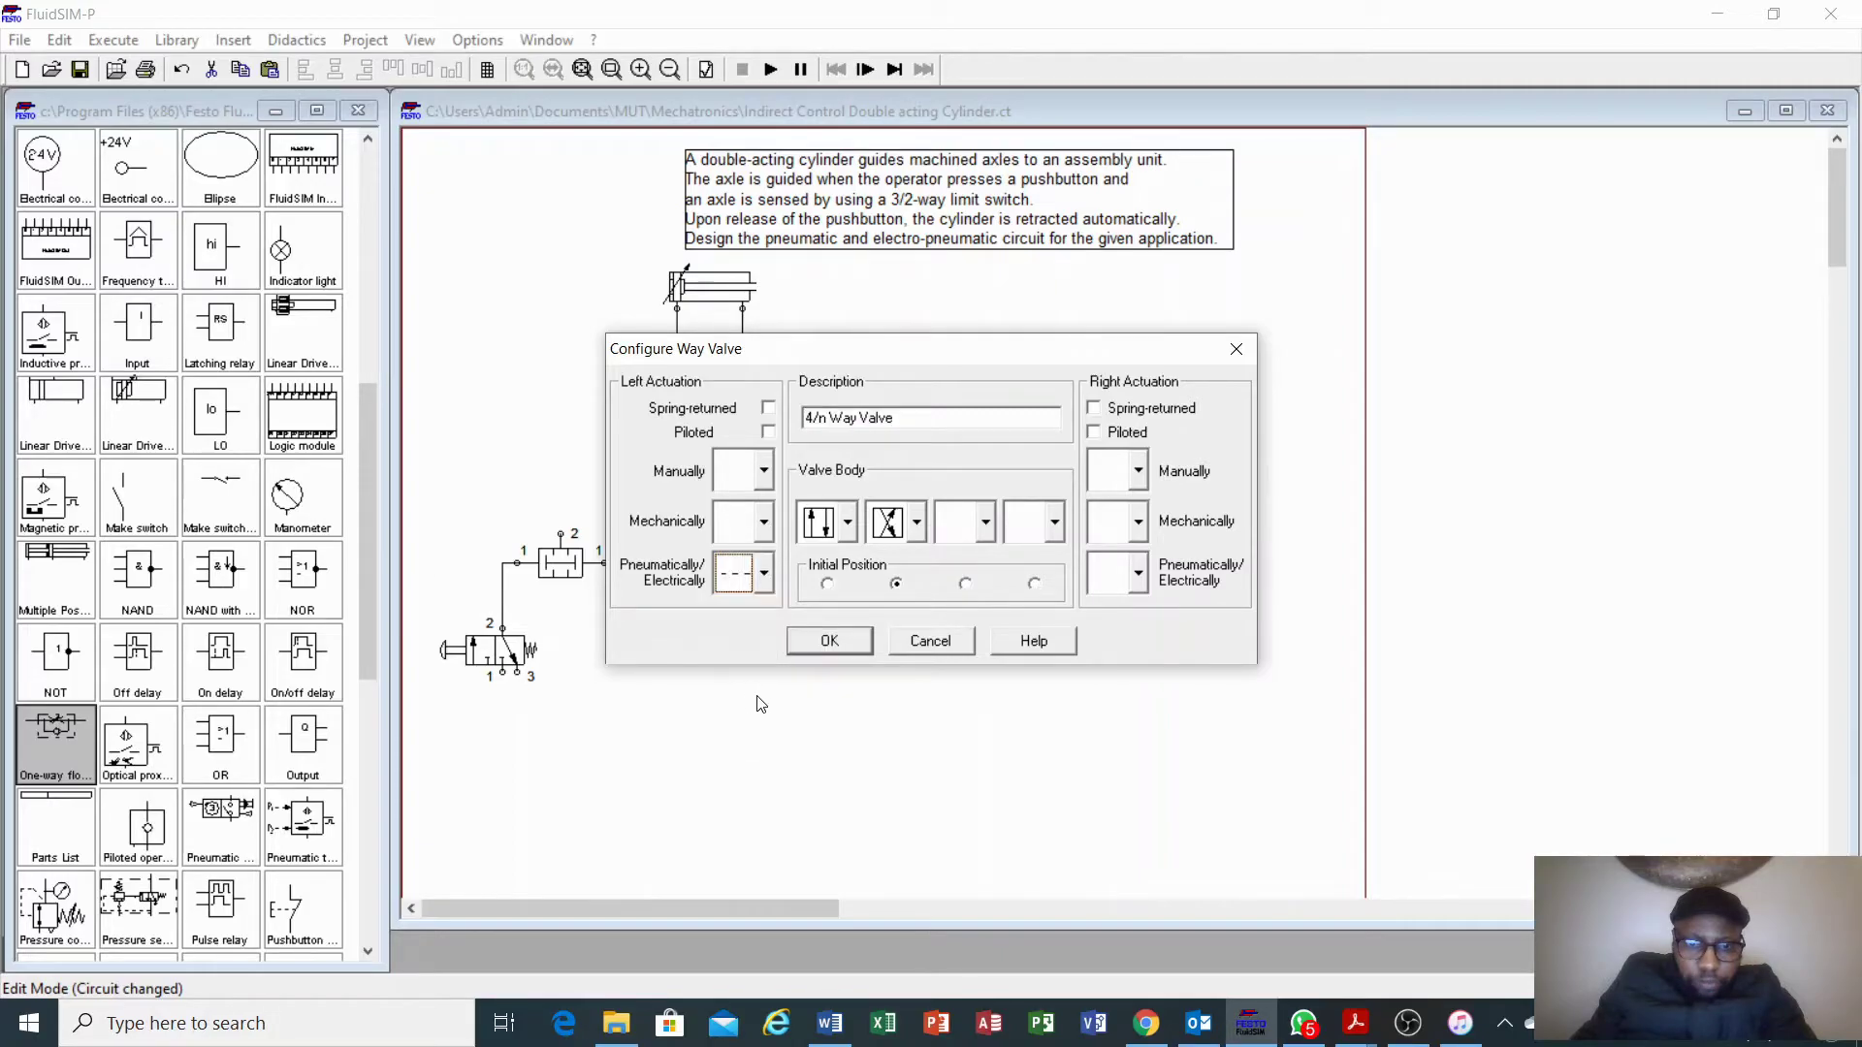
{"action": "left_click", "coordinate": [829, 641]}
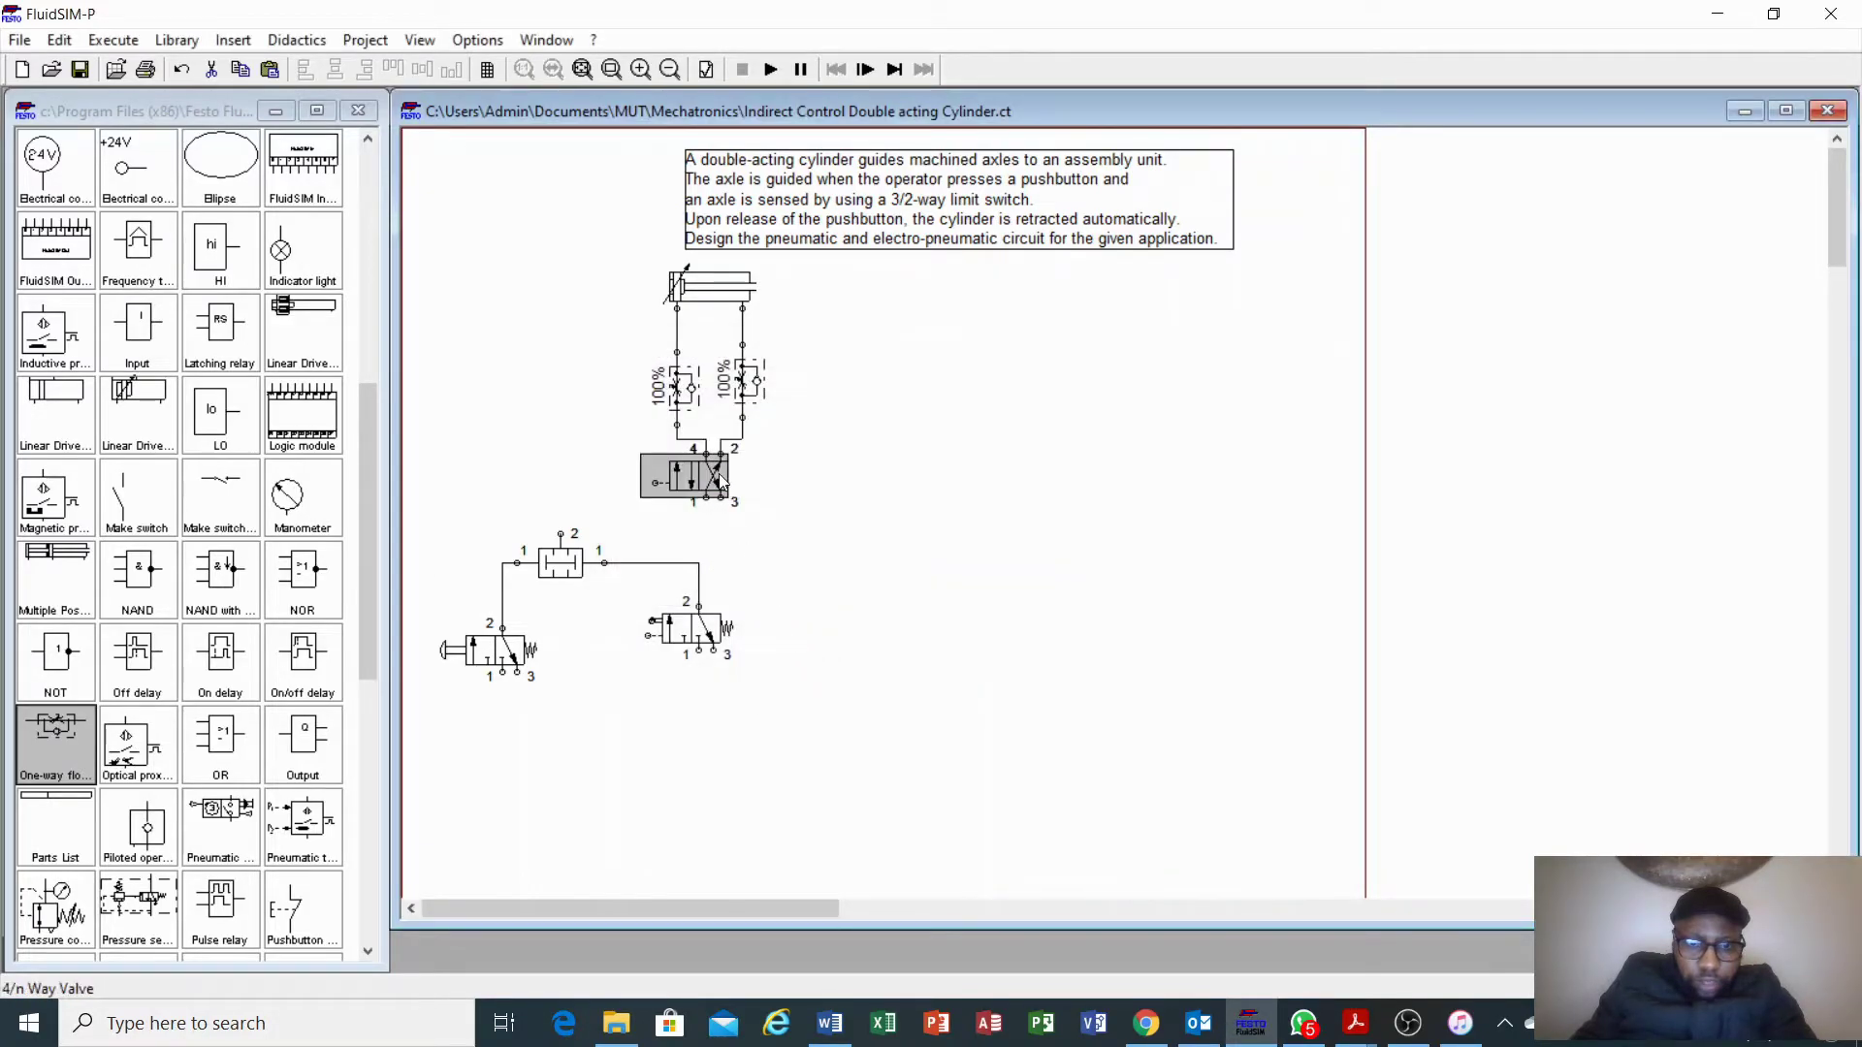
{"action": "double_click", "coordinate": [717, 482]}
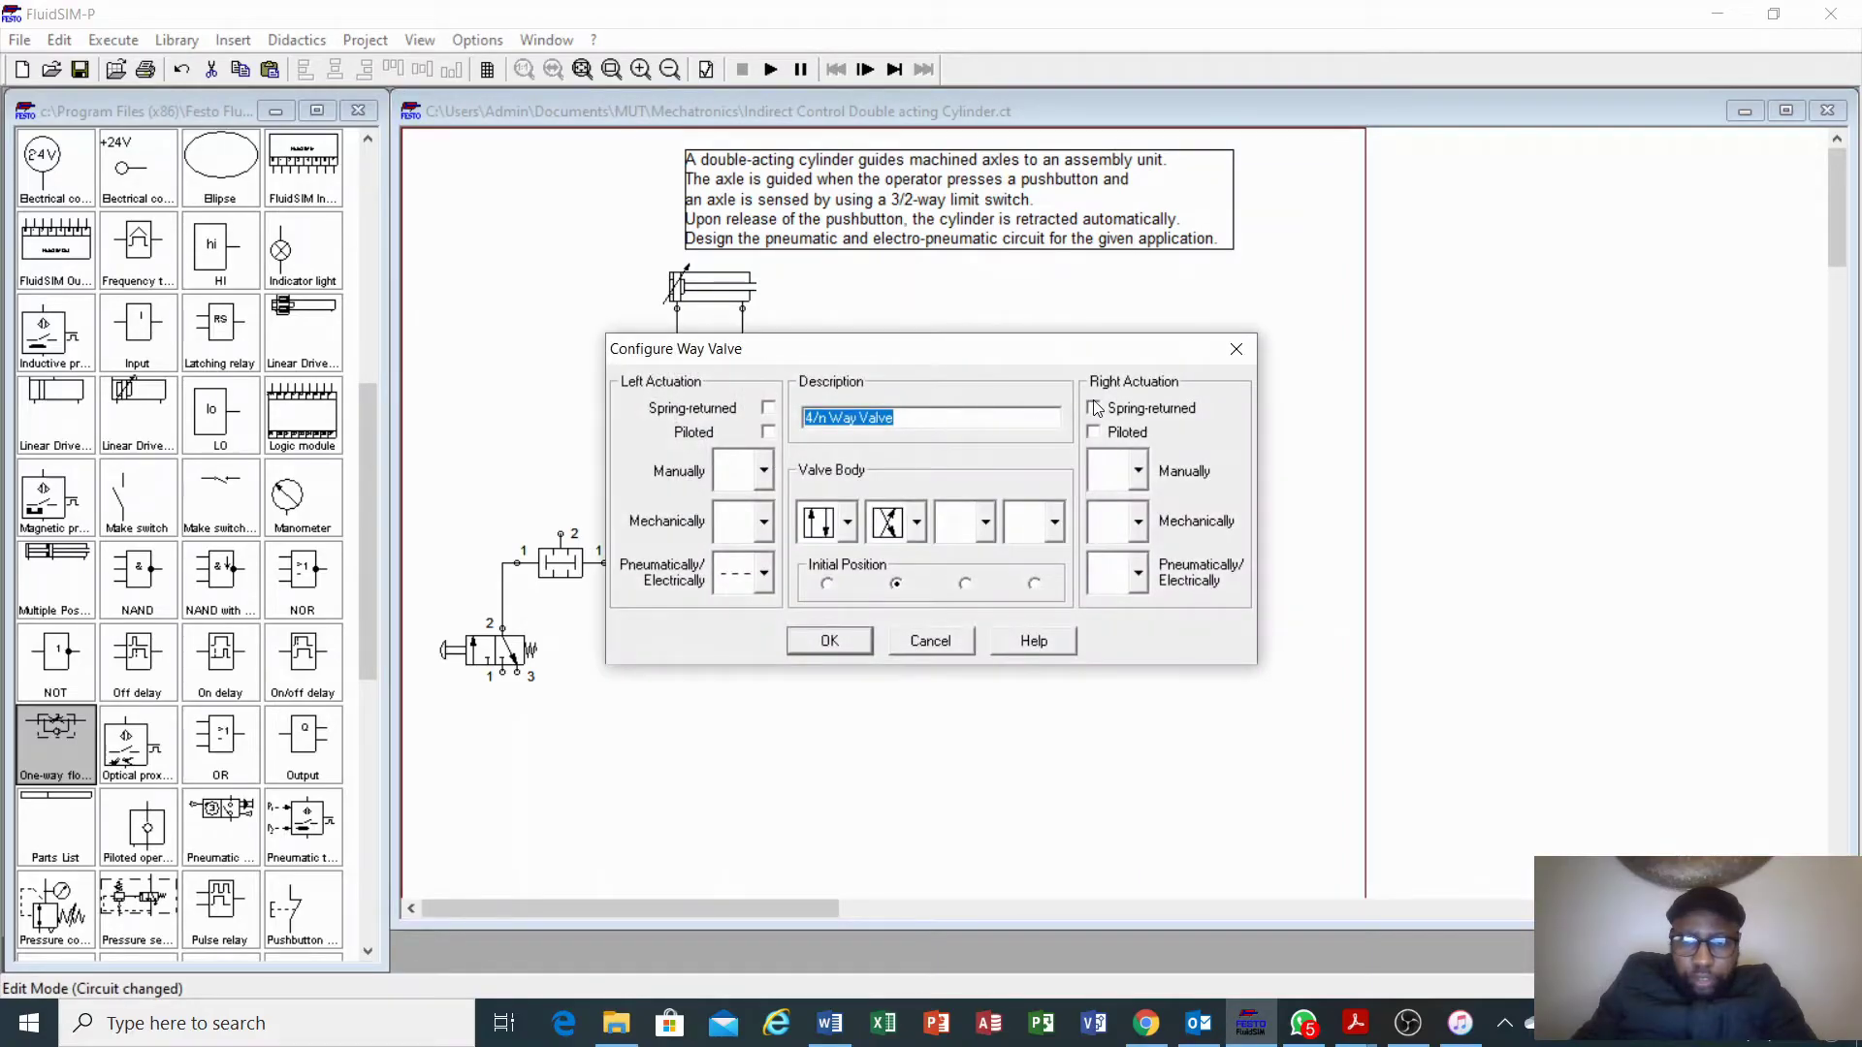
{"action": "left_click", "coordinate": [1095, 408]}
{"action": "left_click", "coordinate": [852, 648]}
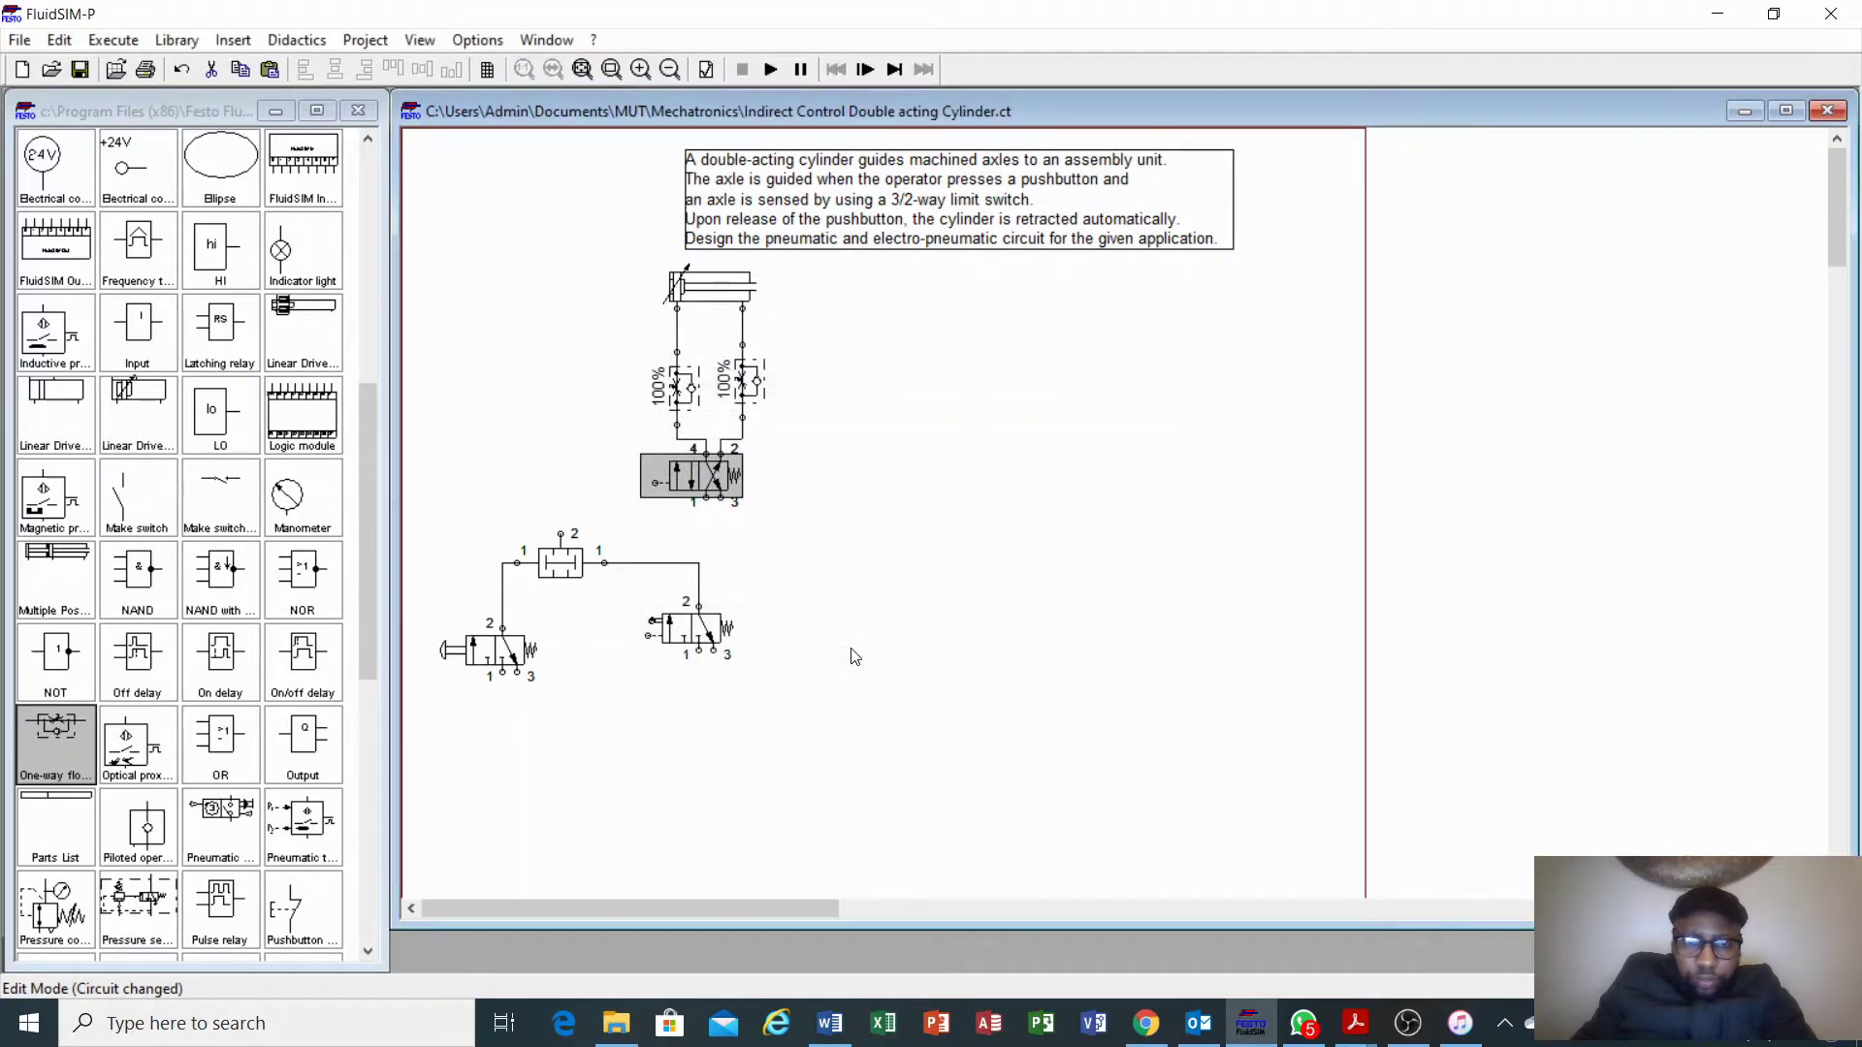
Lower the roller valve level with the pushbutton valve and place a compressed air supply and a sucker below right of the circuit
{"action": "left_click_drag", "start_coordinate": [697, 628], "coordinate": [696, 650]}
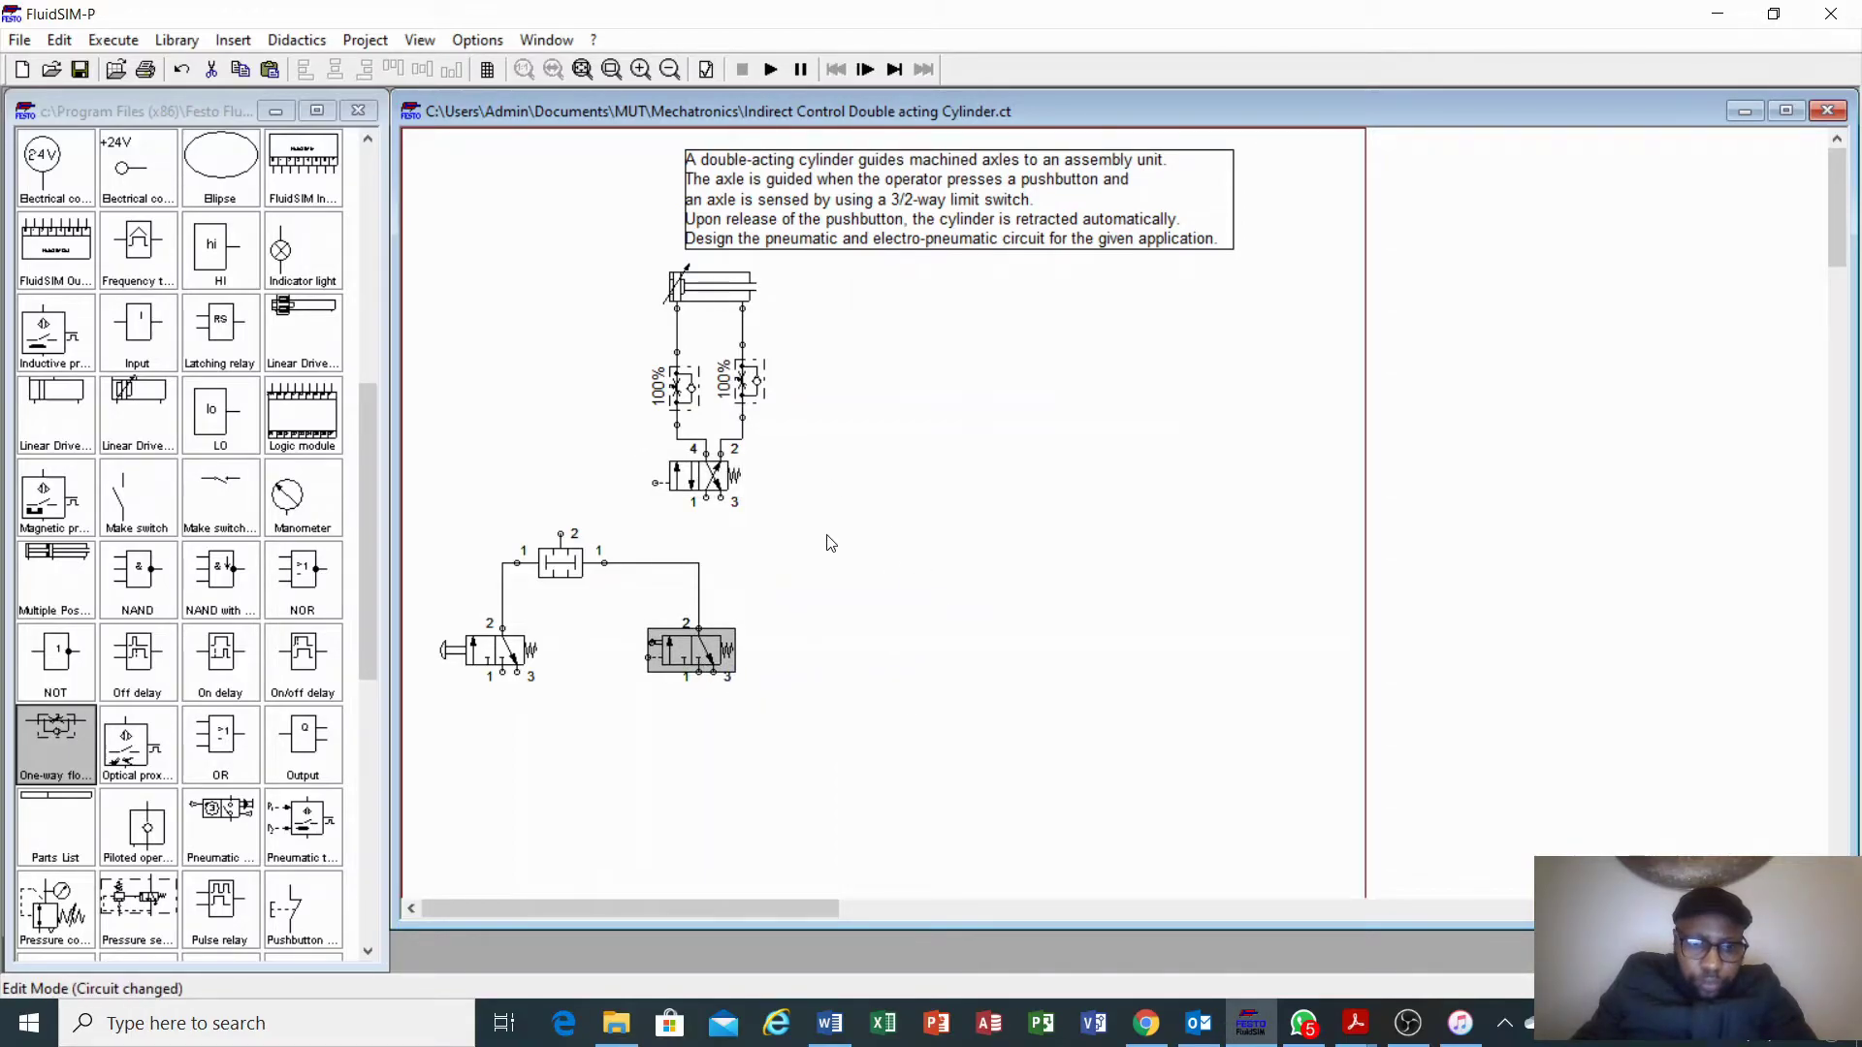
{"action": "scroll", "coordinate": [217, 386], "scroll_direction": "up", "scroll_amount": 6}
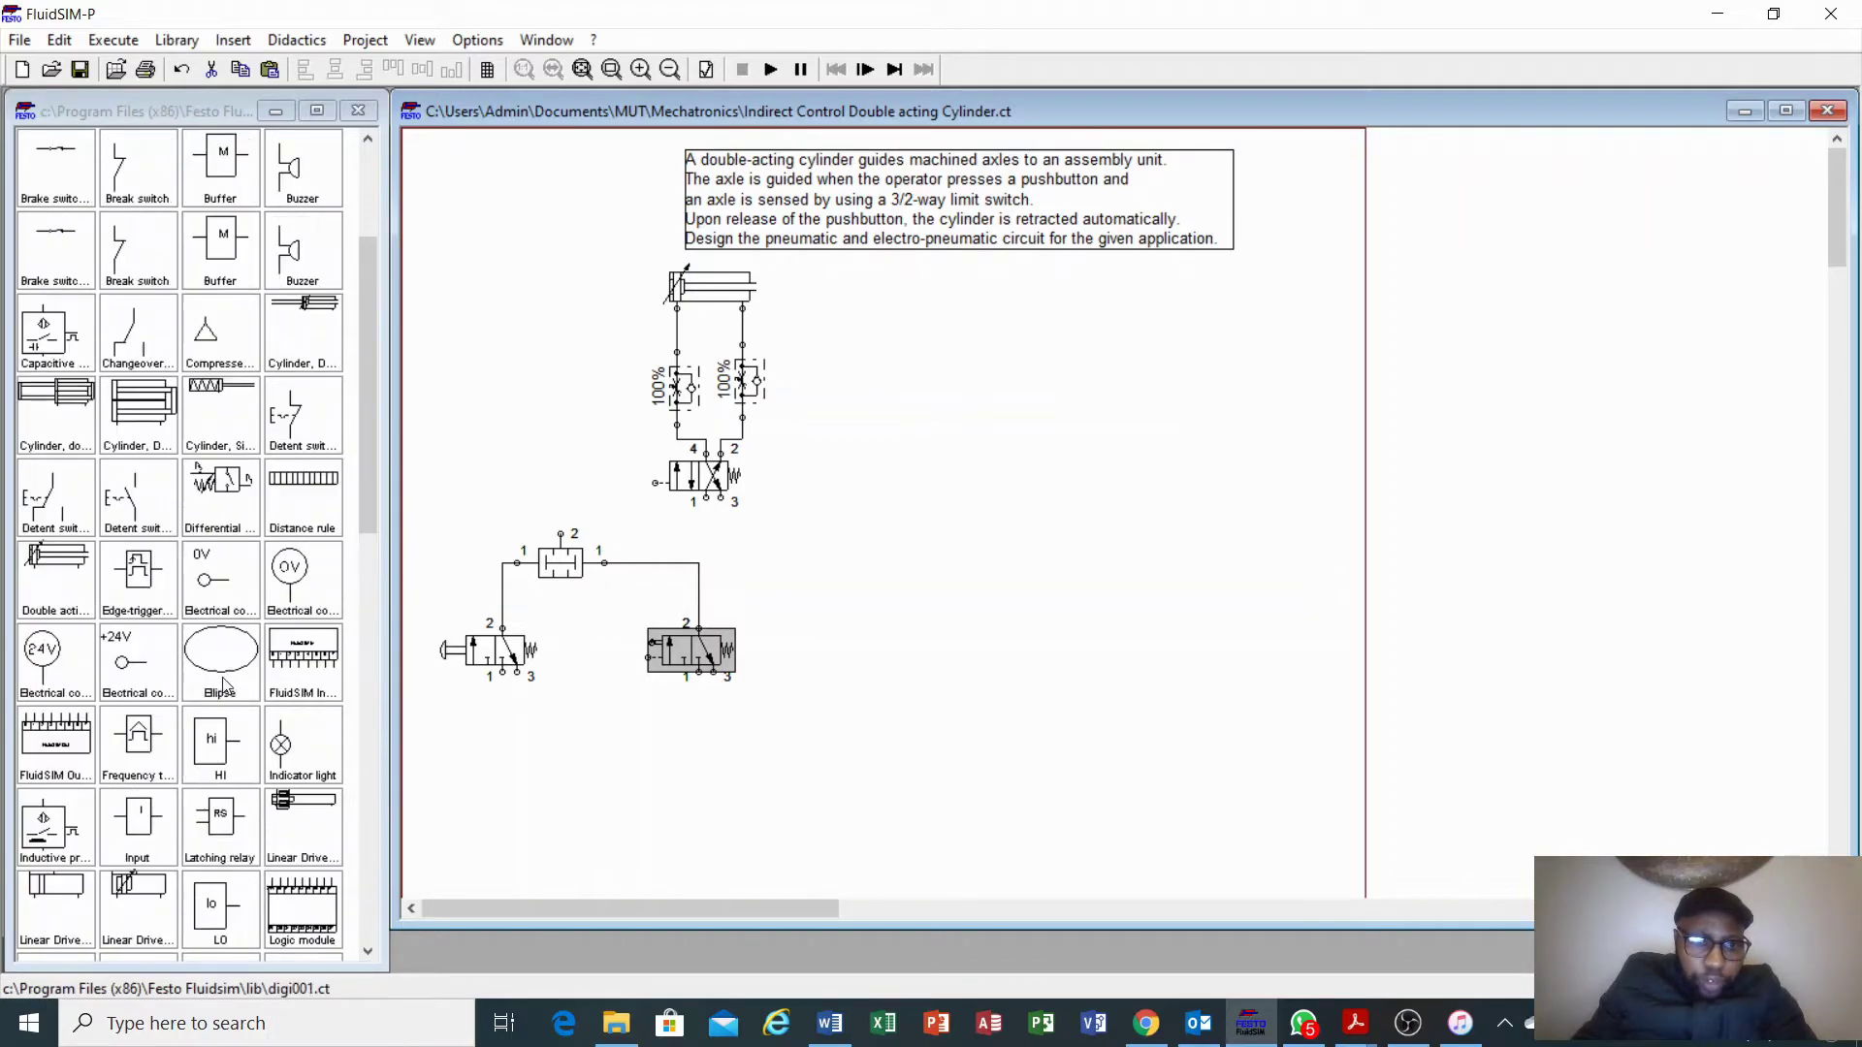
{"action": "left_click_drag", "start_coordinate": [211, 344], "coordinate": [448, 805]}
{"action": "scroll", "coordinate": [219, 795], "scroll_direction": "down", "scroll_amount": 10}
{"action": "scroll", "coordinate": [223, 803], "scroll_direction": "down", "scroll_amount": 1}
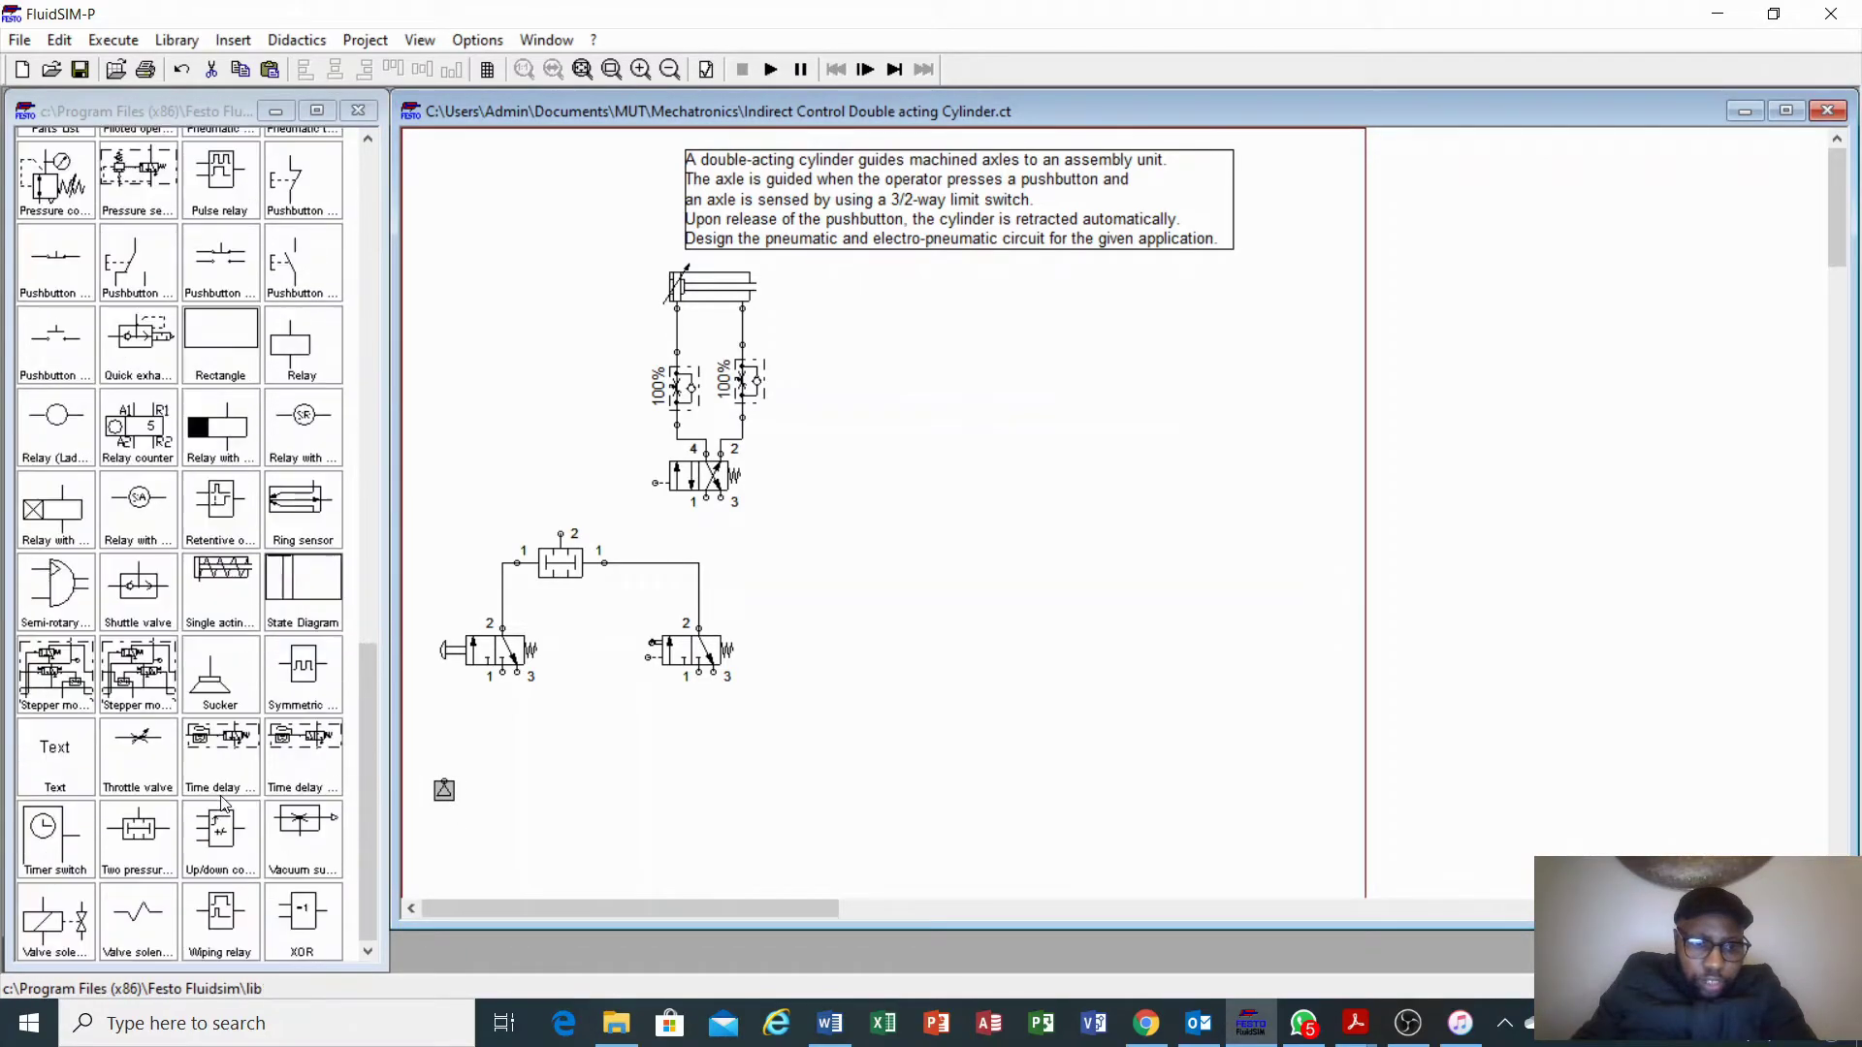
{"action": "left_click_drag", "start_coordinate": [219, 698], "coordinate": [1006, 842]}
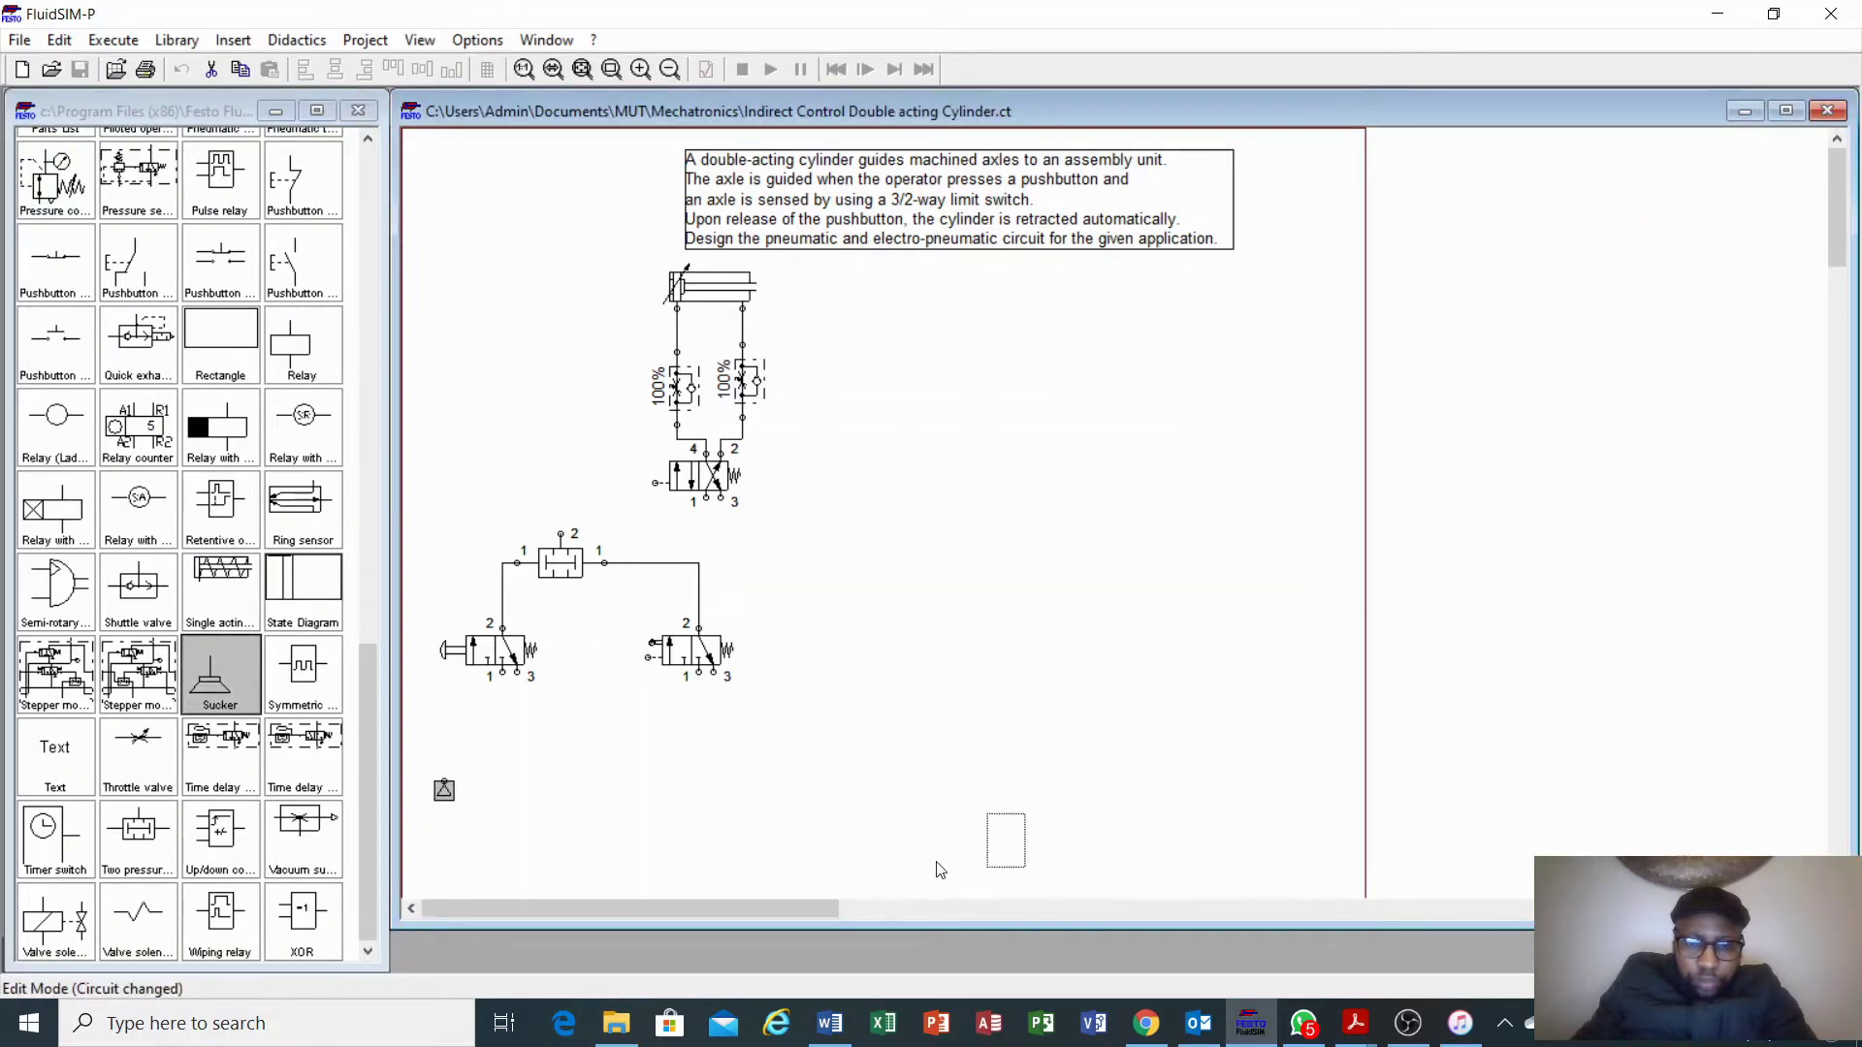
{"action": "left_click_drag", "start_coordinate": [444, 788], "coordinate": [626, 794]}
{"action": "left_click_drag", "start_coordinate": [743, 781], "coordinate": [960, 766]}
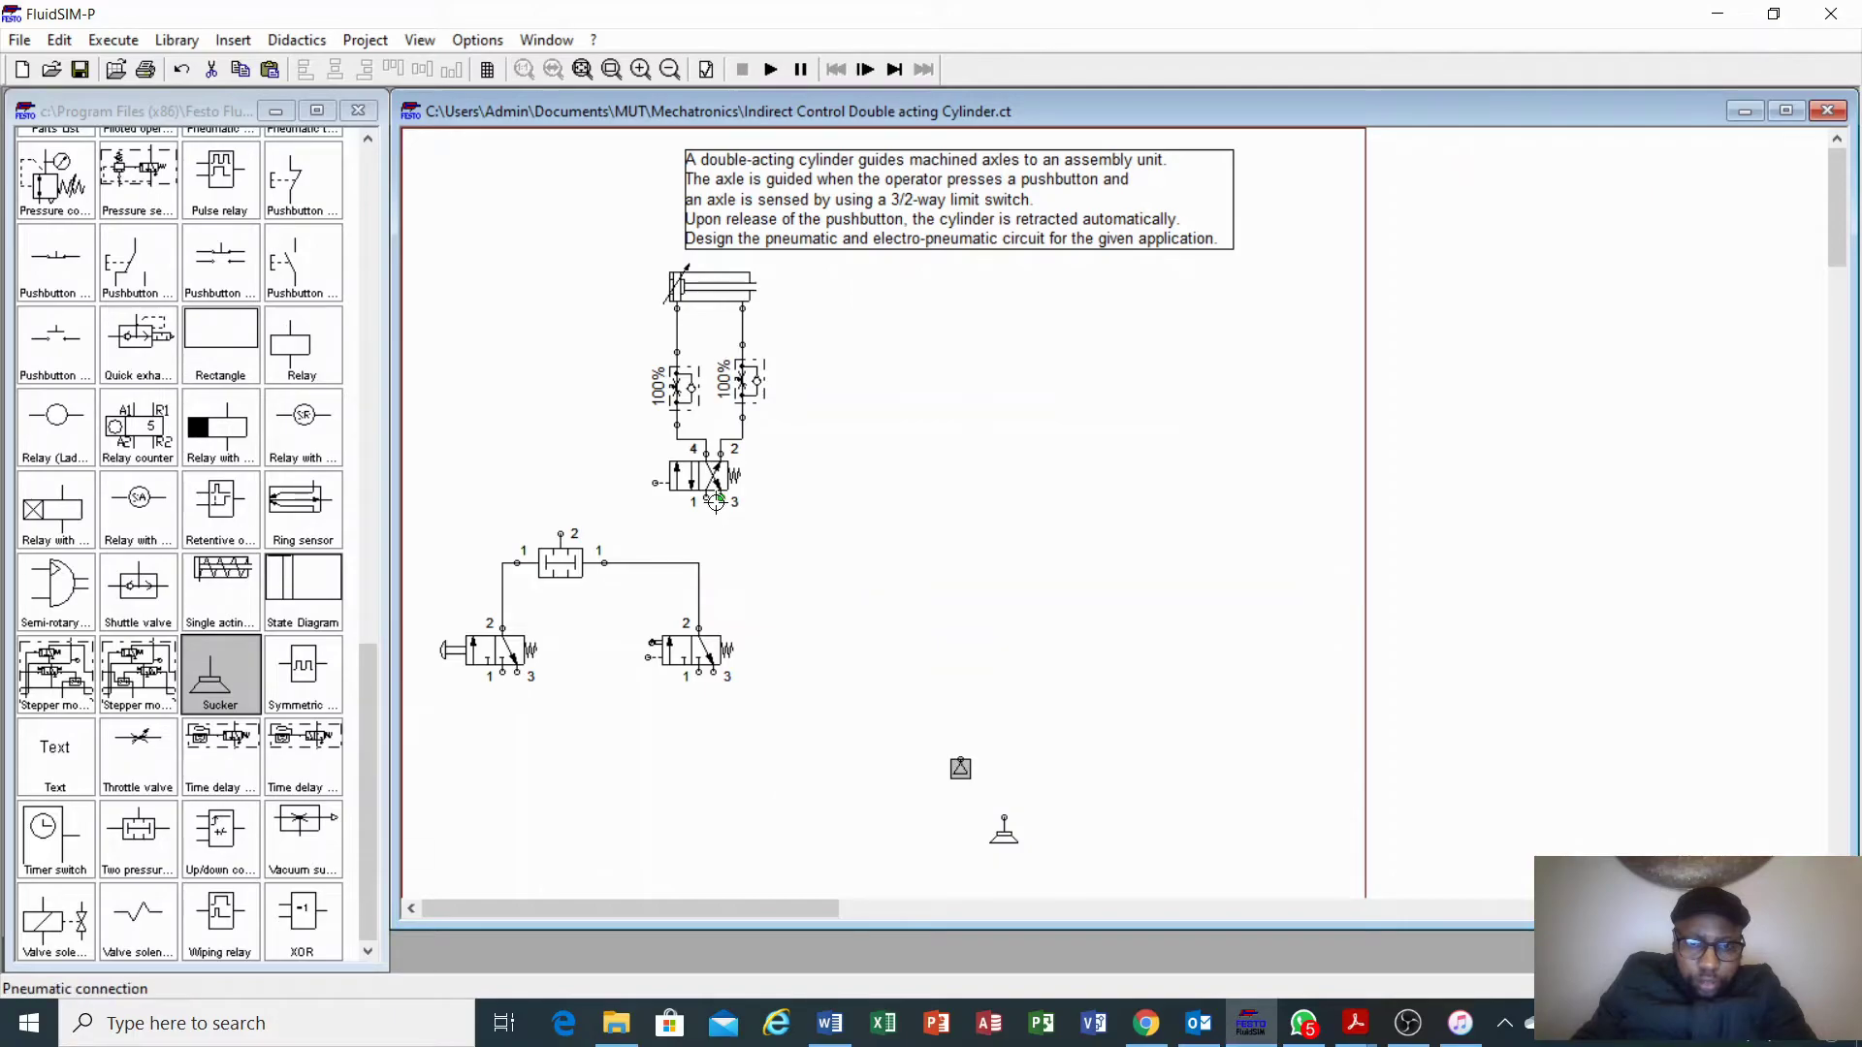
Connect port 3 of the 4/n way valve to the sucker and port 1 to the air supply, routing both lines above the roller valve
{"action": "left_click_drag", "start_coordinate": [1008, 710], "coordinate": [1005, 813]}
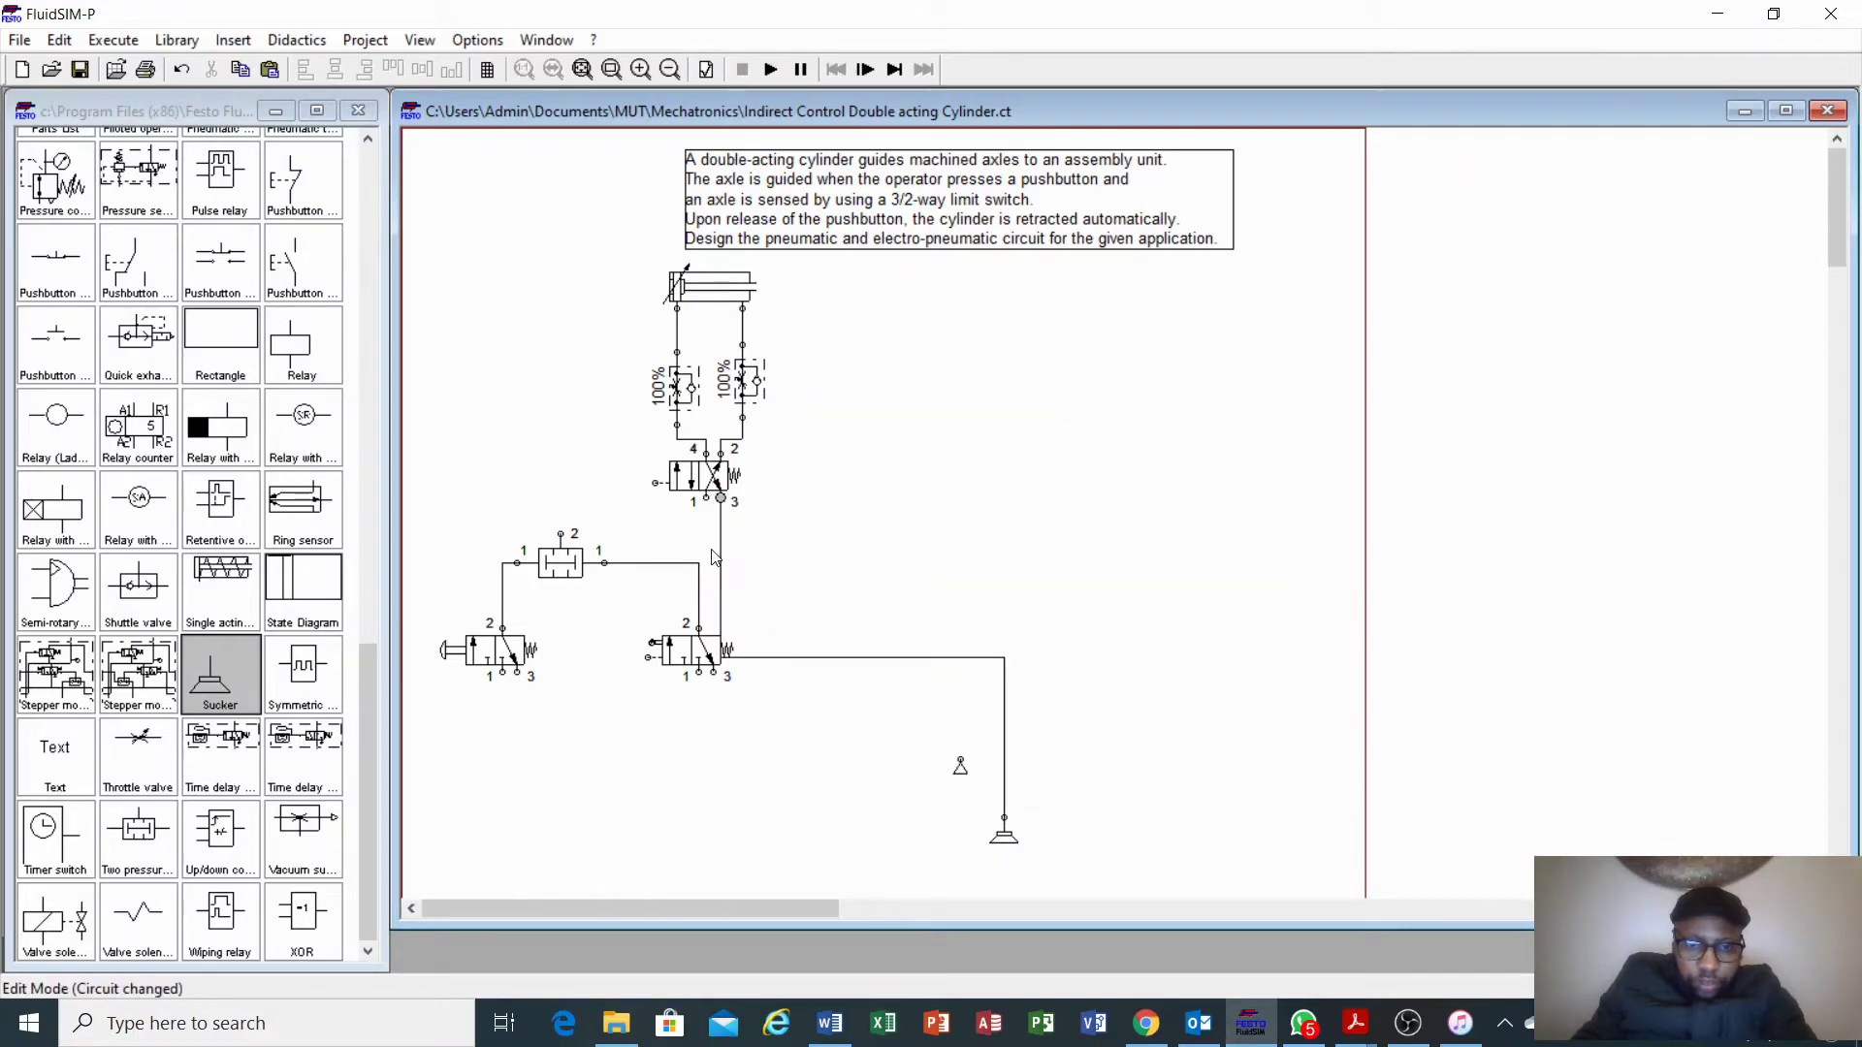
{"action": "left_click_drag", "start_coordinate": [719, 557], "coordinate": [1005, 592]}
{"action": "left_click_drag", "start_coordinate": [904, 499], "coordinate": [910, 549]}
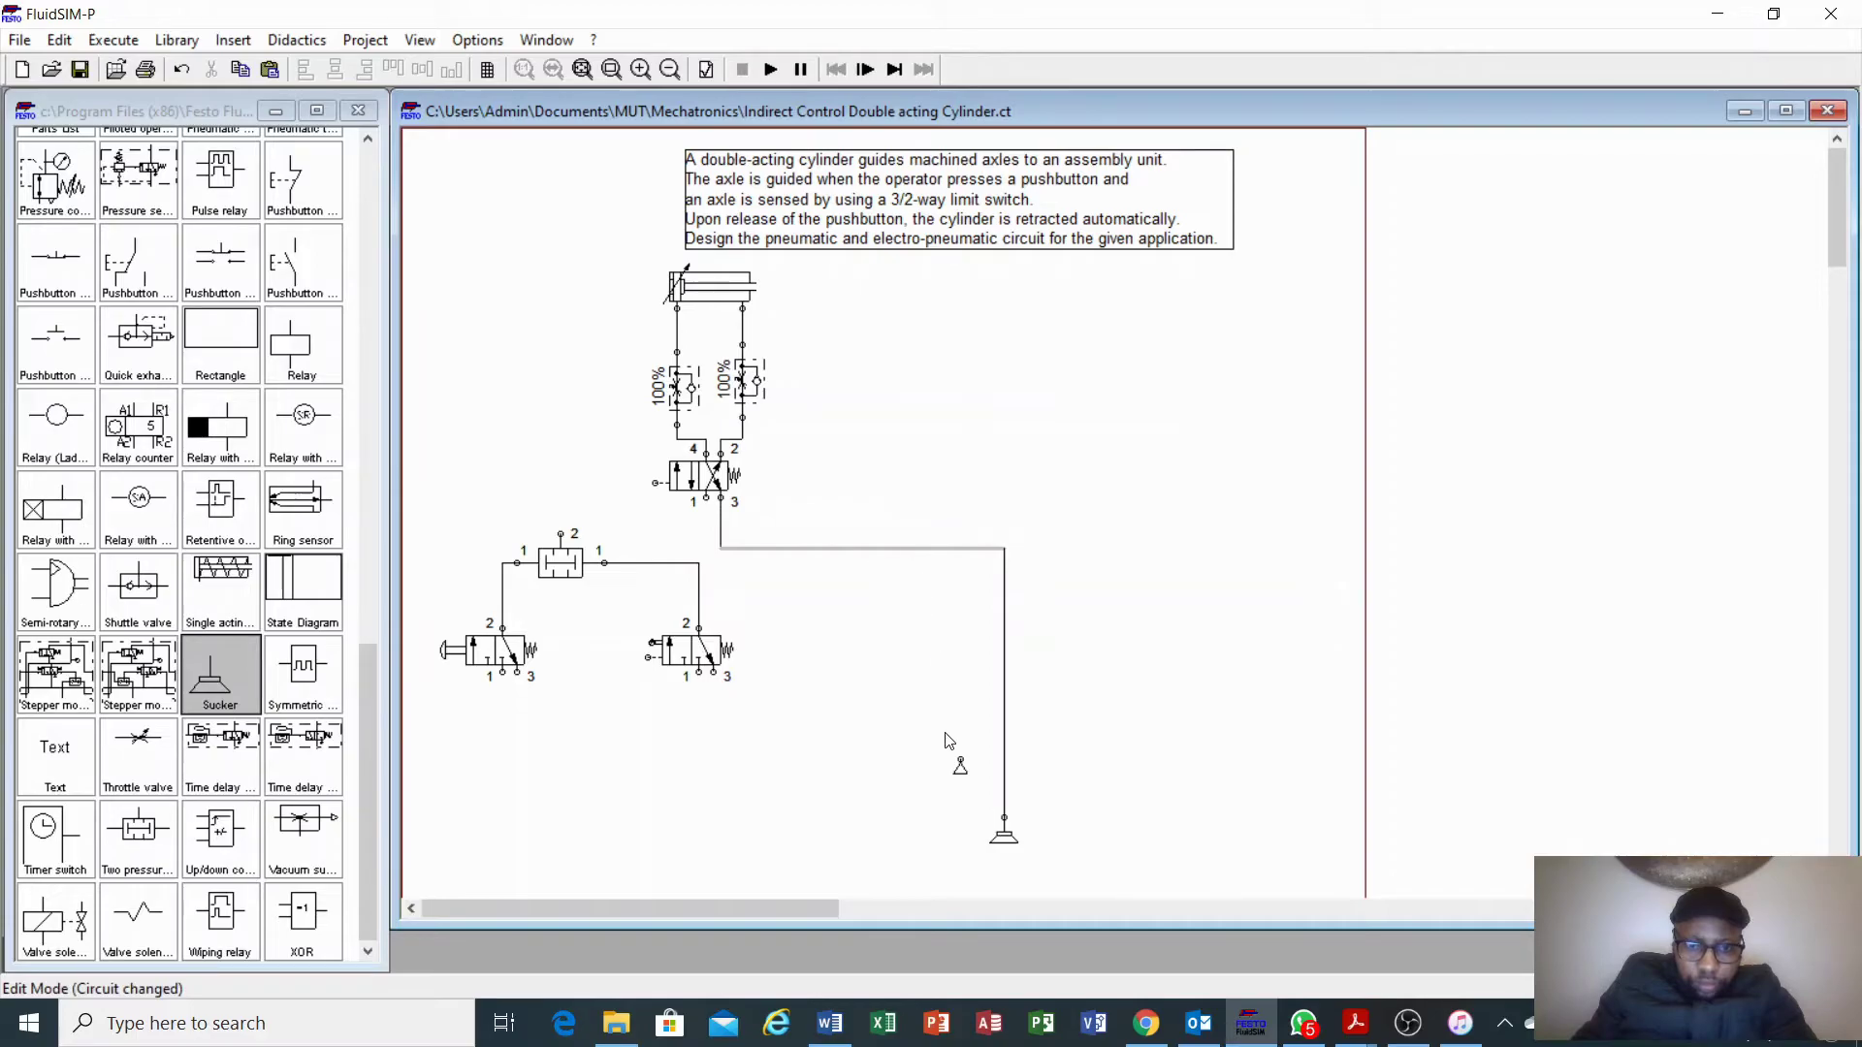
{"action": "mouse_move", "coordinate": [703, 501]}
{"action": "left_mouse_down"}
{"action": "mouse_move", "coordinate": [726, 586]}
{"action": "mouse_move", "coordinate": [824, 698]}
{"action": "mouse_move", "coordinate": [961, 760]}
{"action": "left_mouse_up"}
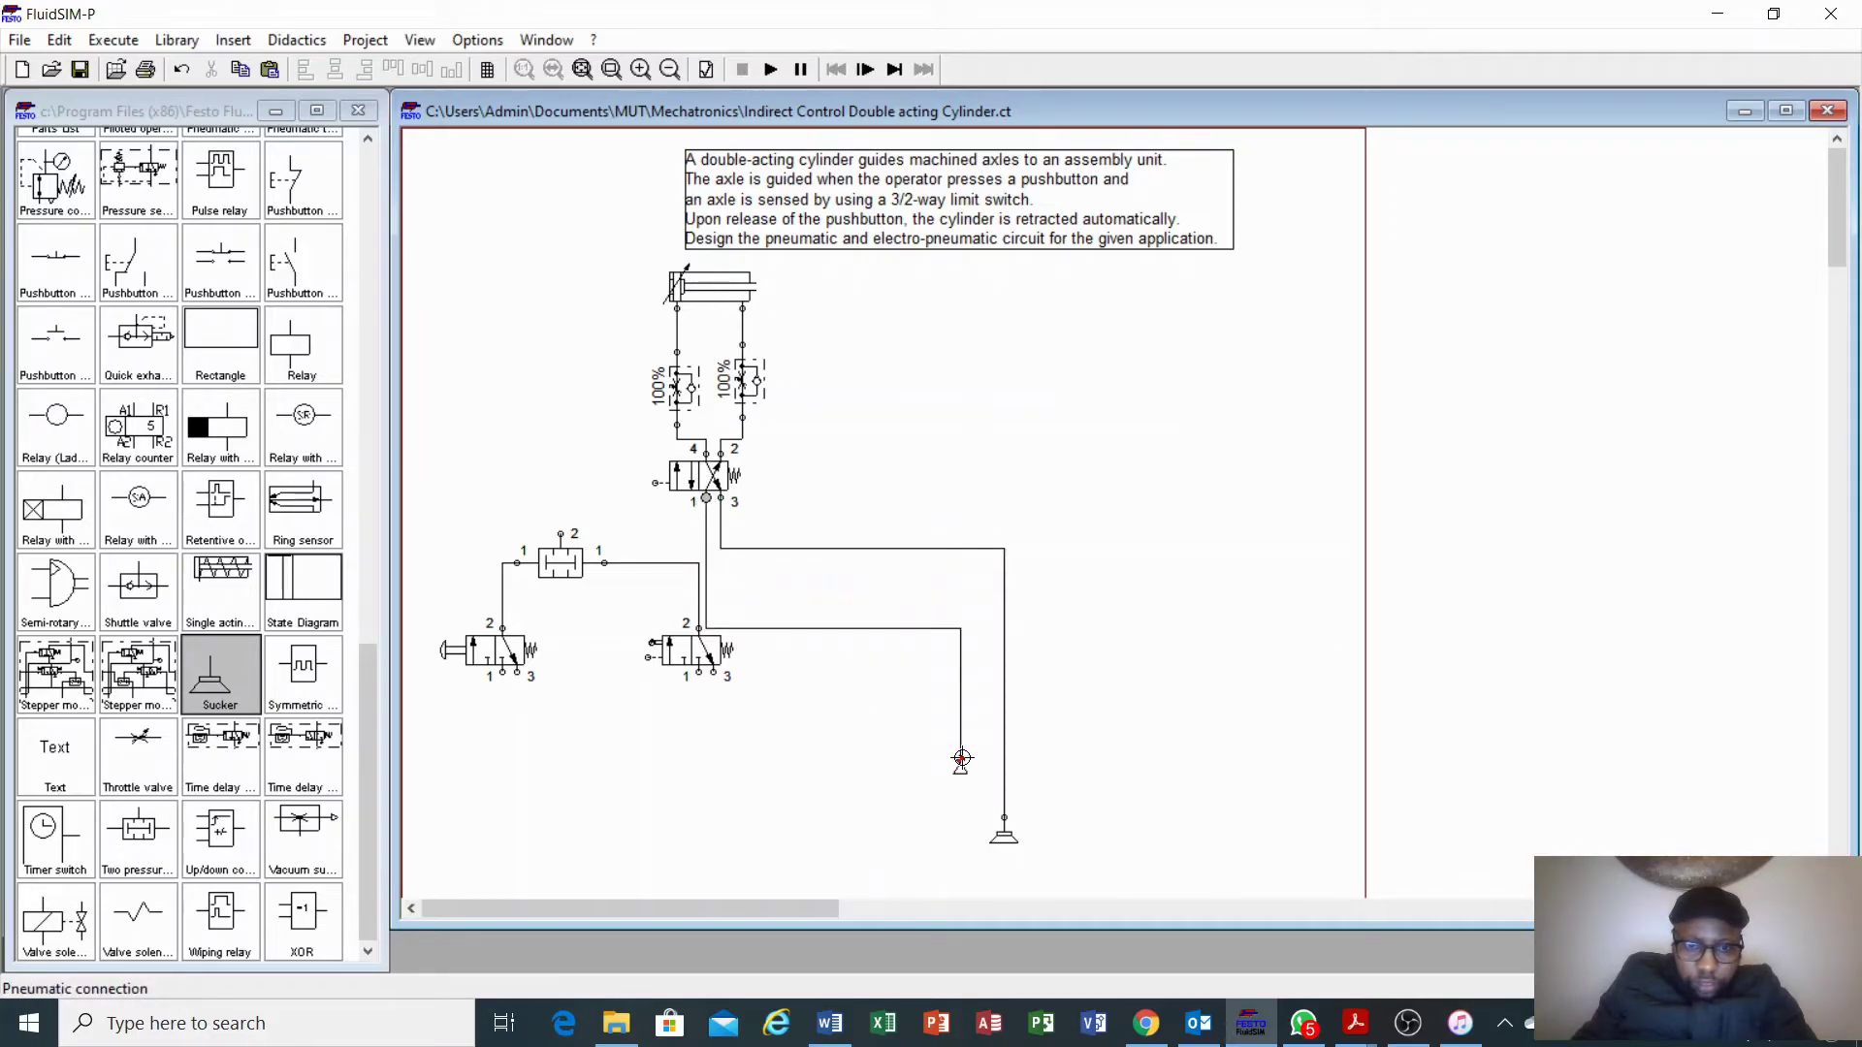
{"action": "left_click_drag", "start_coordinate": [795, 629], "coordinate": [805, 588]}
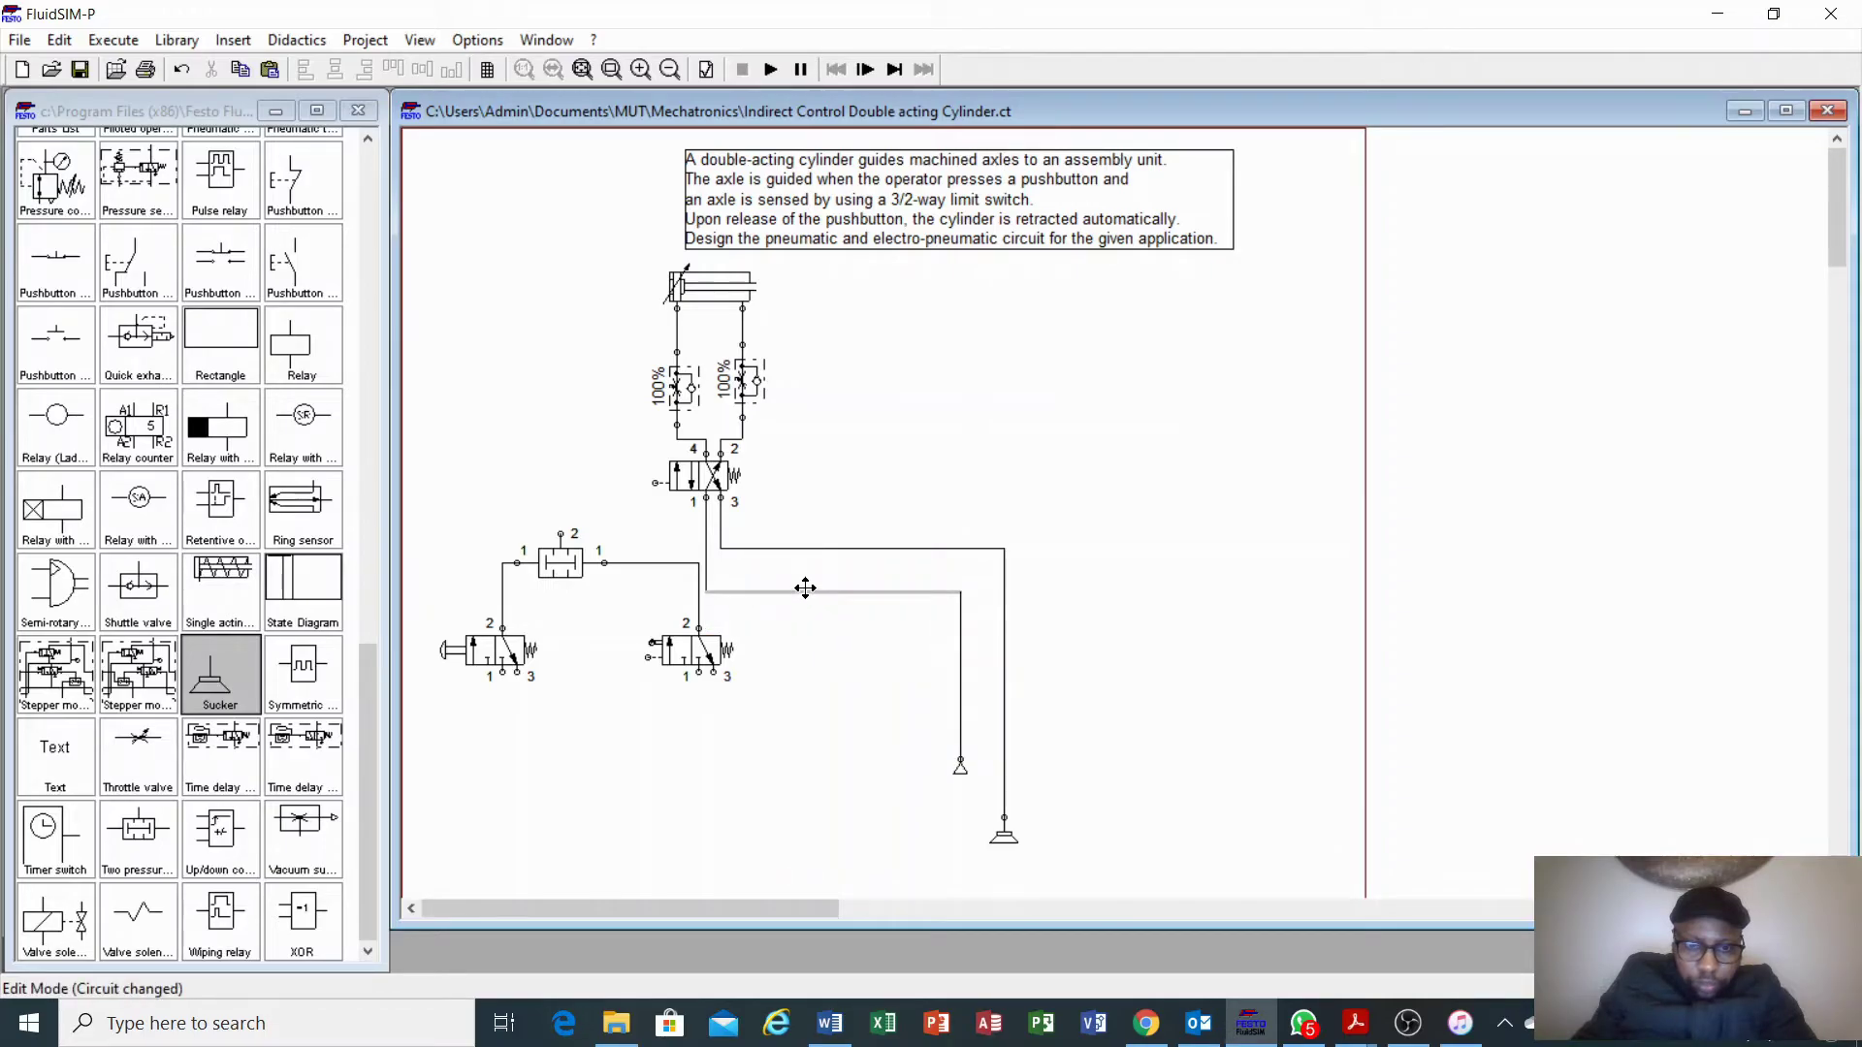
Connect both 3/n way valves to the supply and sucker lines, and the two pressure valve's outlet to the 4/n way valve's pilot port
{"action": "left_click_drag", "start_coordinate": [698, 672], "coordinate": [960, 701]}
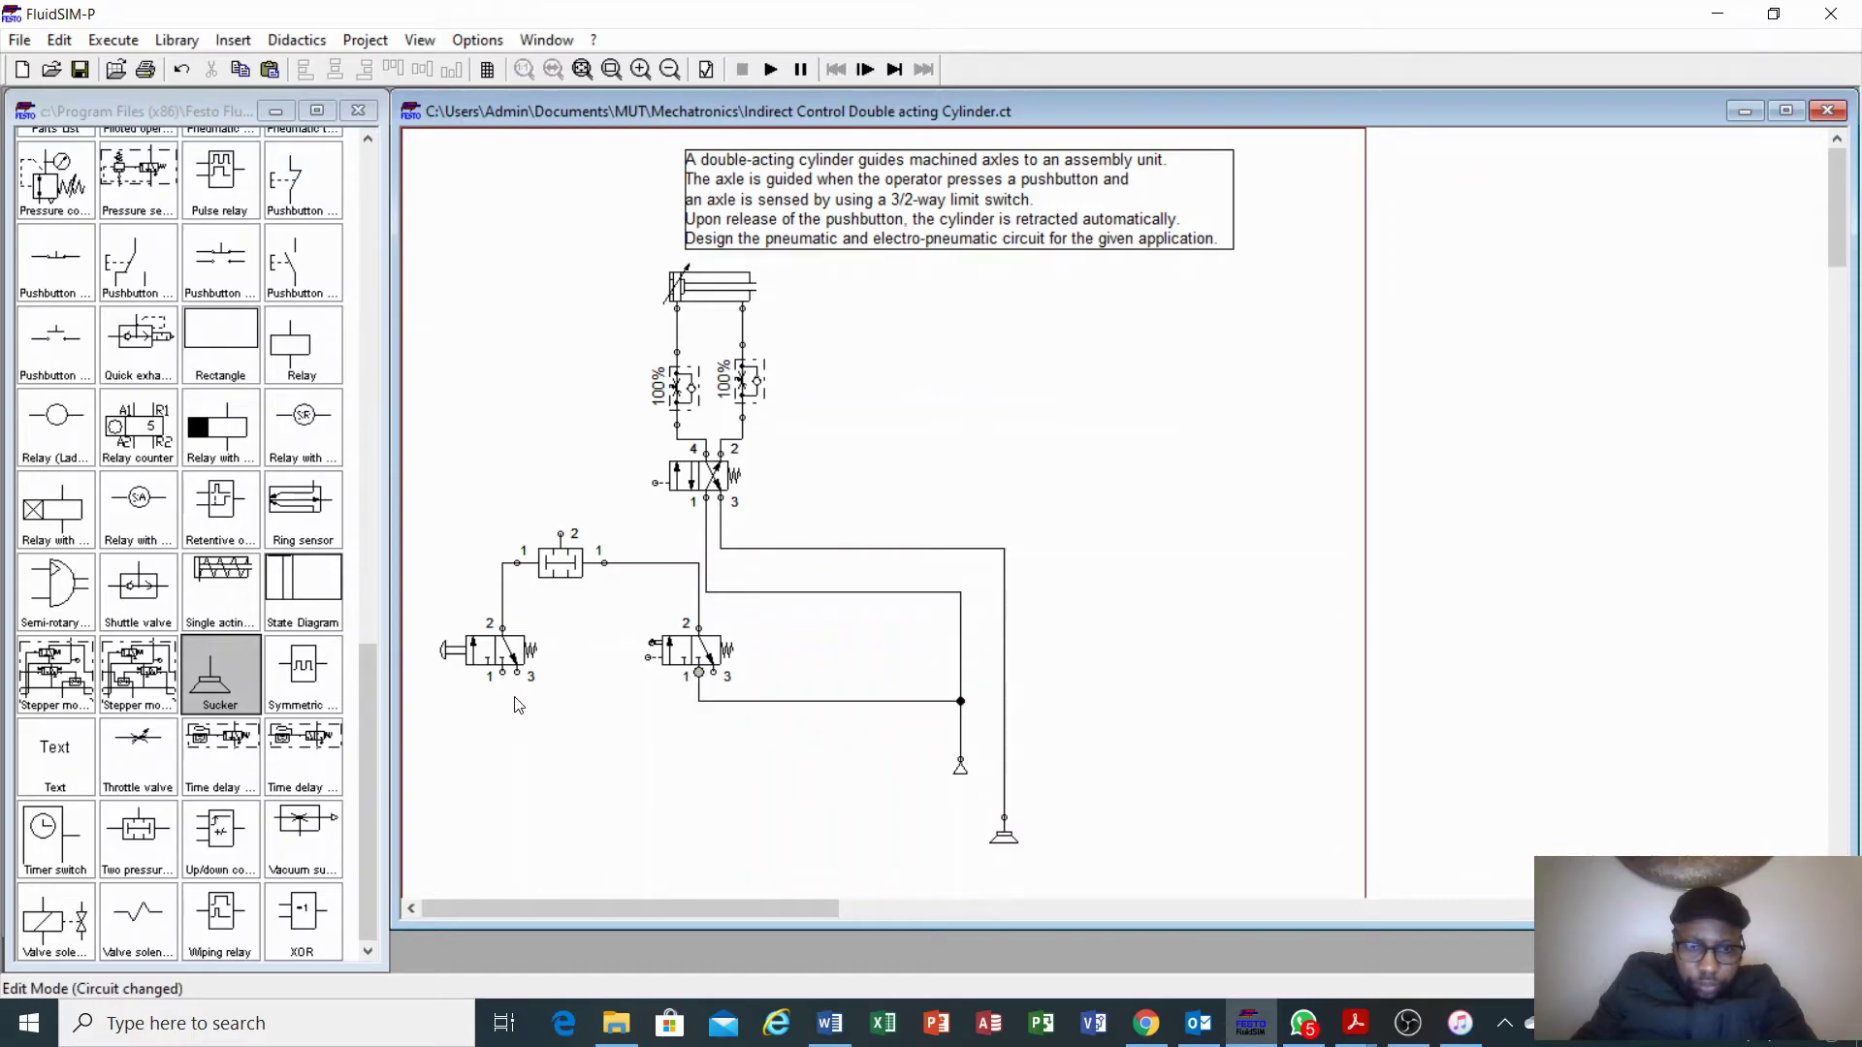
{"action": "left_click_drag", "start_coordinate": [505, 675], "coordinate": [699, 700]}
{"action": "mouse_move", "coordinate": [515, 676]}
{"action": "left_mouse_down"}
{"action": "mouse_move", "coordinate": [740, 747]}
{"action": "mouse_move", "coordinate": [1004, 739]}
{"action": "left_mouse_up"}
{"action": "left_click_drag", "start_coordinate": [713, 671], "coordinate": [714, 737]}
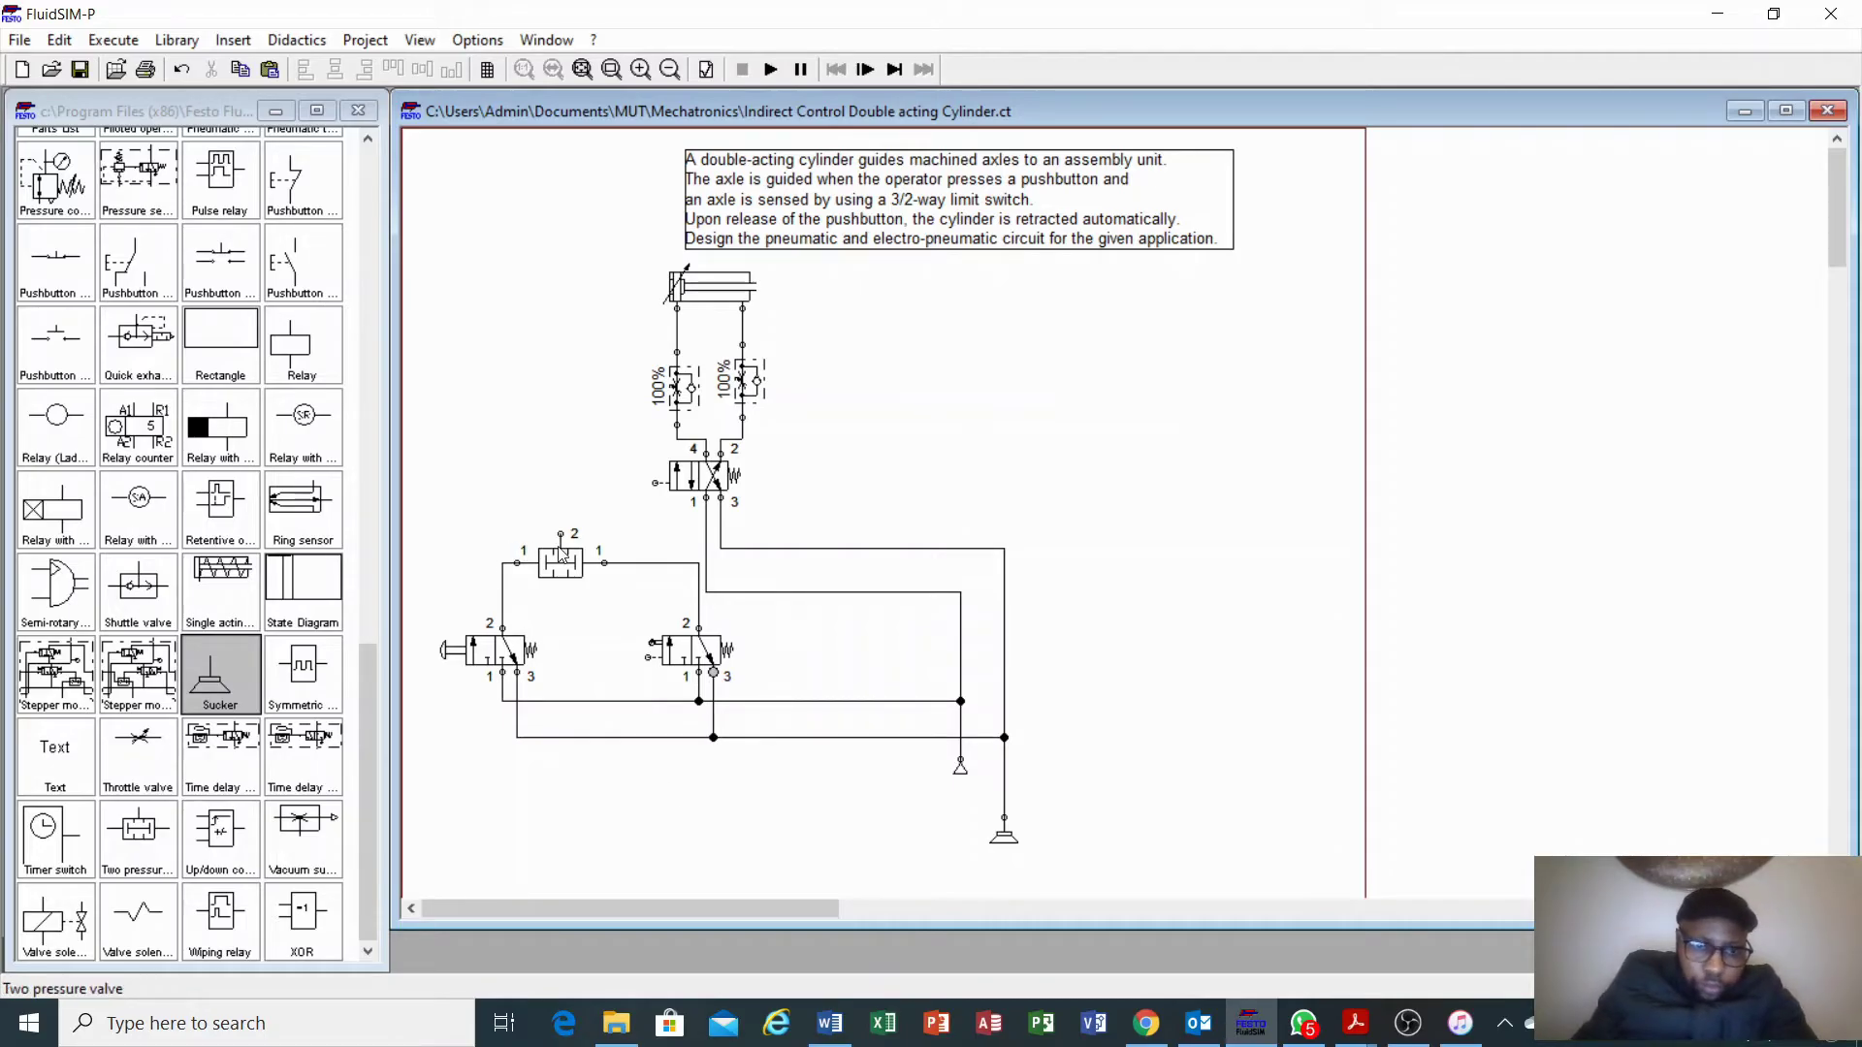
{"action": "left_click_drag", "start_coordinate": [560, 534], "coordinate": [652, 482]}
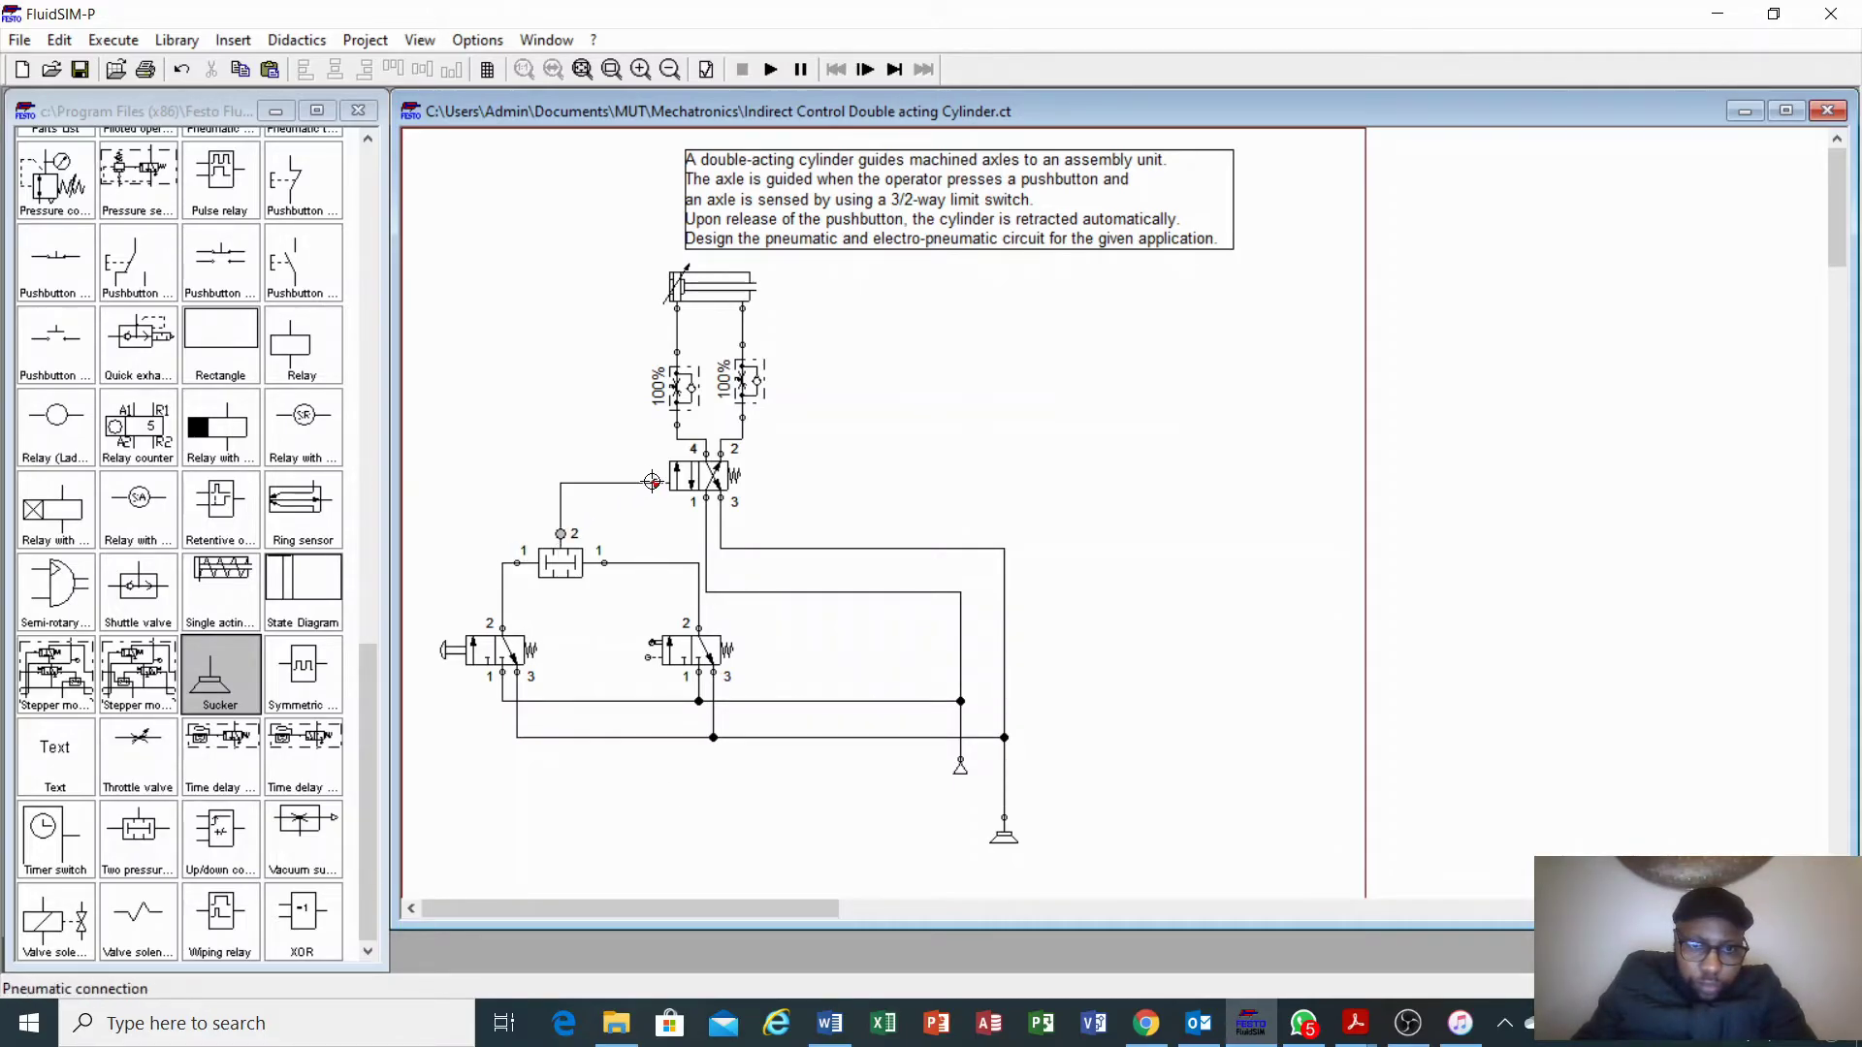
Set the opening level of both one-way flow control valves to 40 %
{"action": "double_click", "coordinate": [689, 405]}
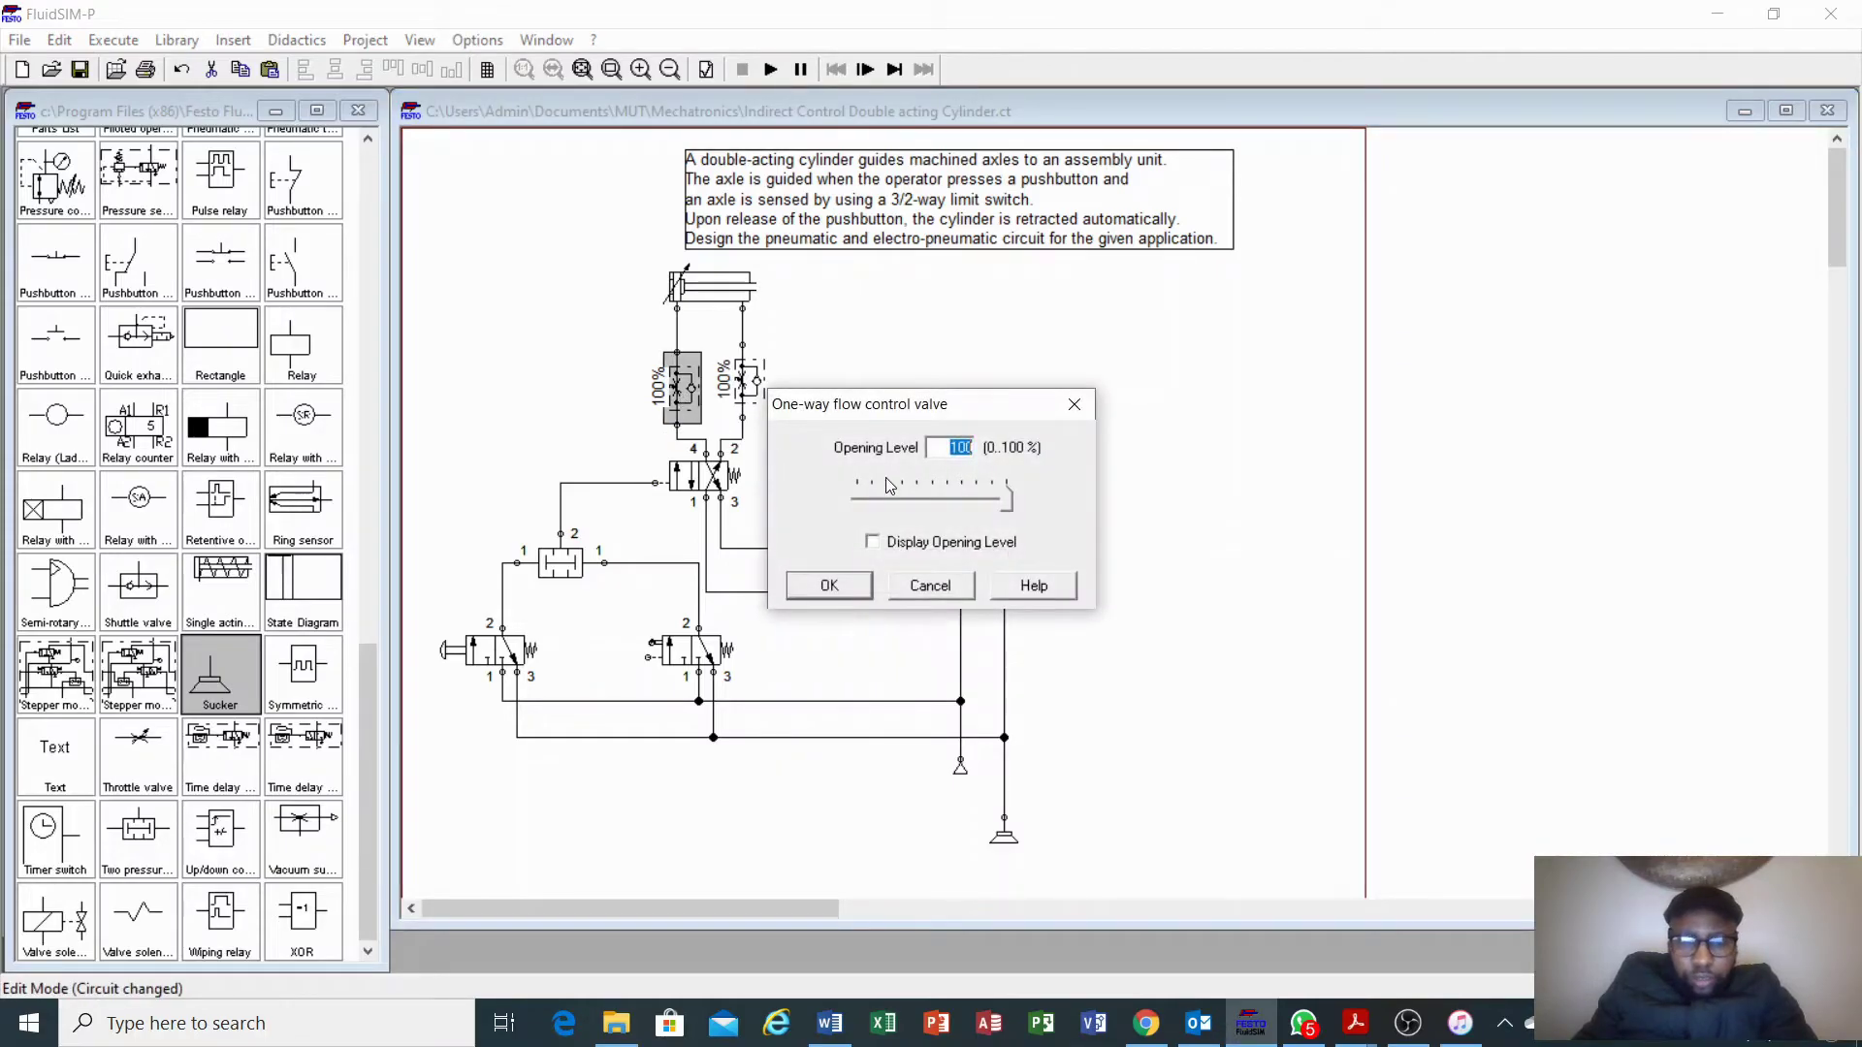
{"action": "type", "text": "40"}
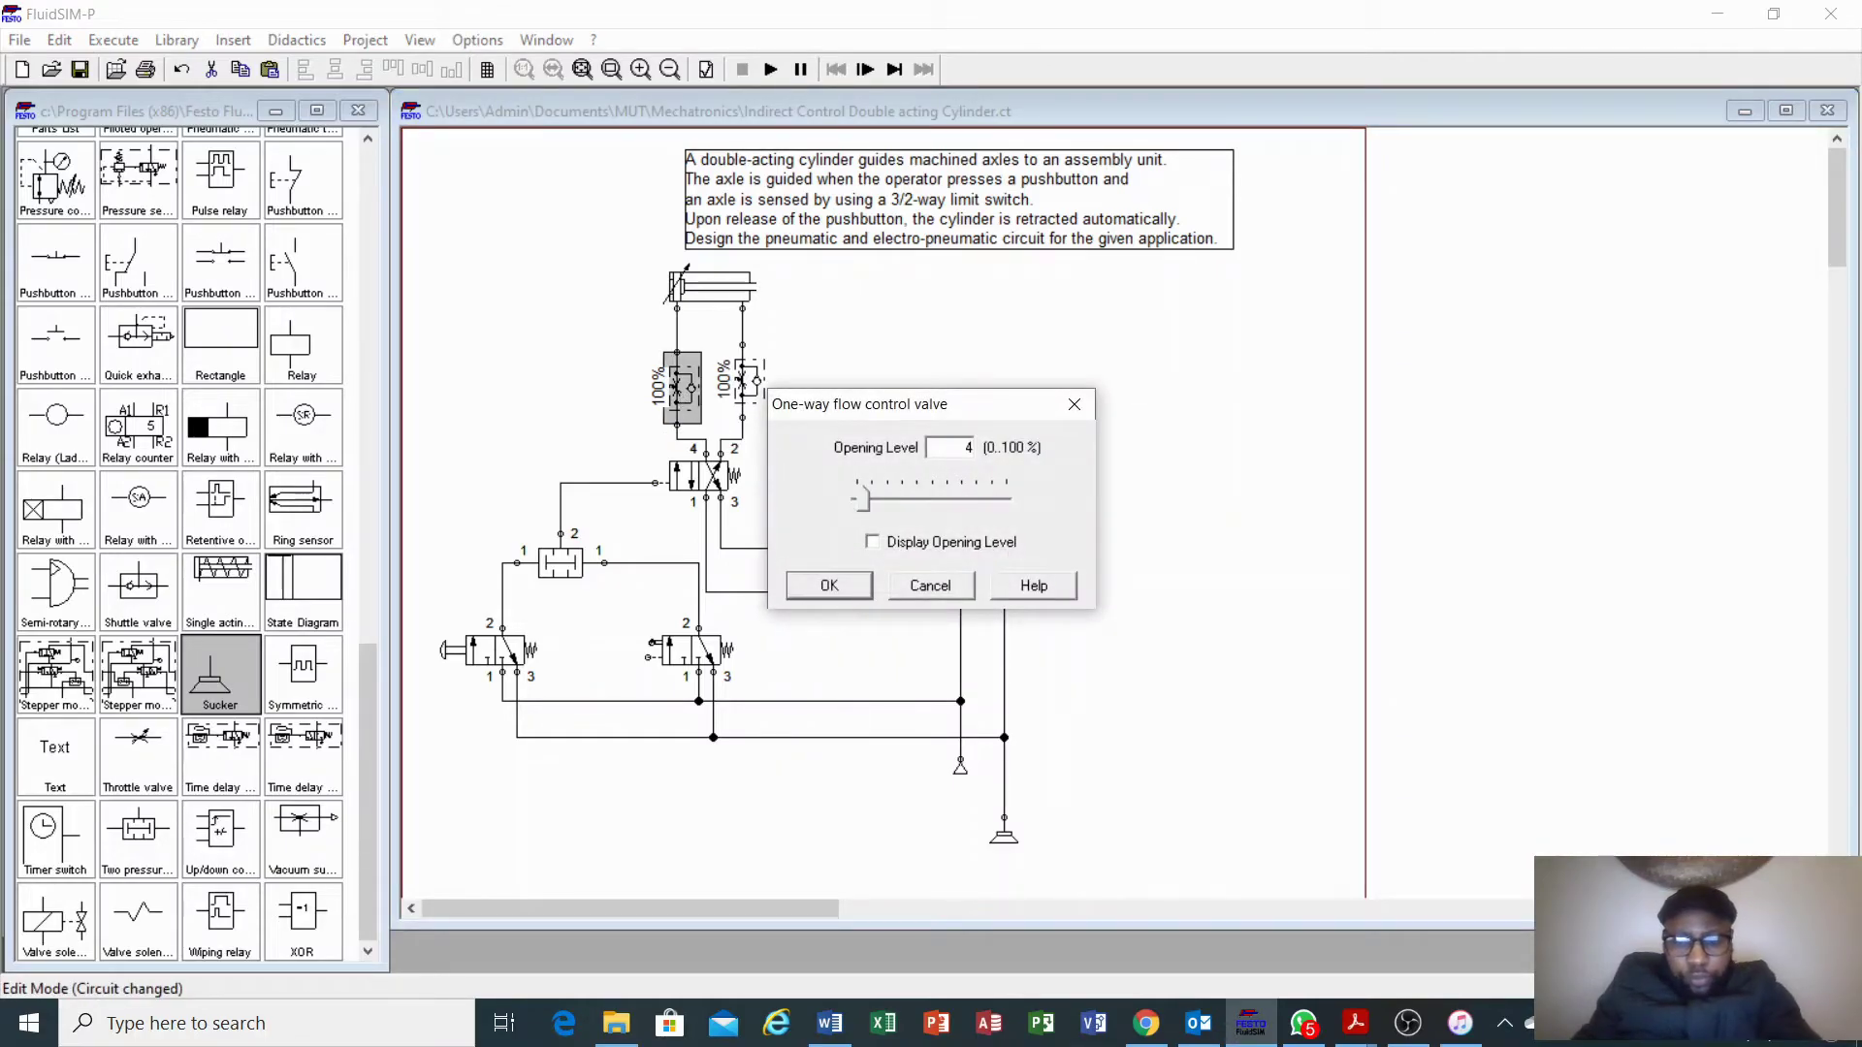
{"action": "left_click", "coordinate": [828, 585]}
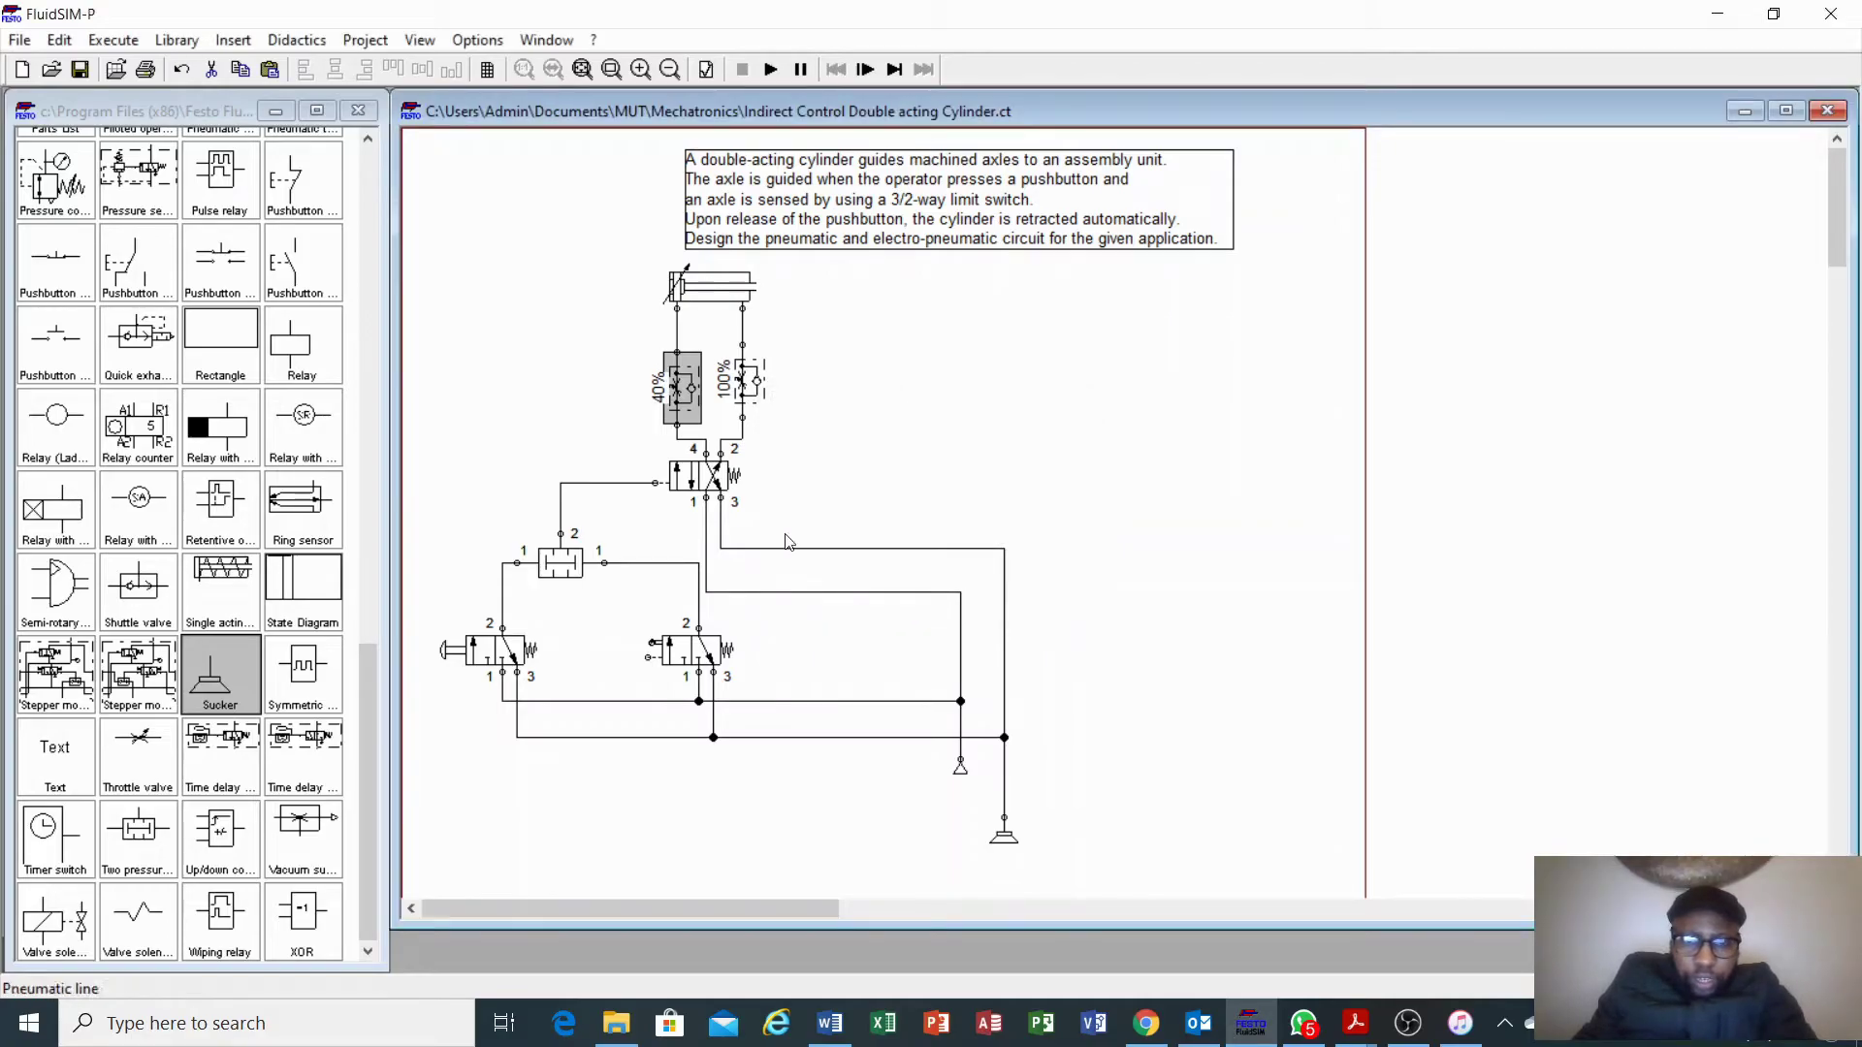
{"action": "double_click", "coordinate": [746, 381]}
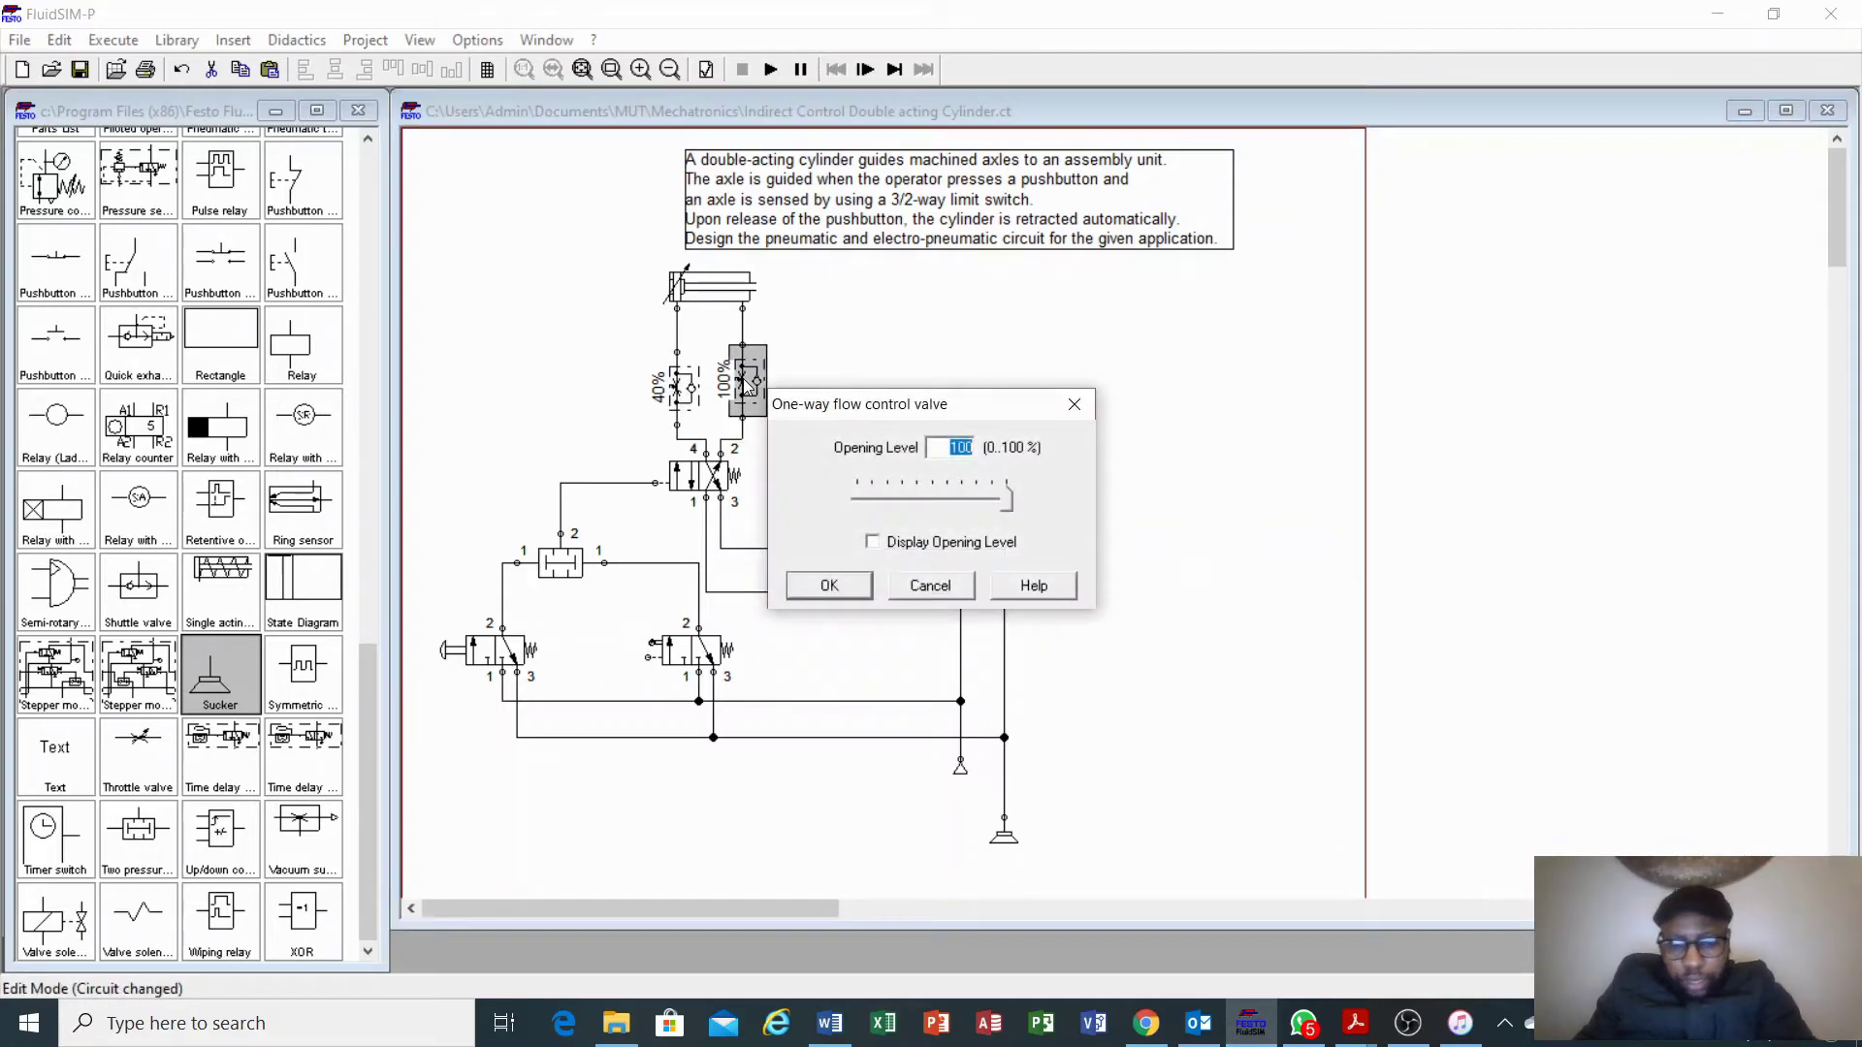
{"action": "type", "text": "40"}
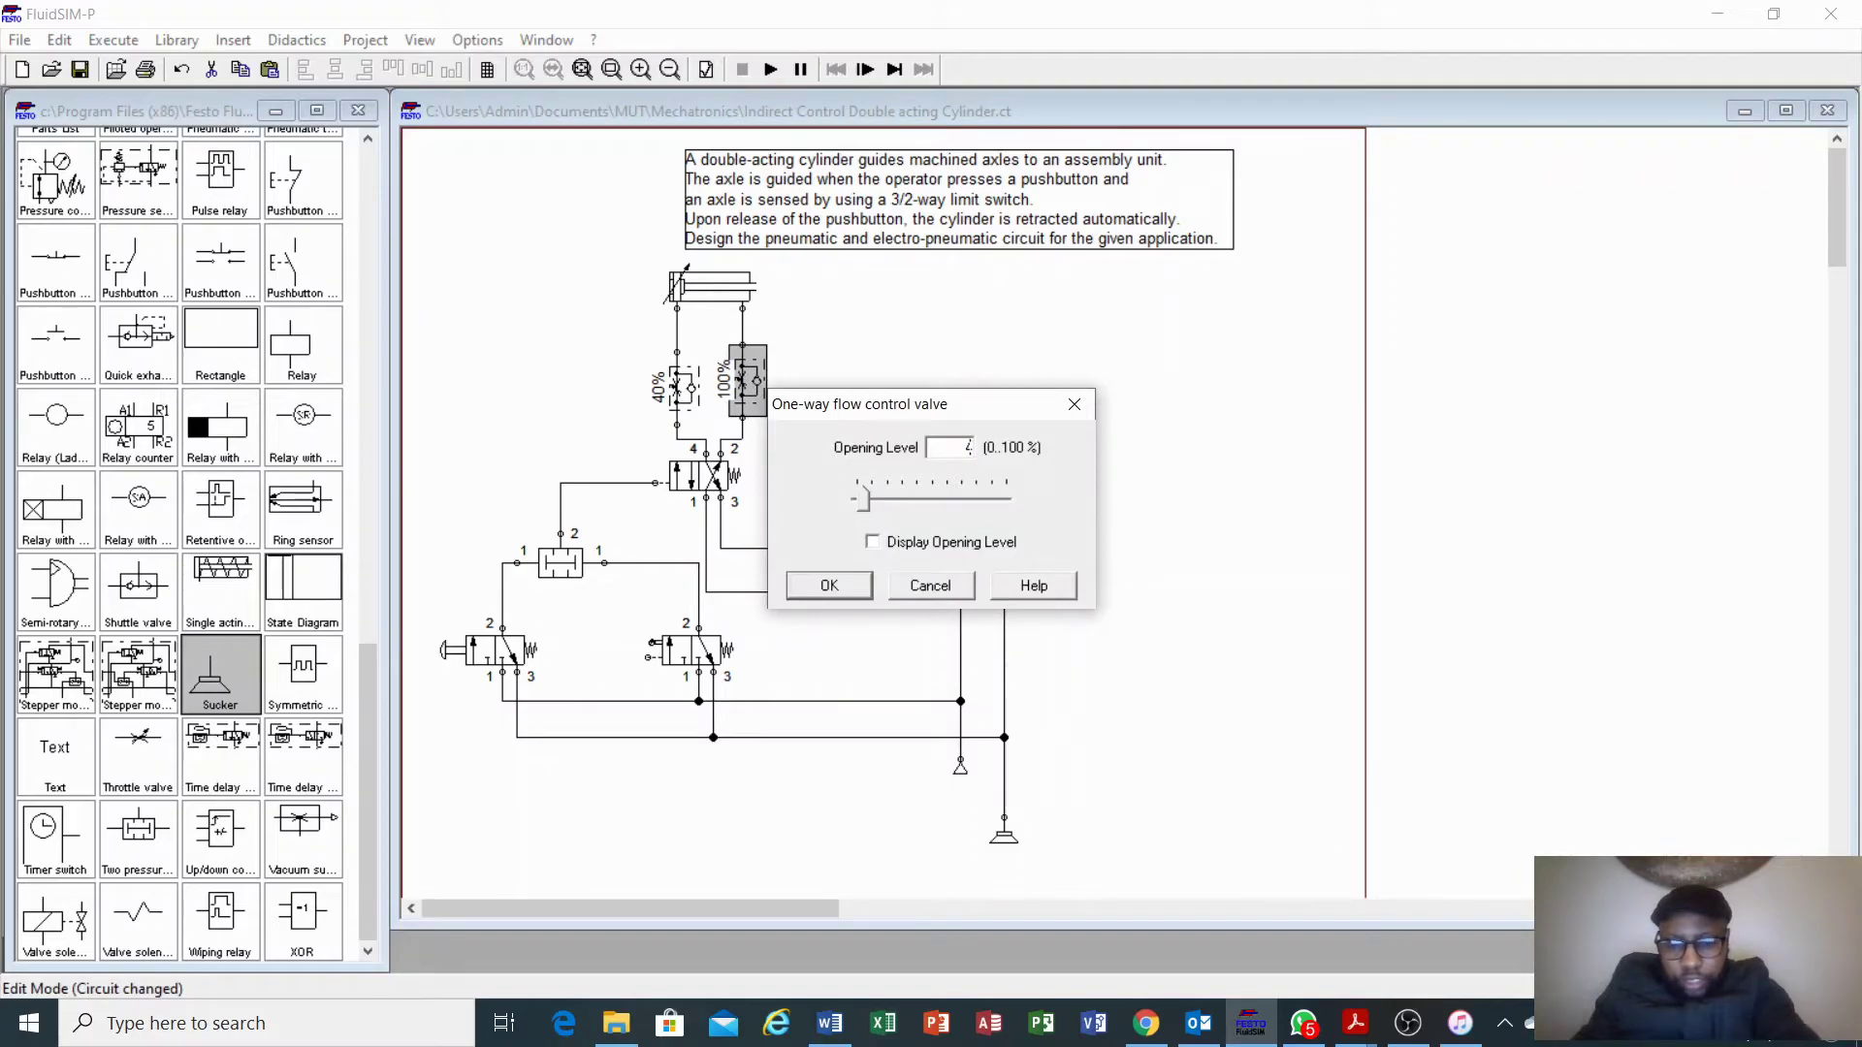
{"action": "left_click", "coordinate": [830, 585]}
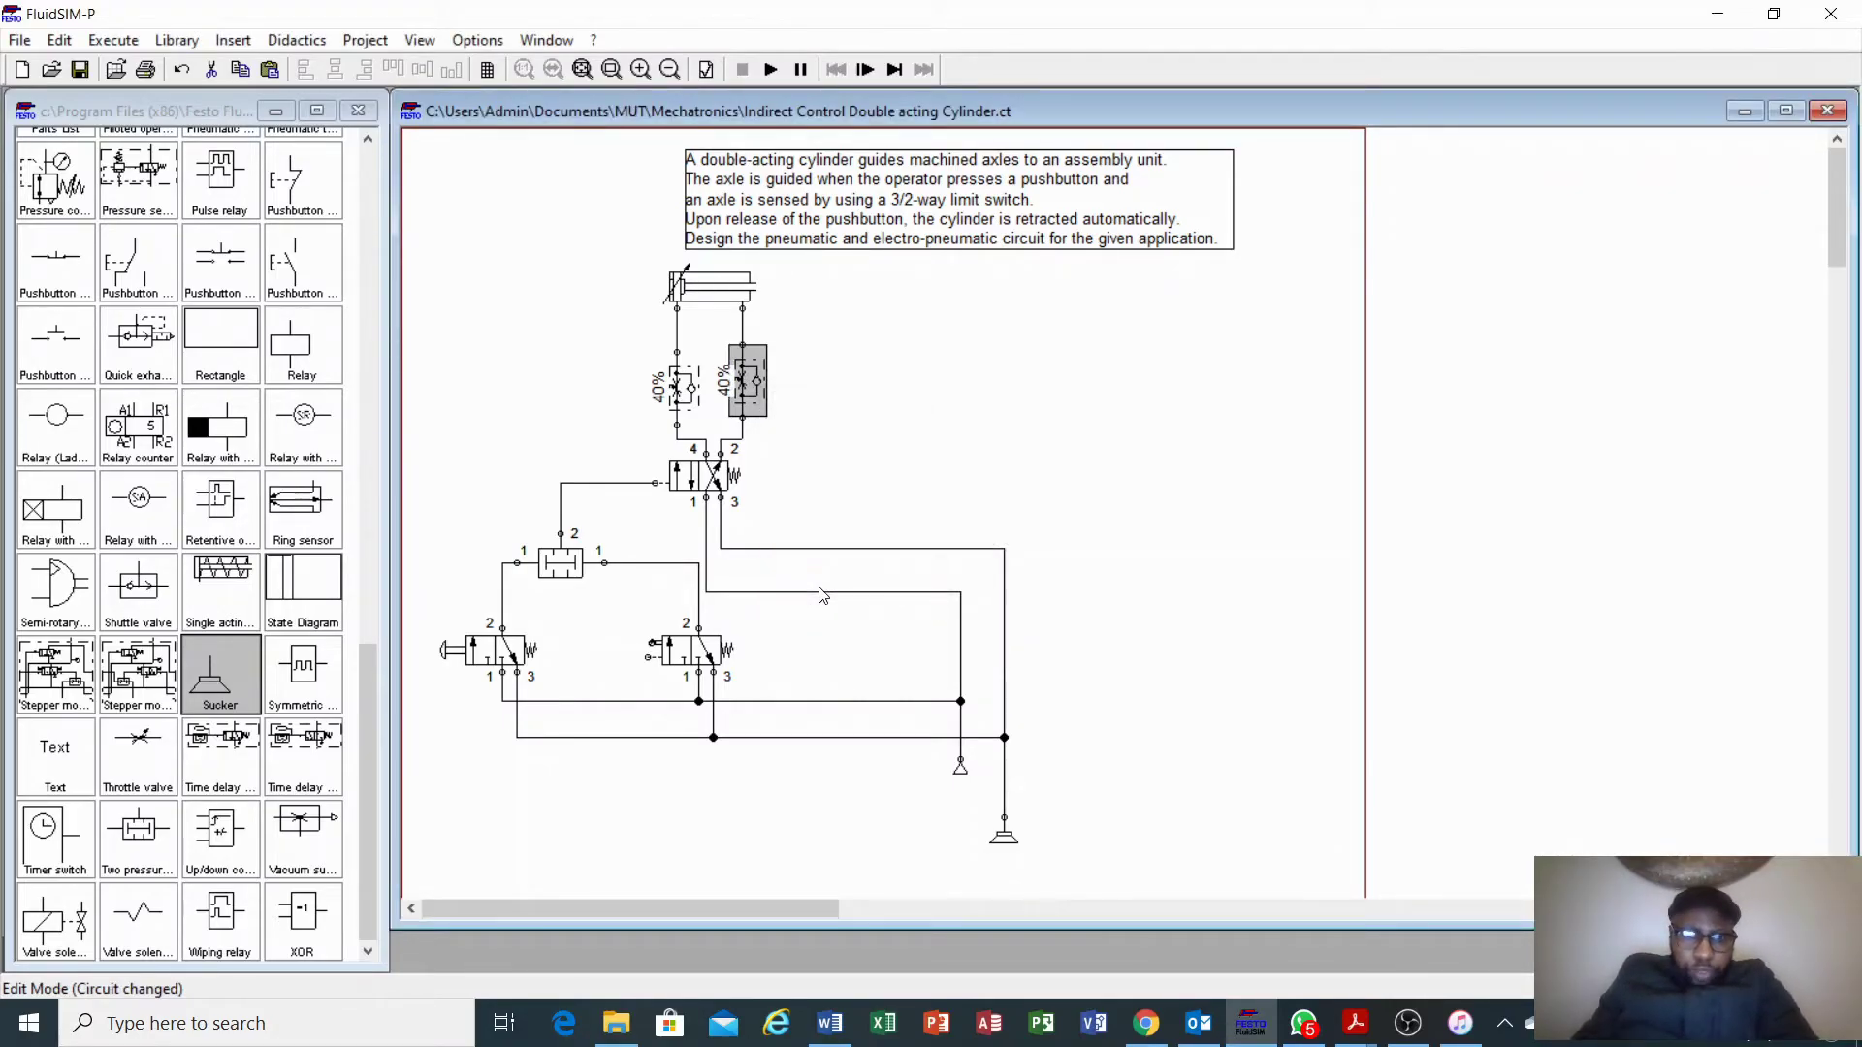
Start the simulation despite the warnings and actuate the pushbutton valve to test the cylinder's response
{"action": "left_click", "coordinate": [770, 69]}
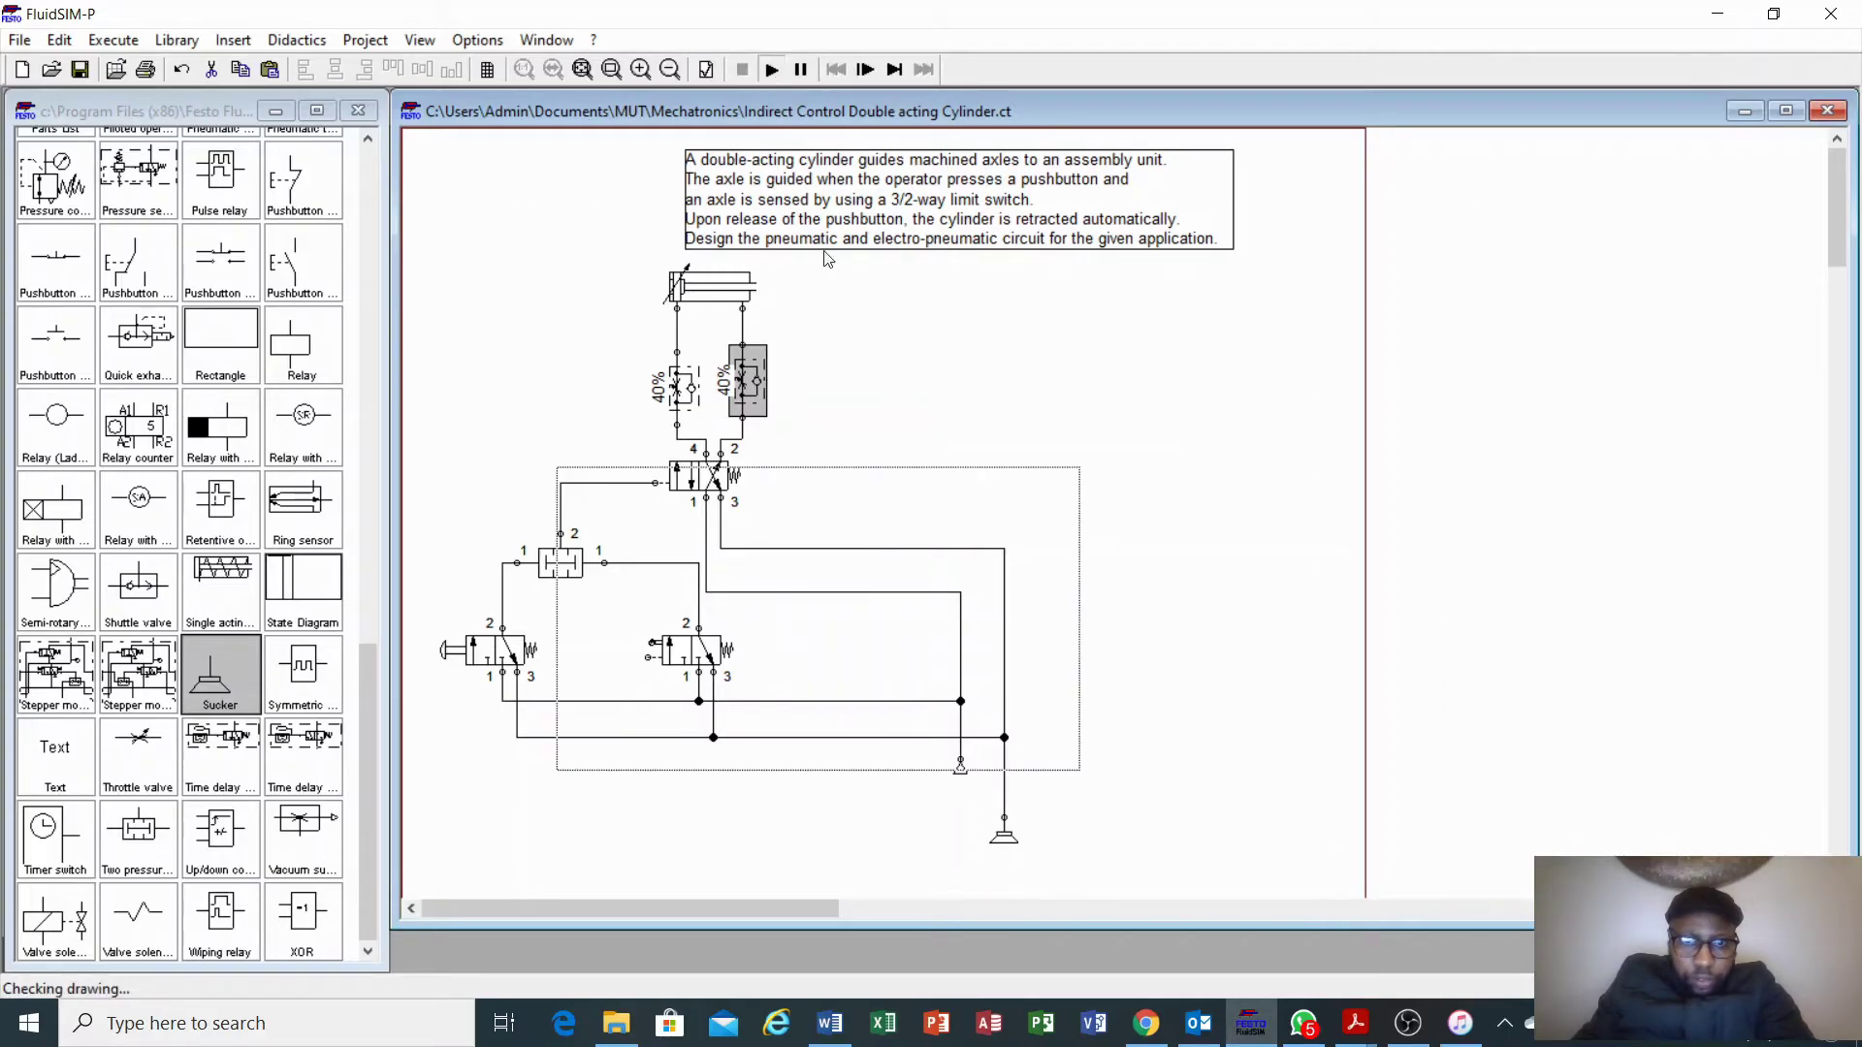
{"action": "left_click", "coordinate": [838, 547]}
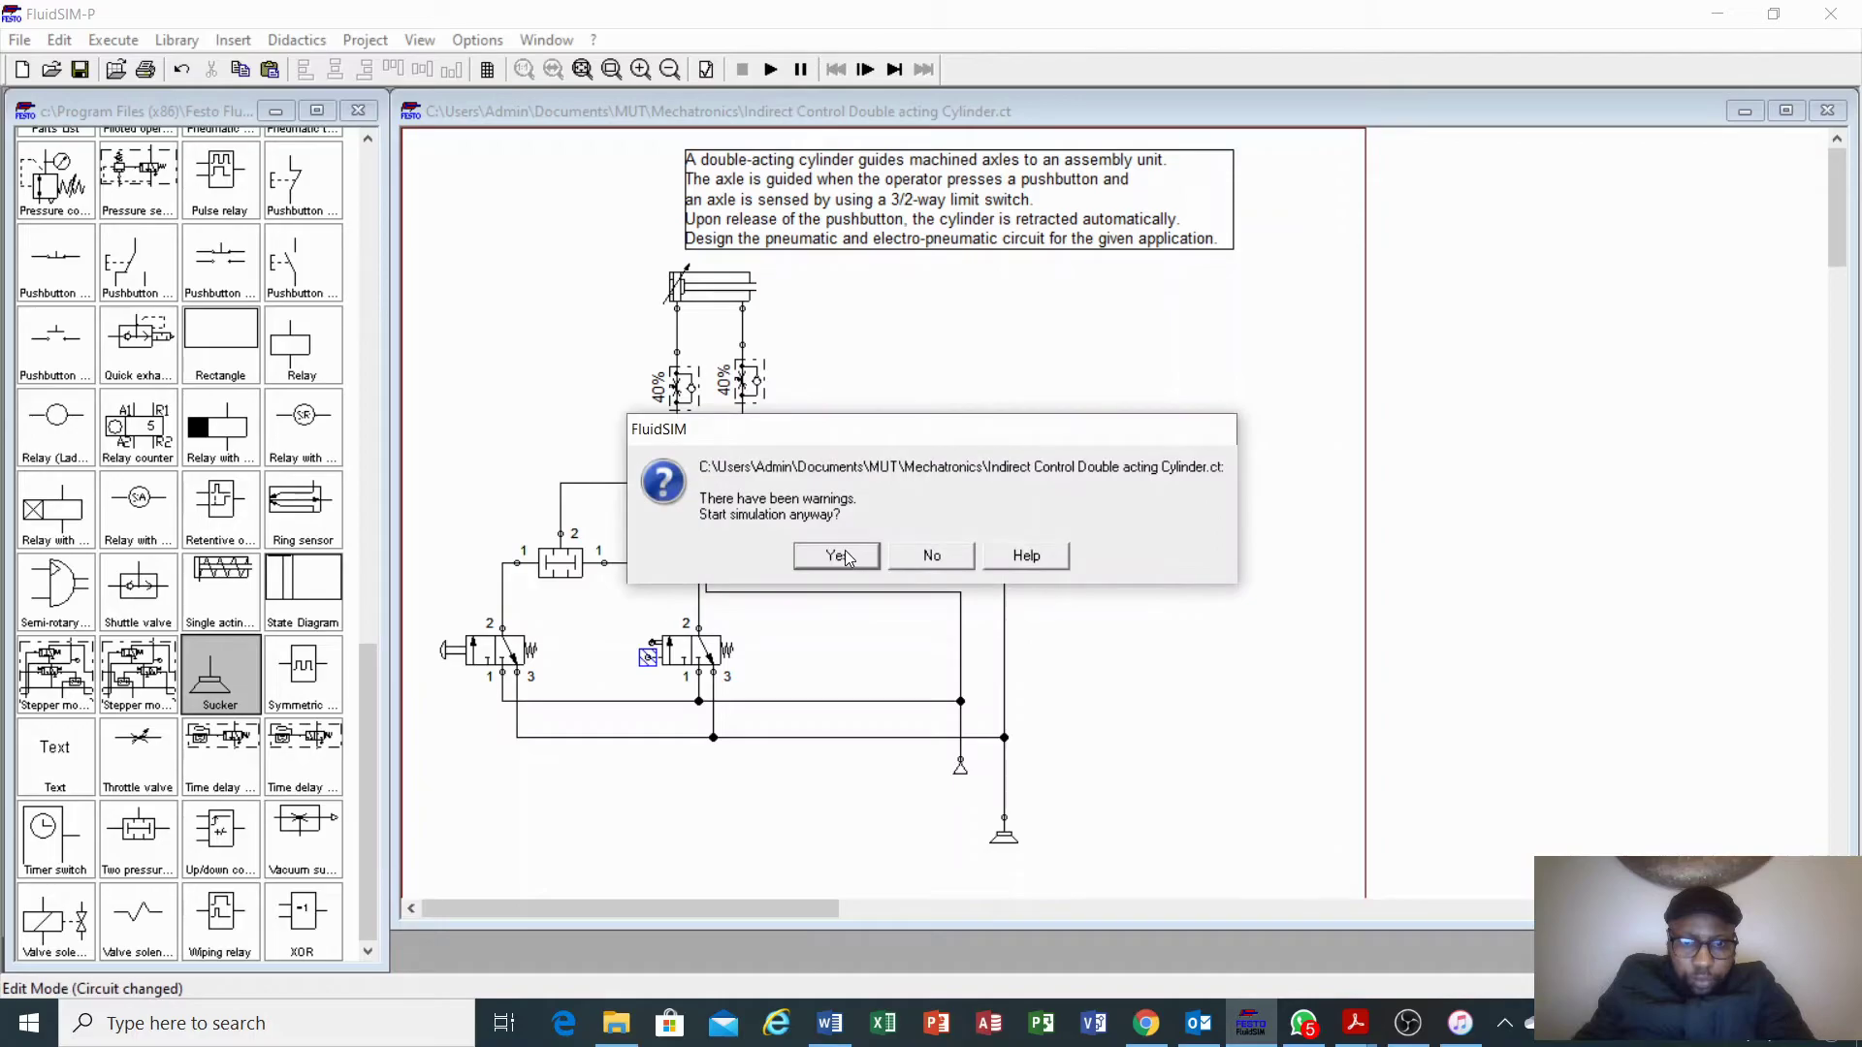
{"action": "left_click", "coordinate": [840, 556]}
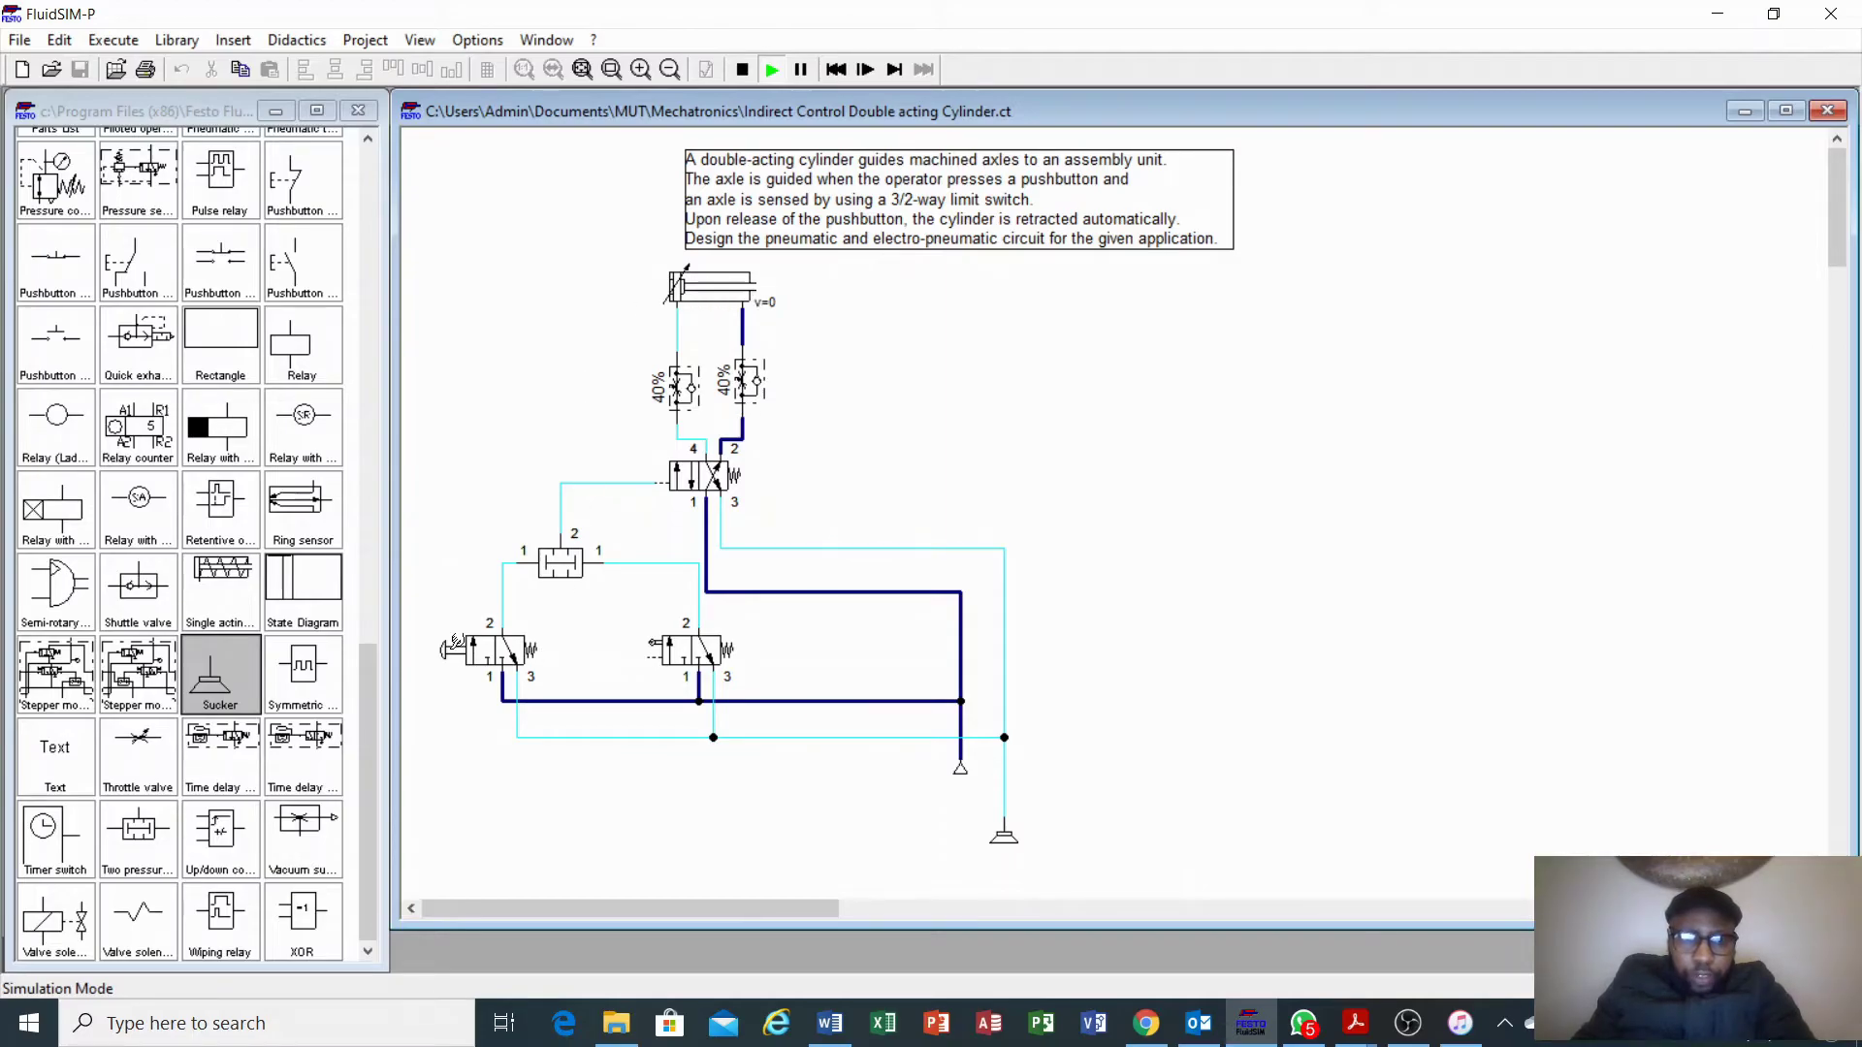
{"action": "left_click", "coordinate": [454, 639]}
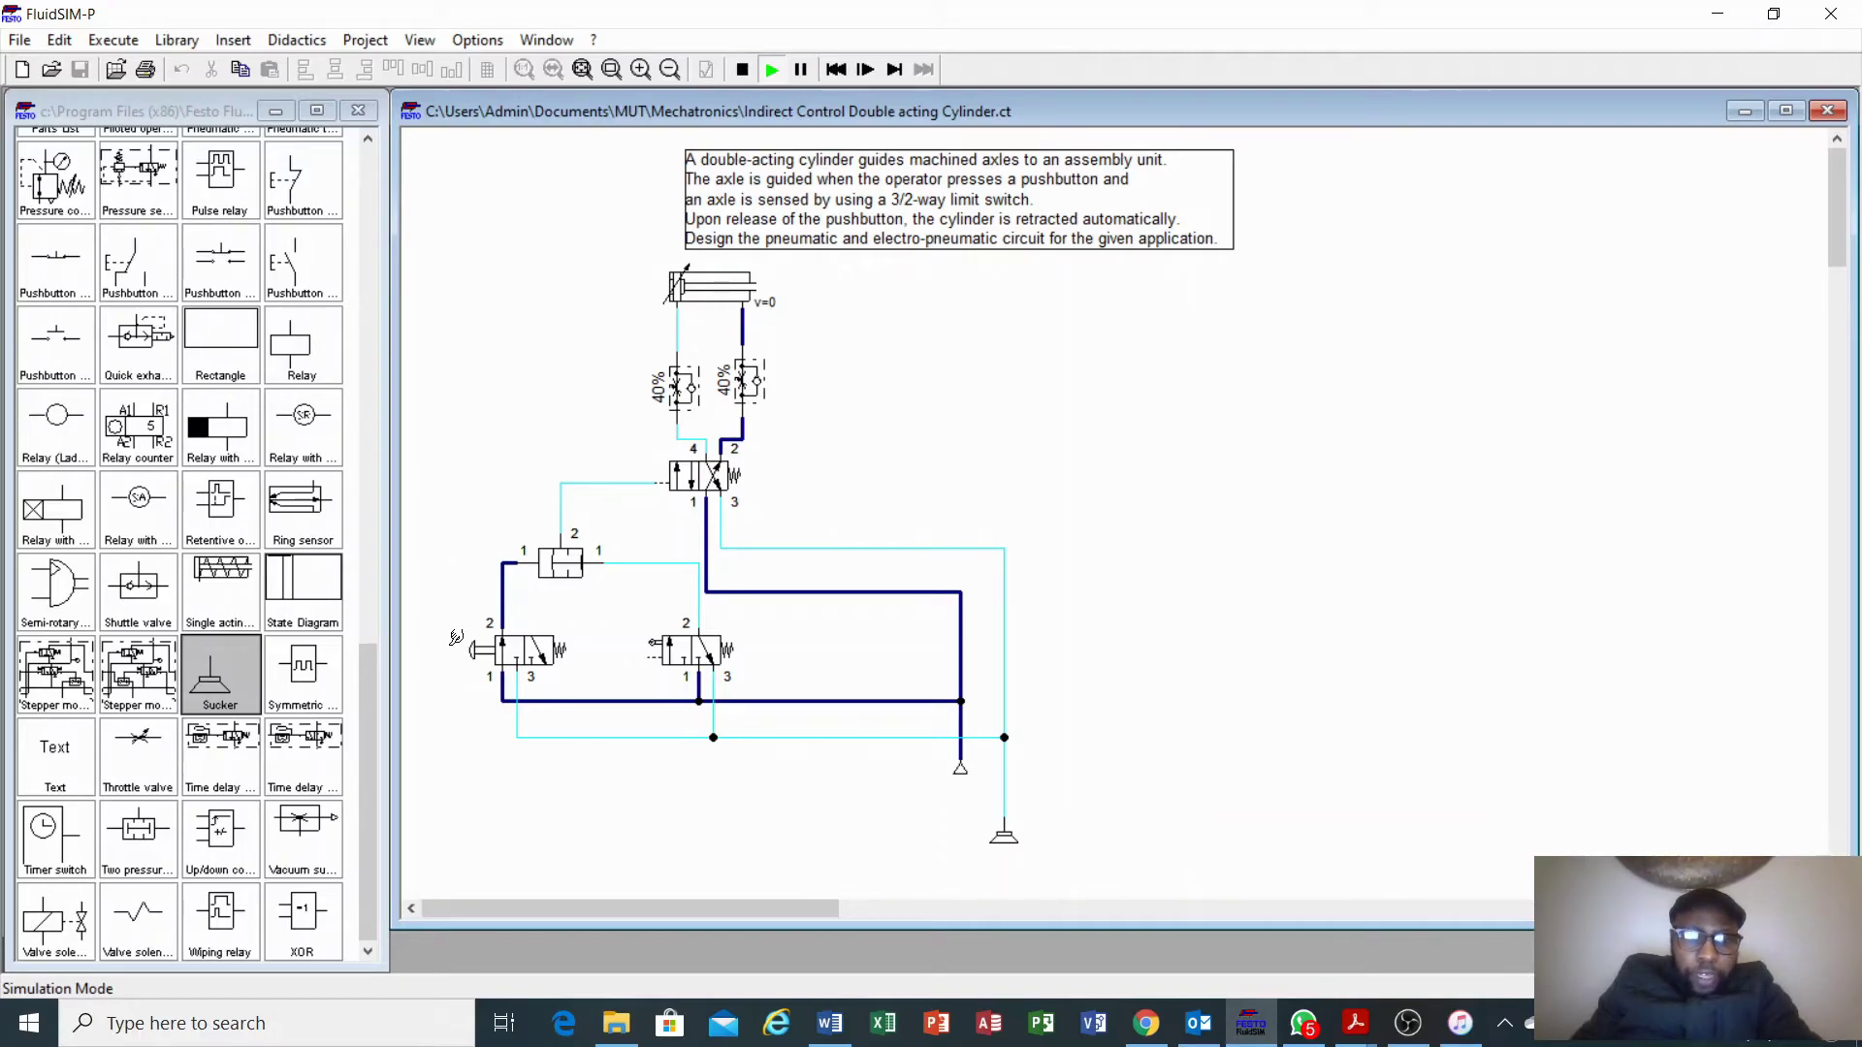
{"action": "left_click_drag", "start_coordinate": [456, 637], "coordinate": [456, 637]}
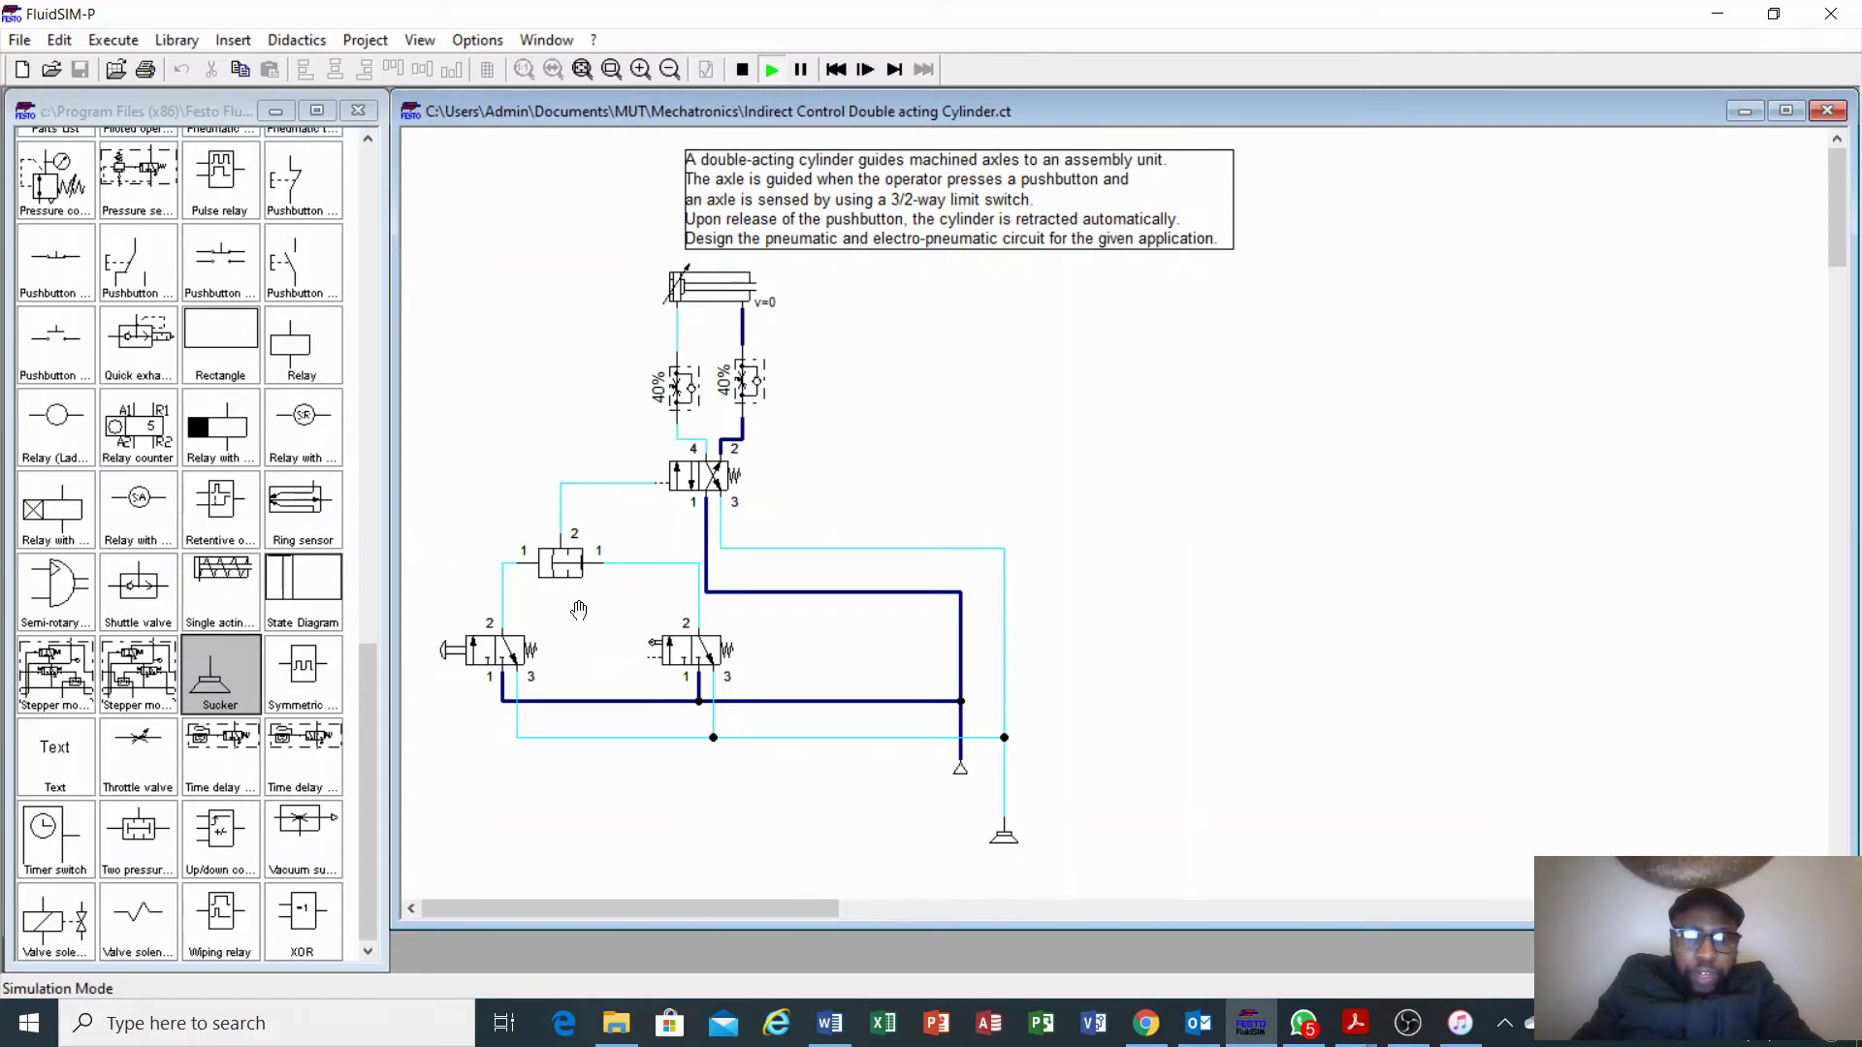
Stop the simulation and connect the roller valve's pilot port to the line between the pushbutton valve's port 2 and the two pressure valve
{"action": "left_click", "coordinate": [745, 68]}
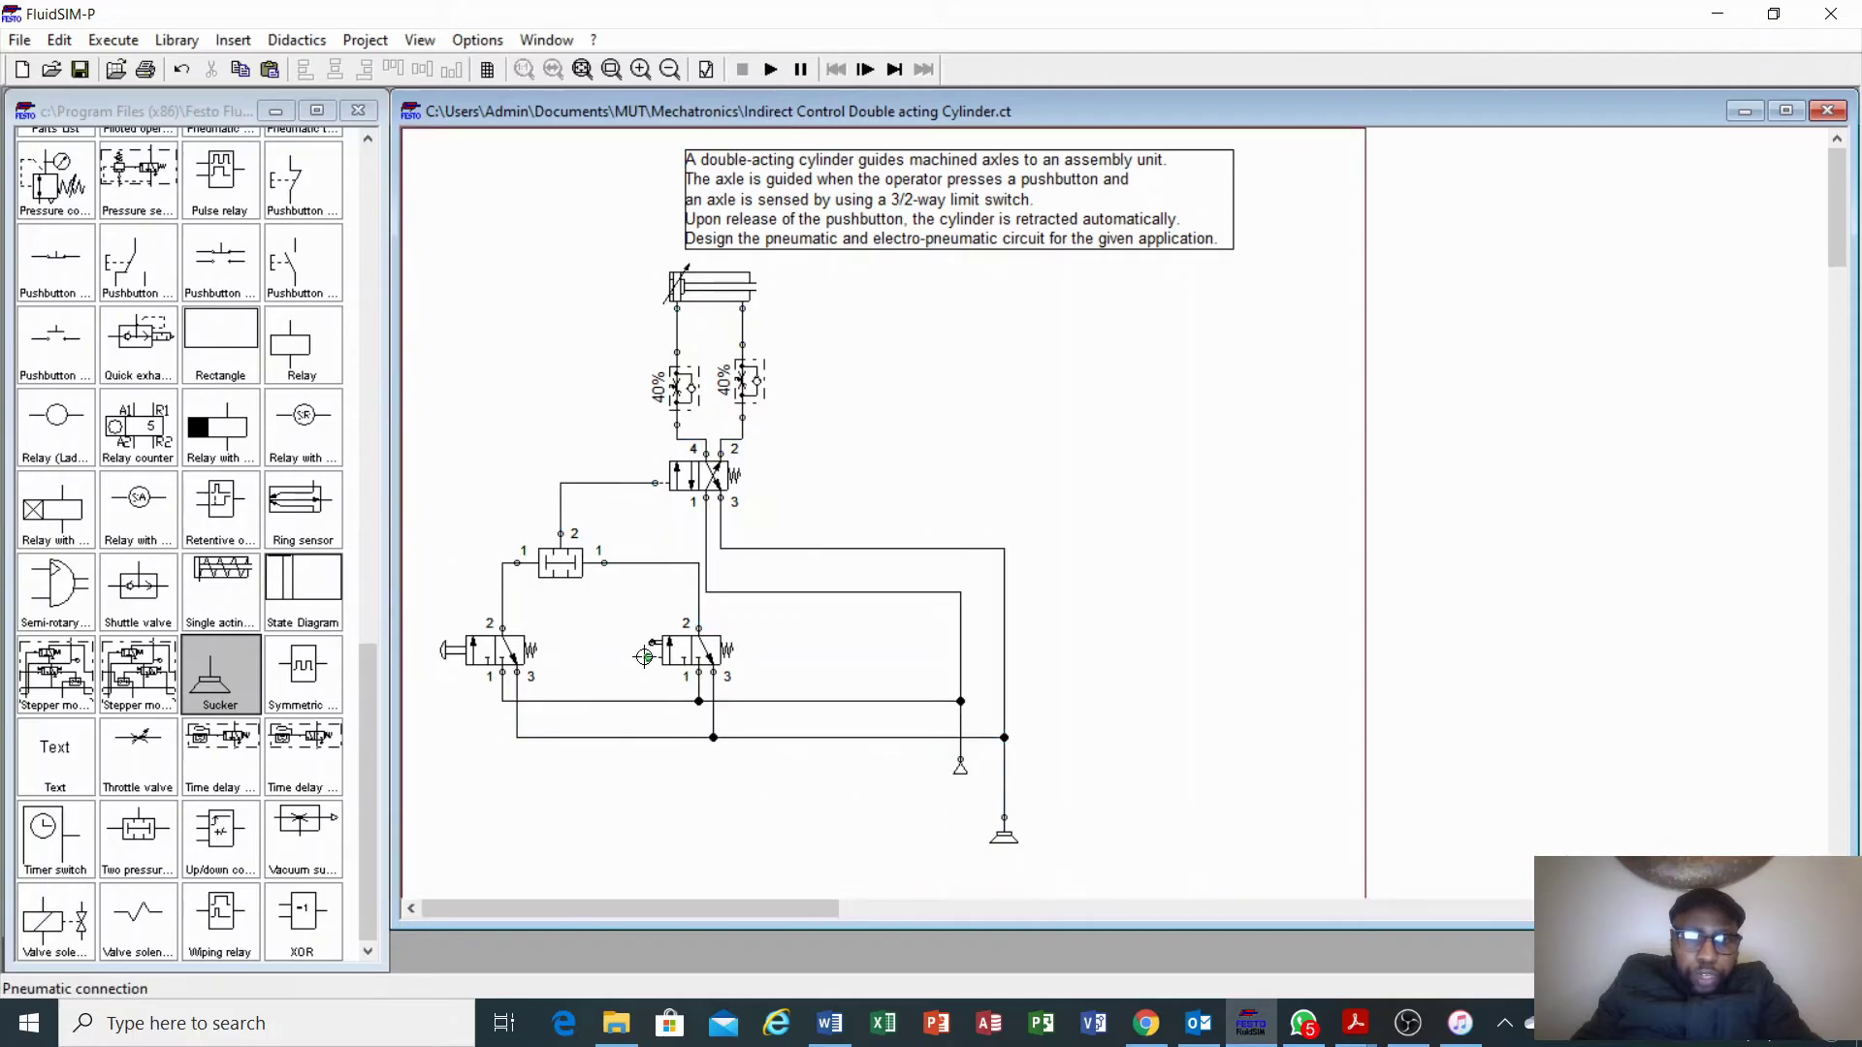
{"action": "left_click_drag", "start_coordinate": [648, 658], "coordinate": [502, 601]}
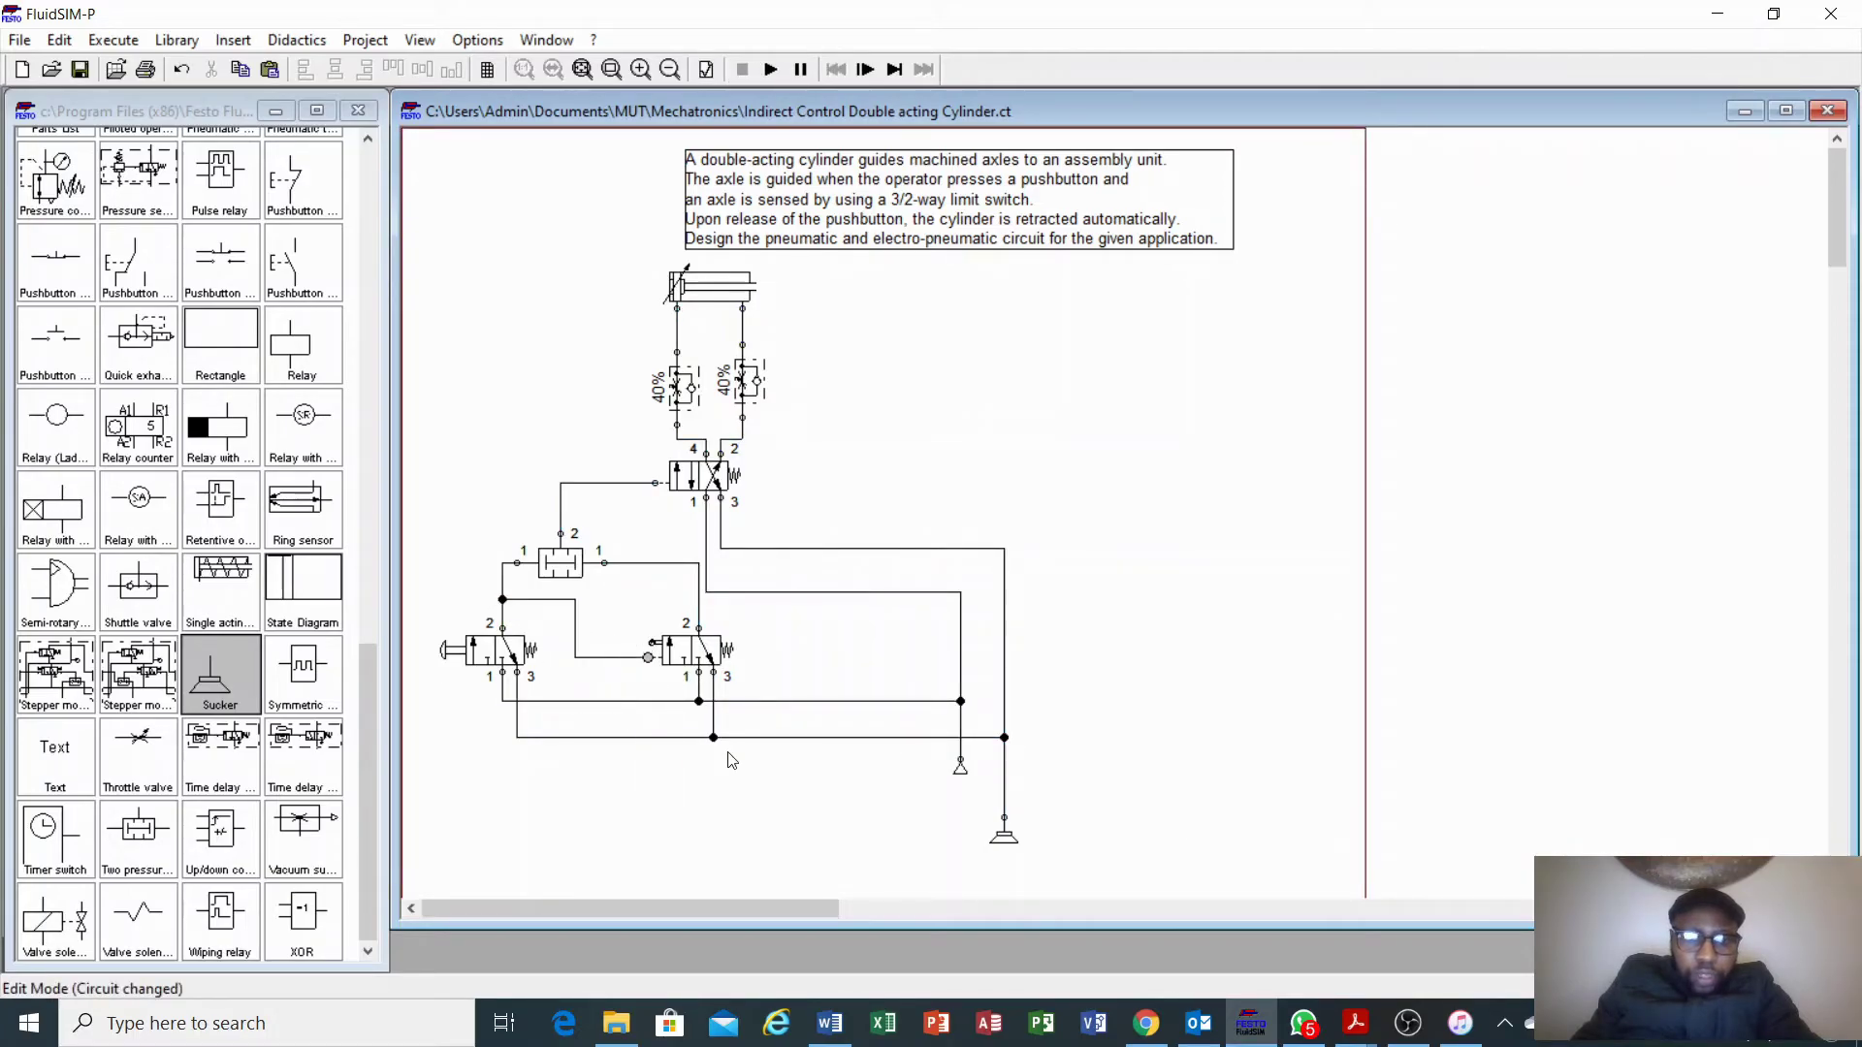
Rerun the simulation and actuate the pushbutton valve to check the cylinder's extension and retraction with the added pilot line
{"action": "left_click", "coordinate": [772, 69]}
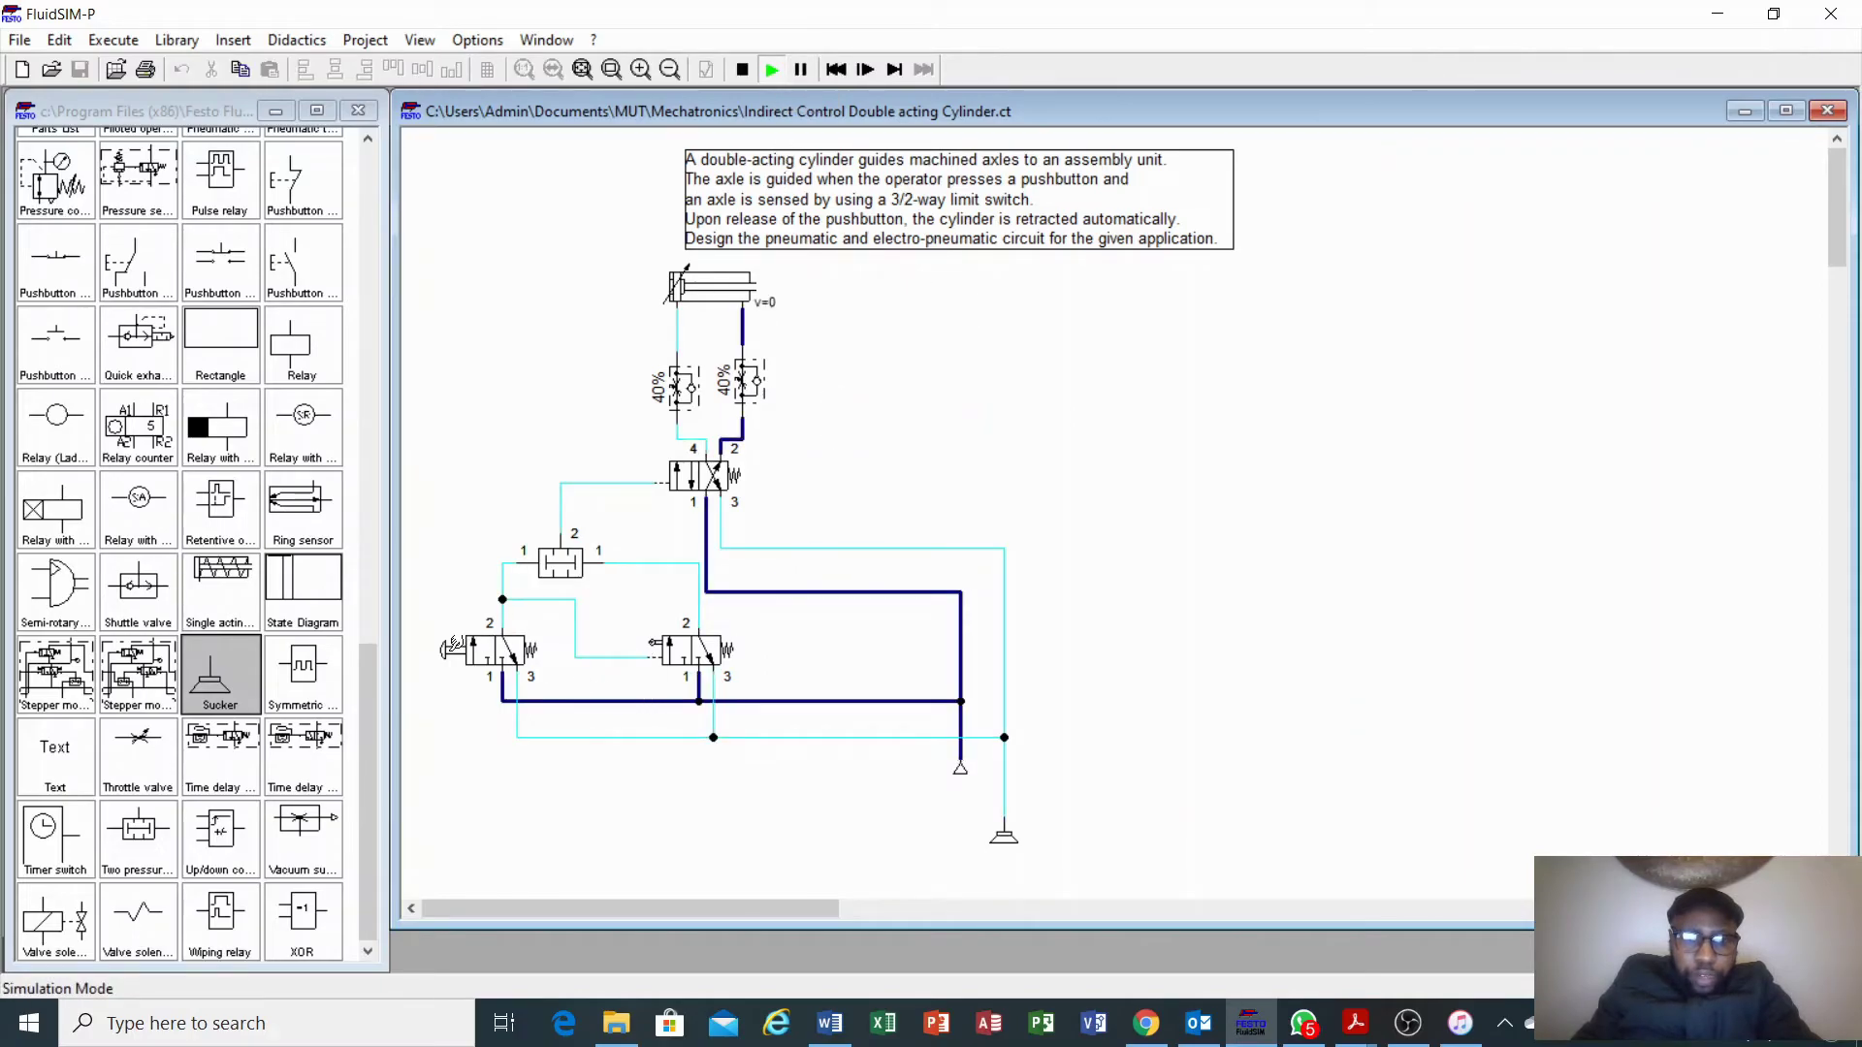
{"action": "left_click", "coordinate": [452, 644]}
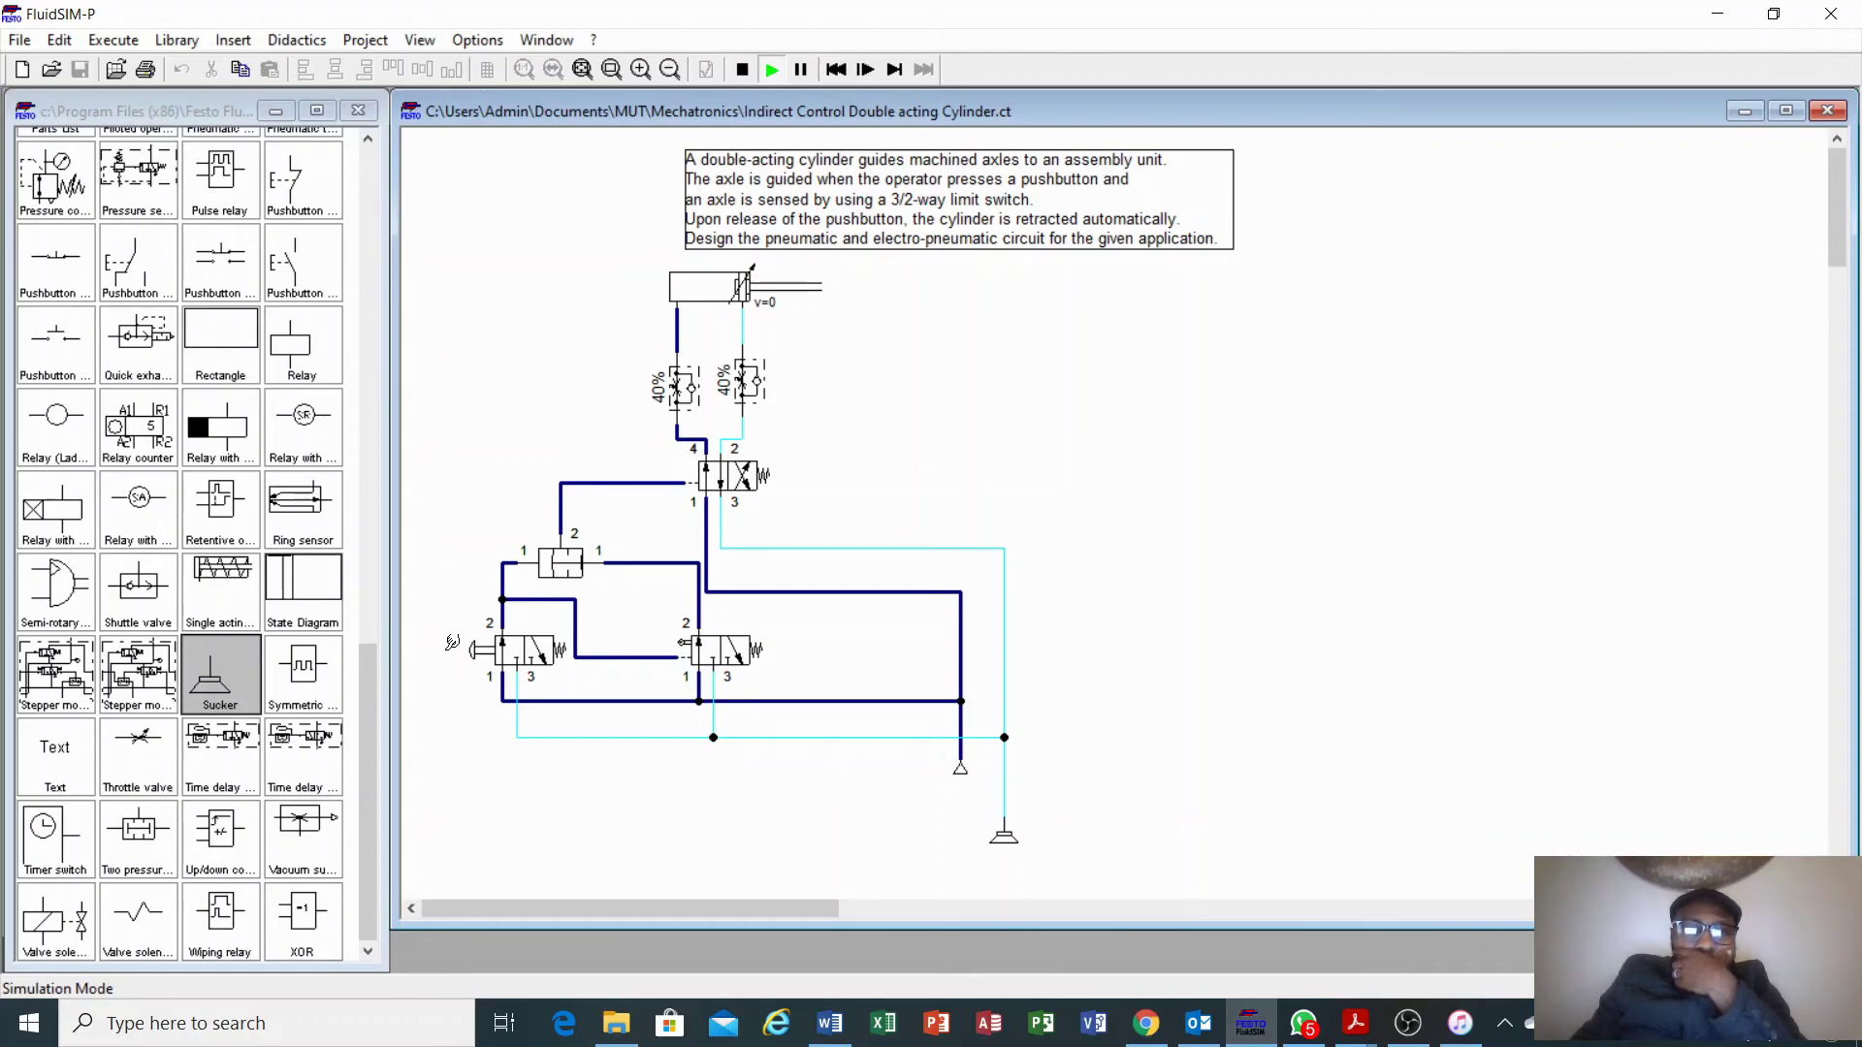
{"action": "left_click", "coordinate": [452, 642]}
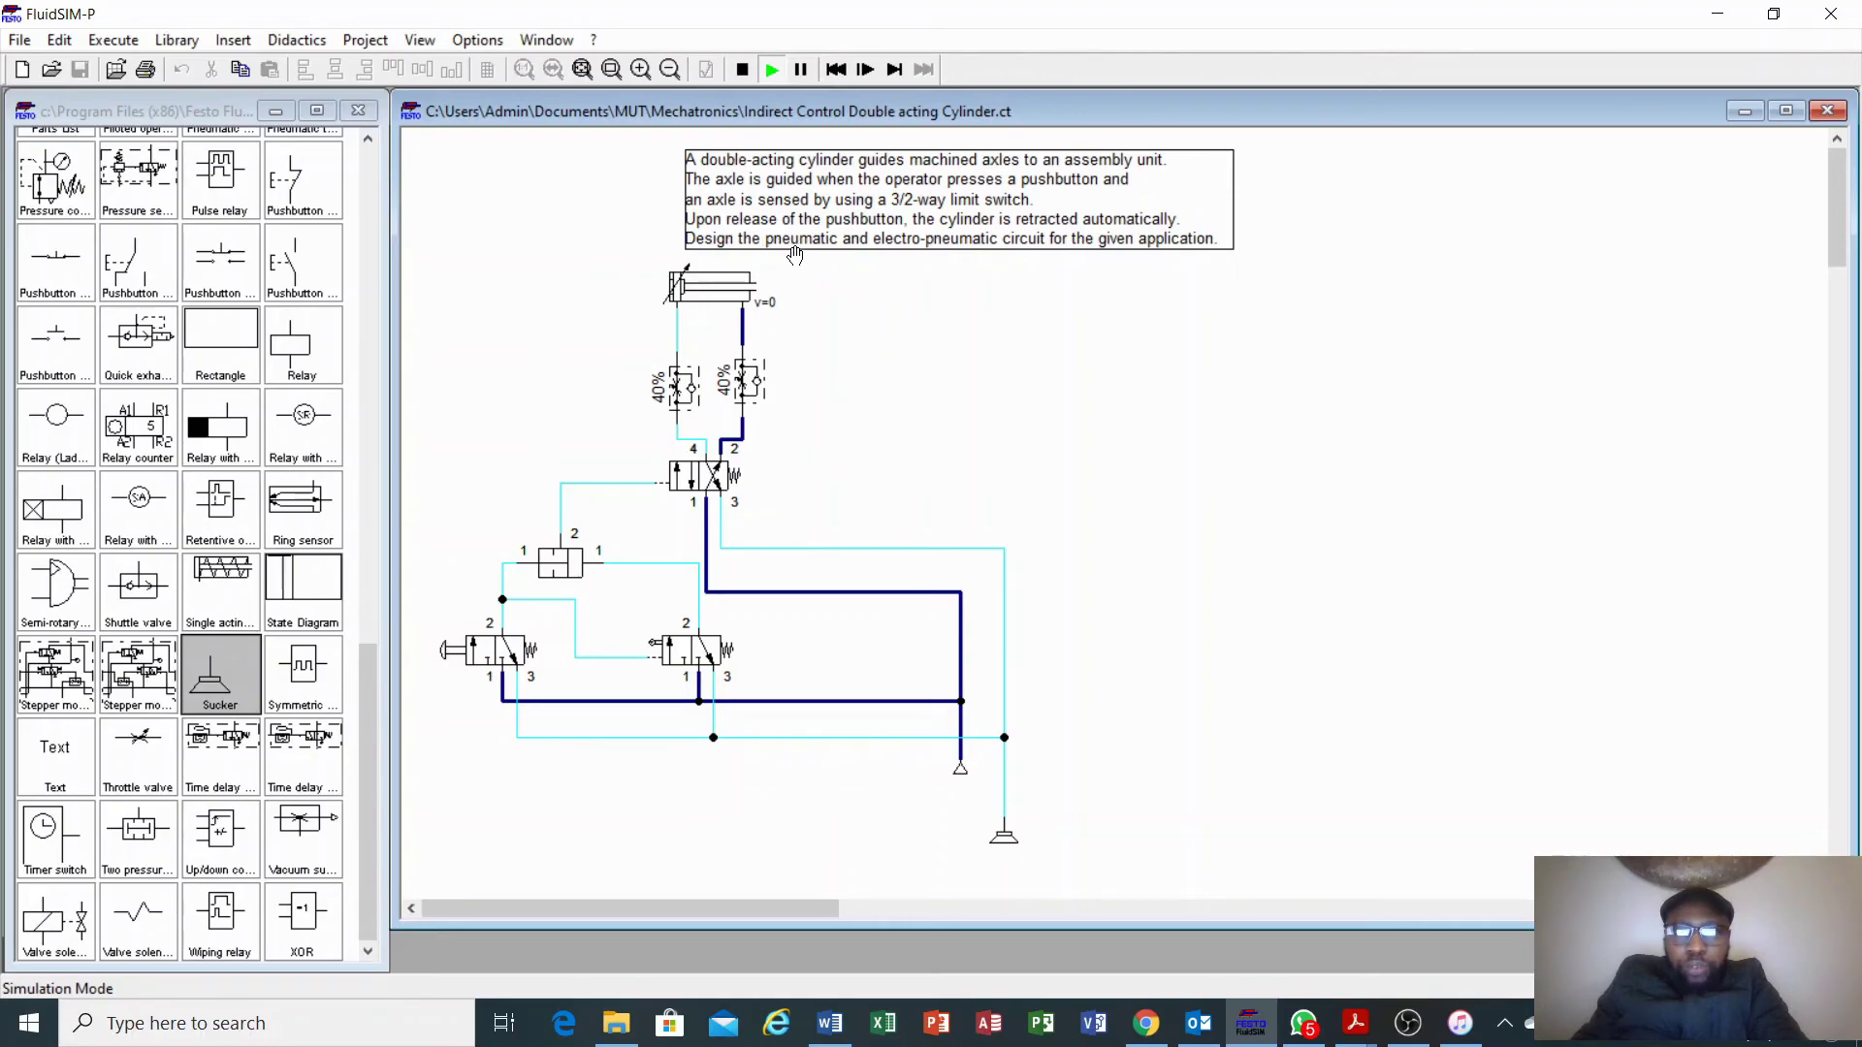
Switch to the running simulation of Indirect Control Double acting Cylinder EG1.ct and actuate its pushbutton valve
{"action": "key", "text": "alt+Tab"}
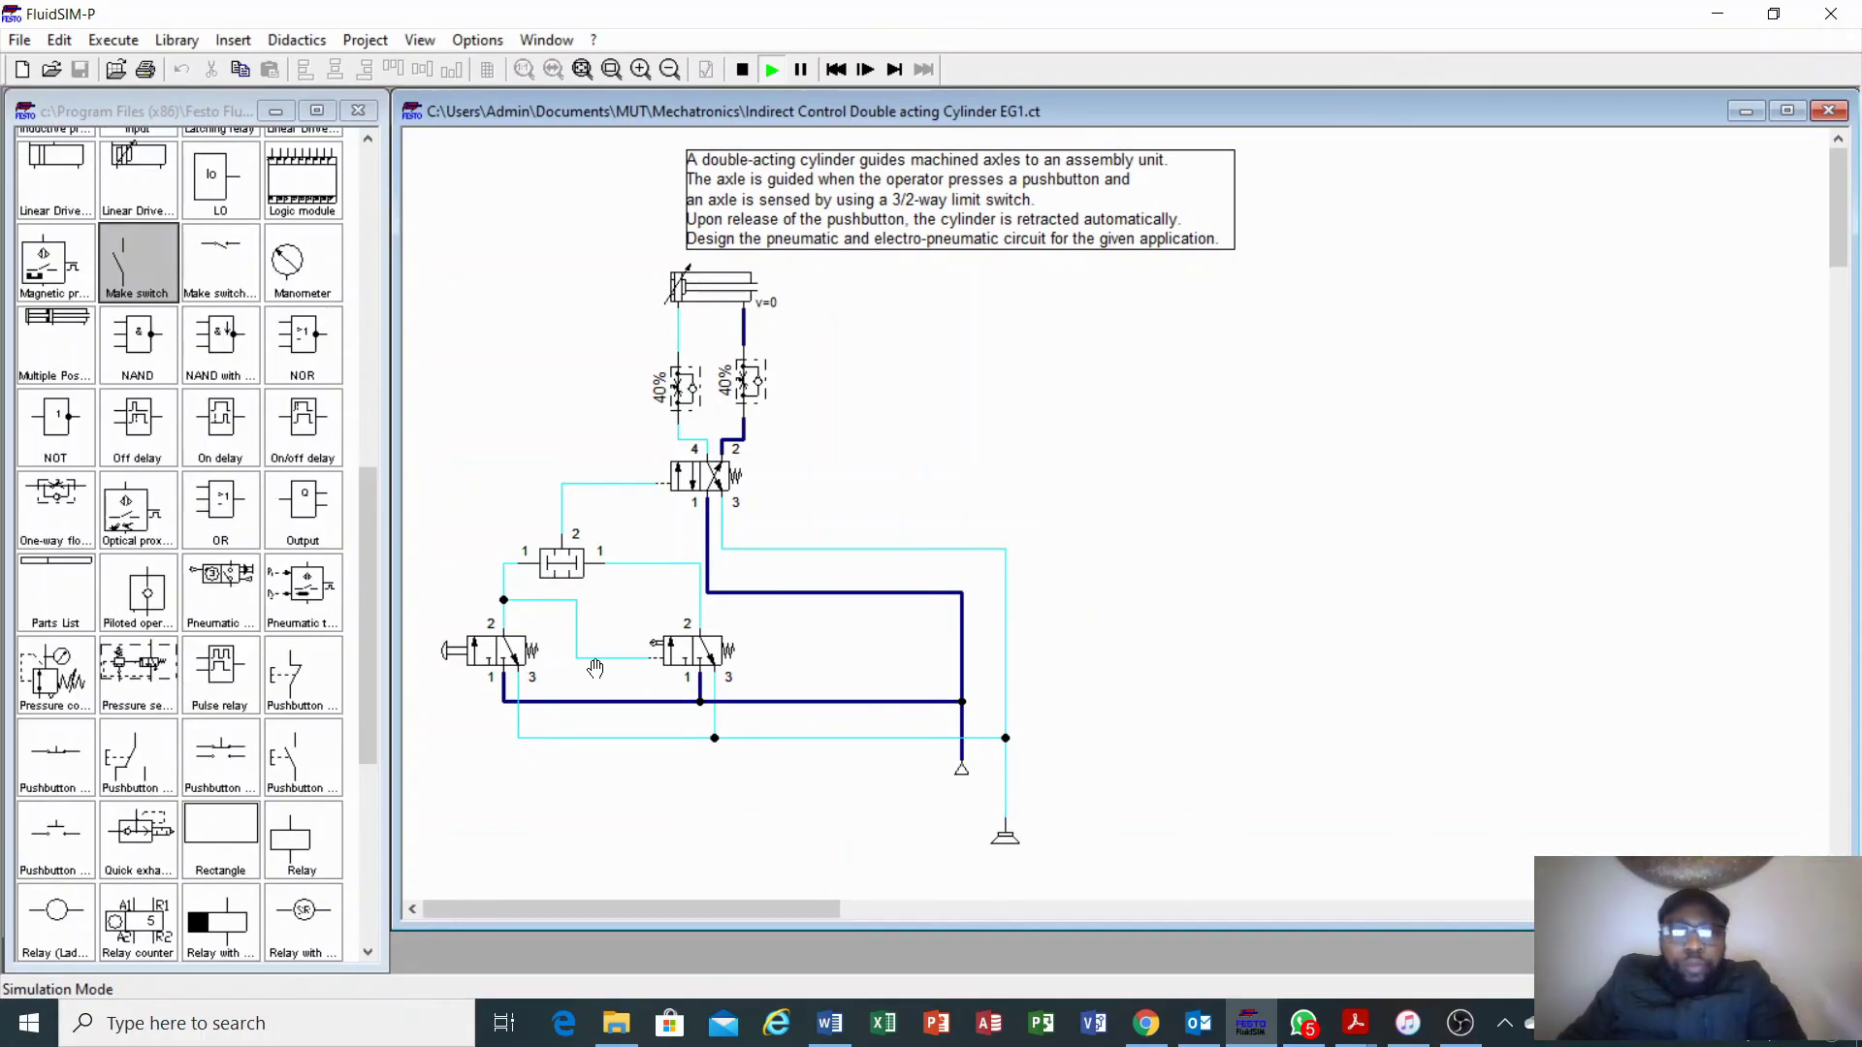
{"action": "left_click", "coordinate": [445, 642]}
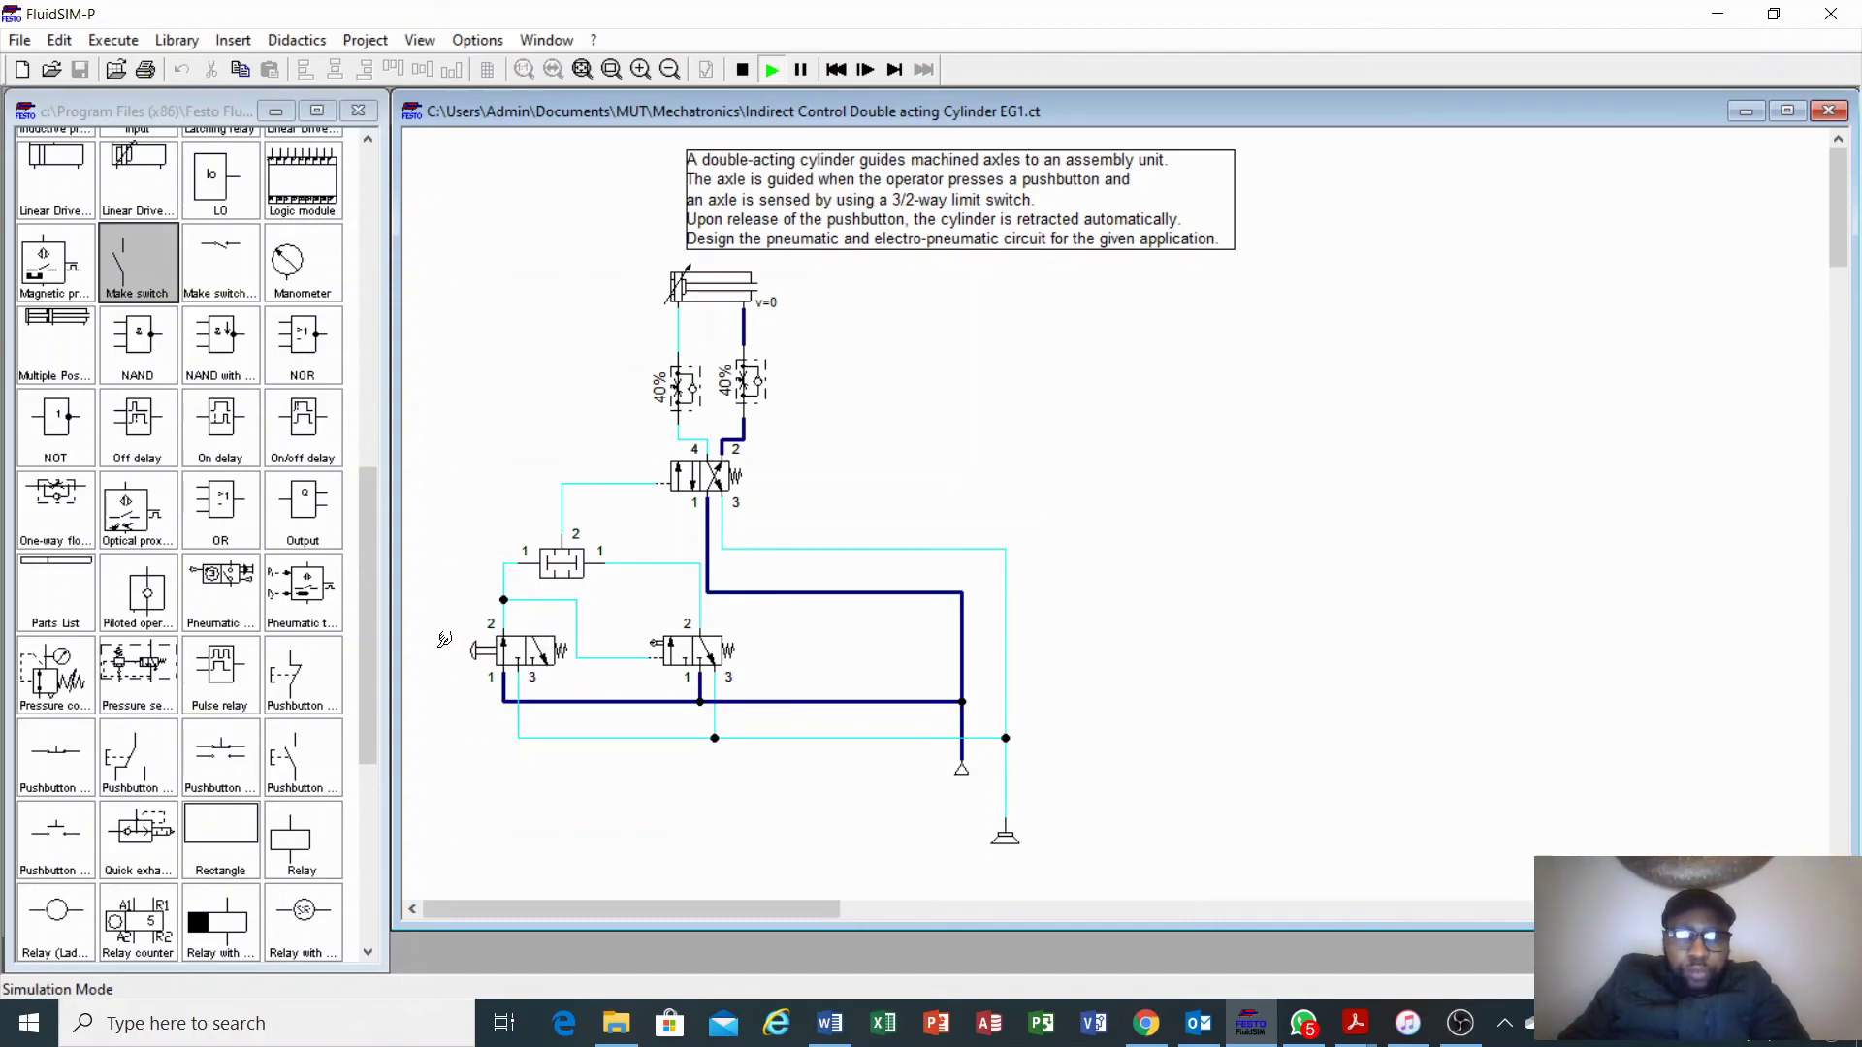